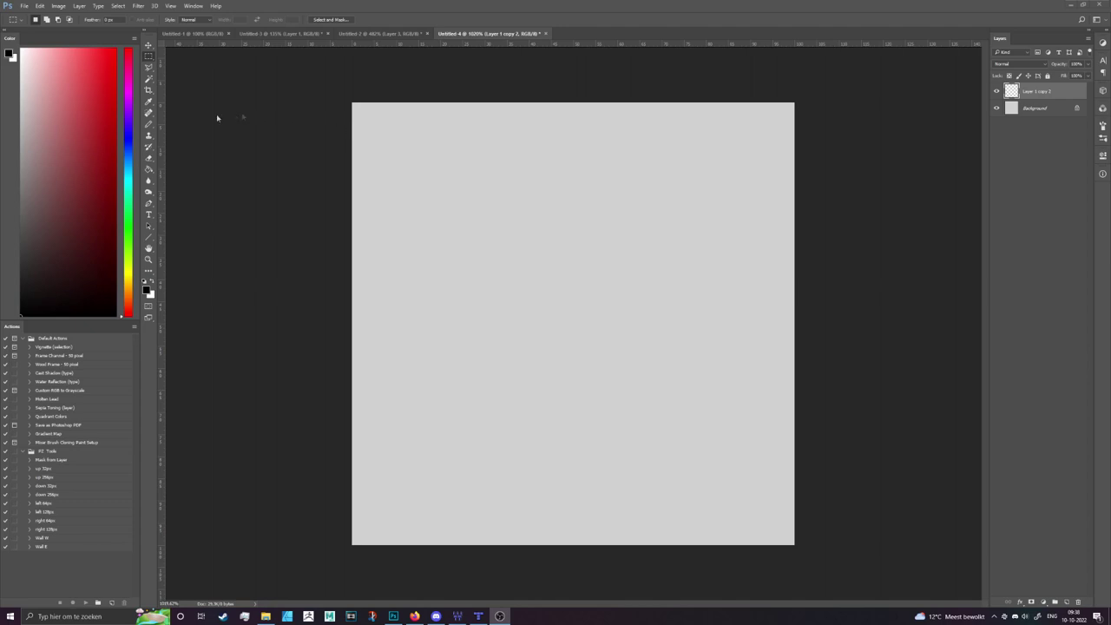
- Paint a thick looping black stroke across the canvas with the Brush tool
right_click(148, 124)
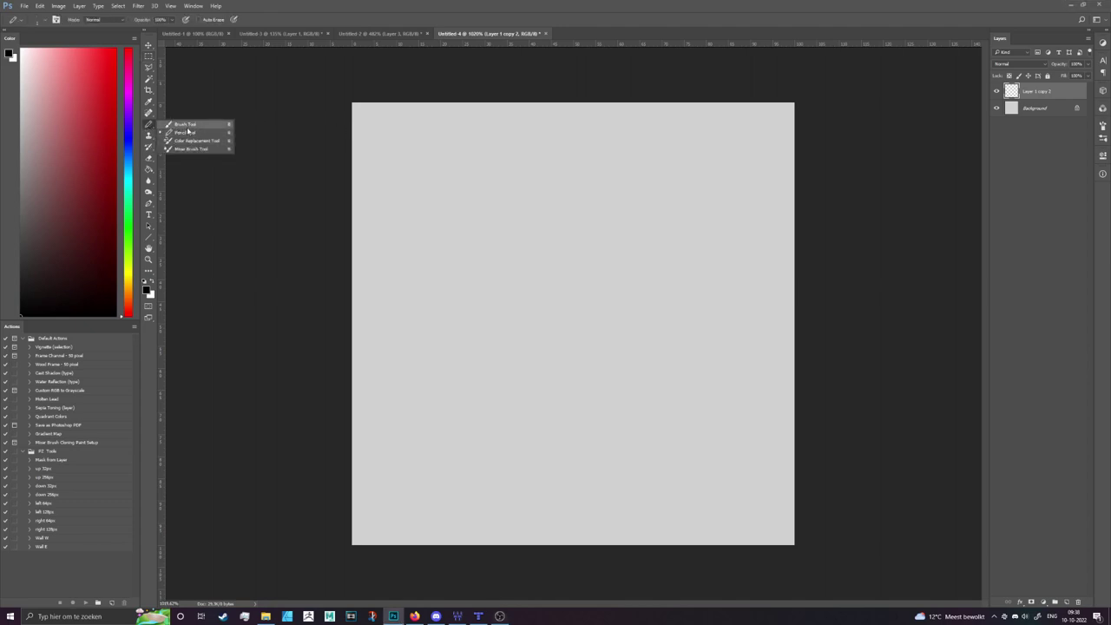
left_click(170, 125)
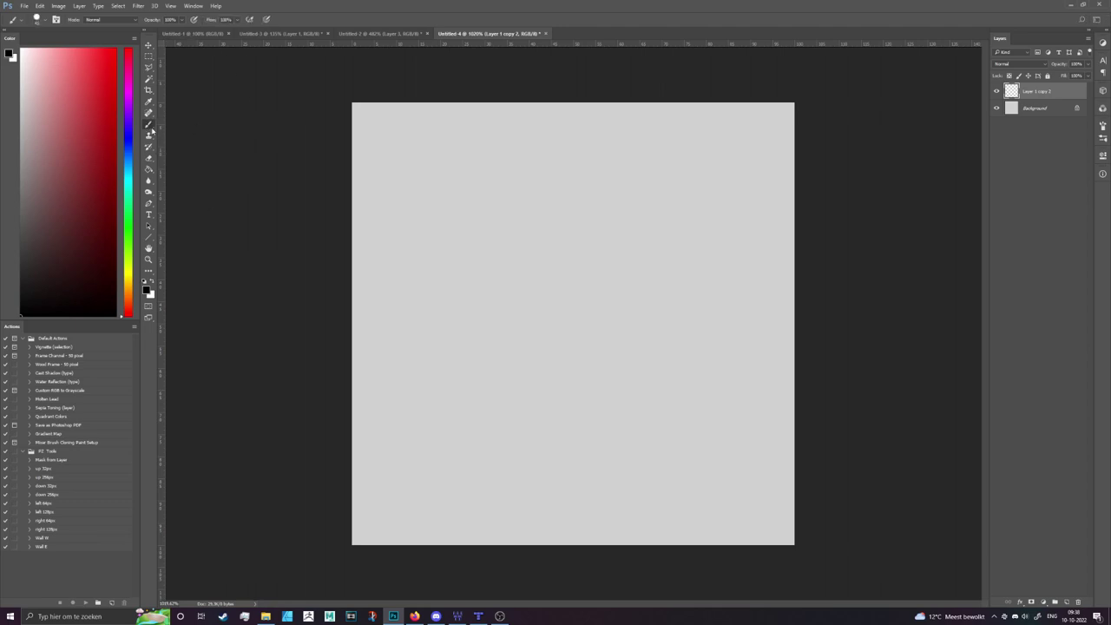
right_click(151, 129)
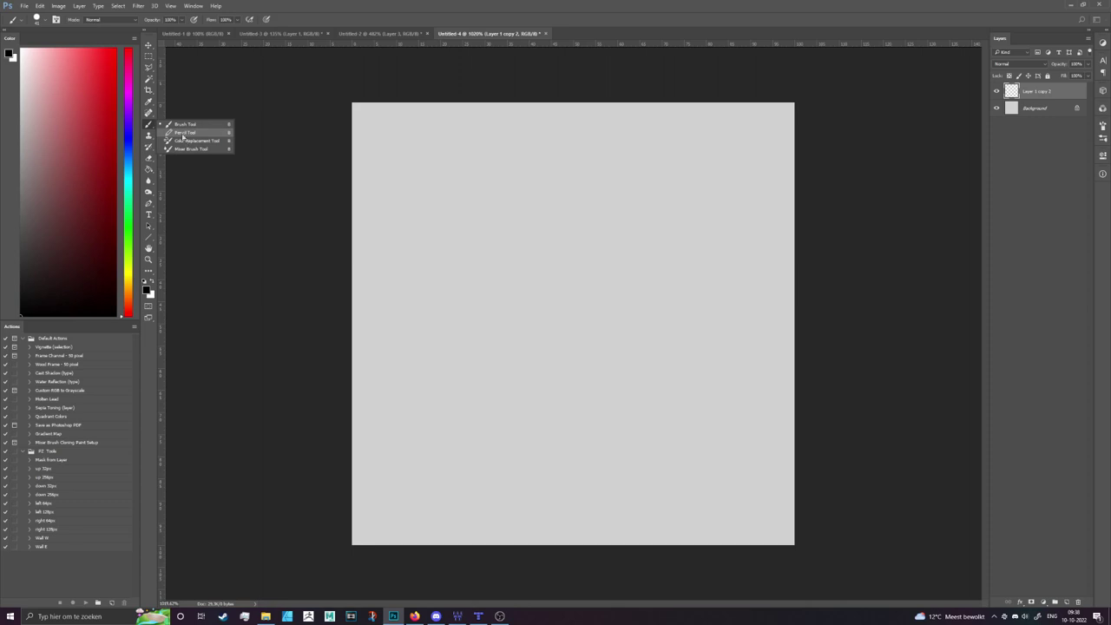
key("Escape")
scroll(548, 240, "up", 1)
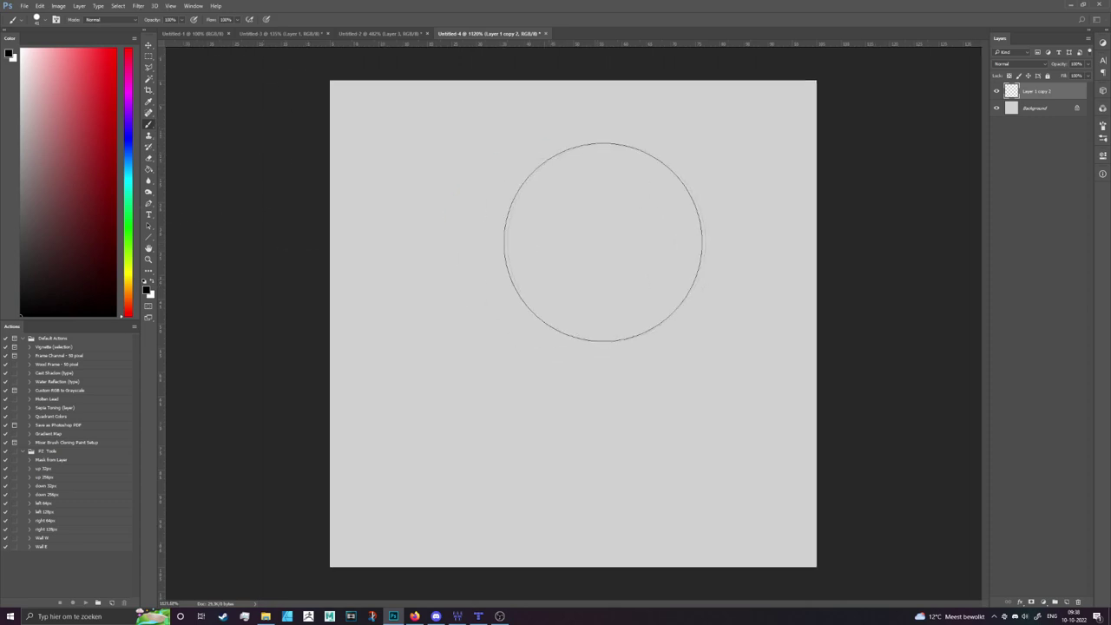
right_click(578, 247)
mouse_move(471, 206)
left_mouse_down()
mouse_move(517, 321)
mouse_move(658, 167)
mouse_move(719, 246)
mouse_move(663, 363)
mouse_move(755, 429)
left_mouse_up()
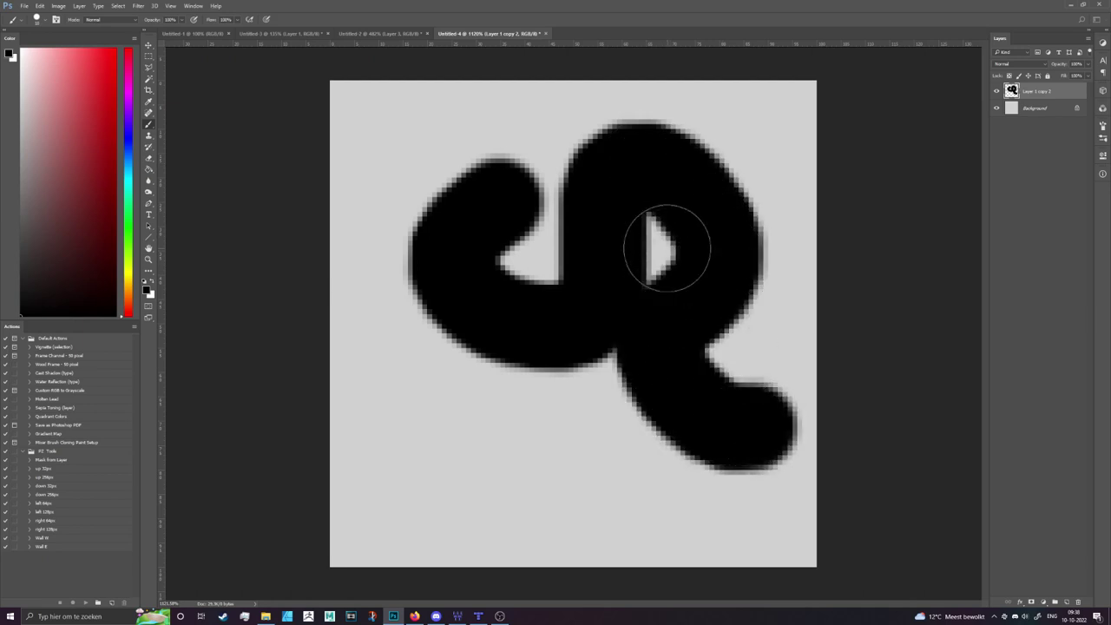
scroll(664, 248, "up", 5)
key("ctrl+0")
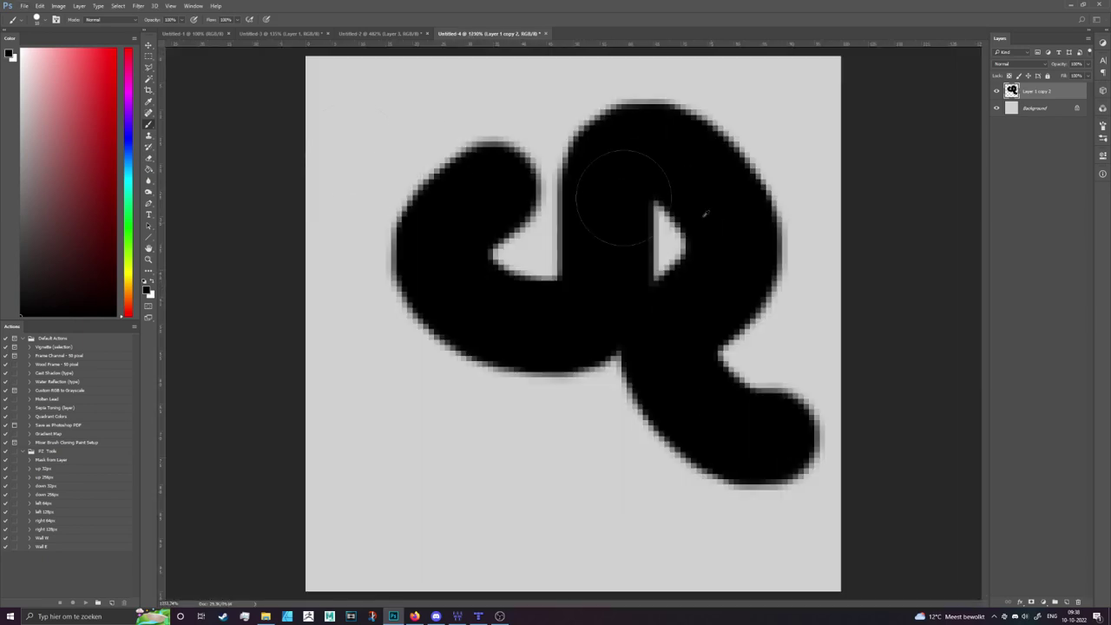
- Draw a thin wavy black line below the thick stroke with the Pencil tool, and undo both test strokes
left_click(149, 114)
left_click(149, 124)
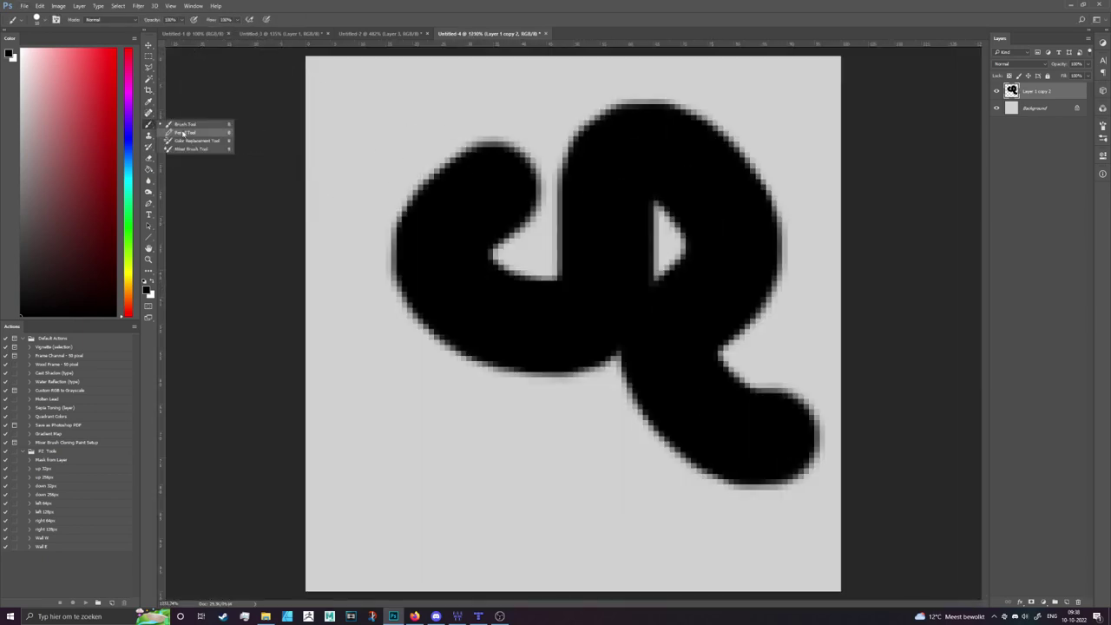
left_click(193, 132)
mouse_move(409, 374)
left_mouse_down()
mouse_move(413, 429)
mouse_move(544, 413)
mouse_move(640, 504)
mouse_move(637, 492)
left_mouse_up()
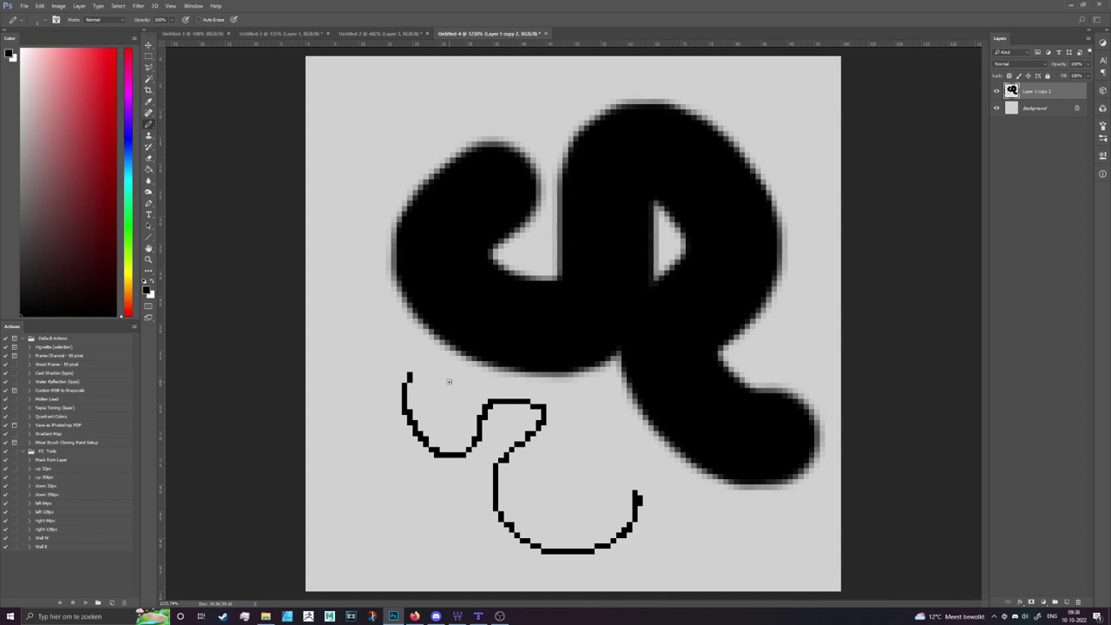
key("ctrl+z")
key("ctrl+z")
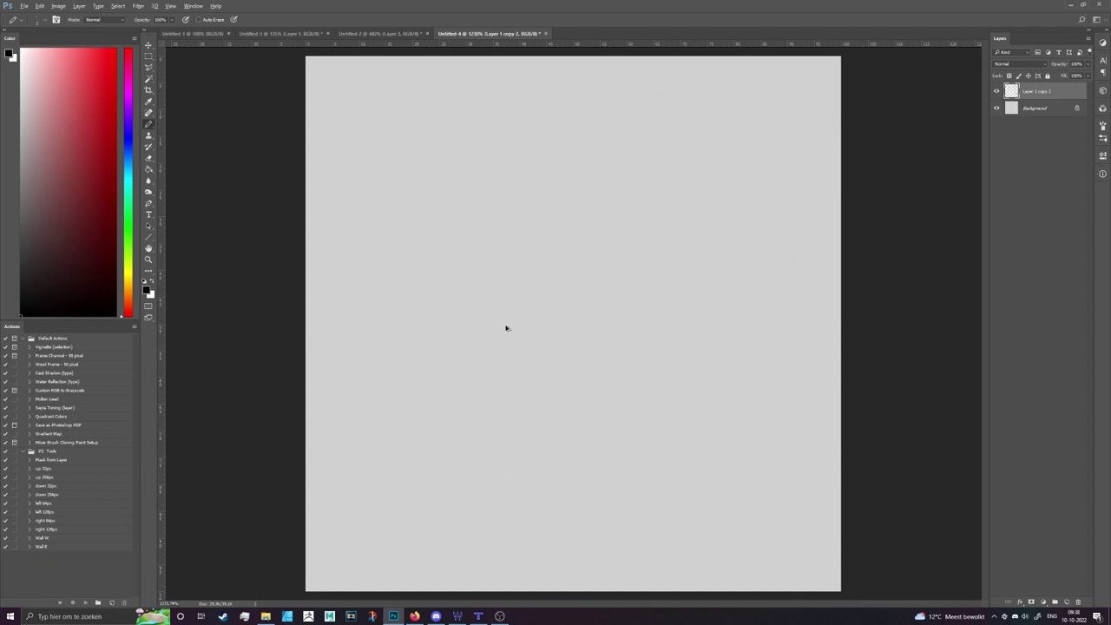
- Set the Eraser tool's mode to Pencil and activate the Magic Wand tool
key("e")
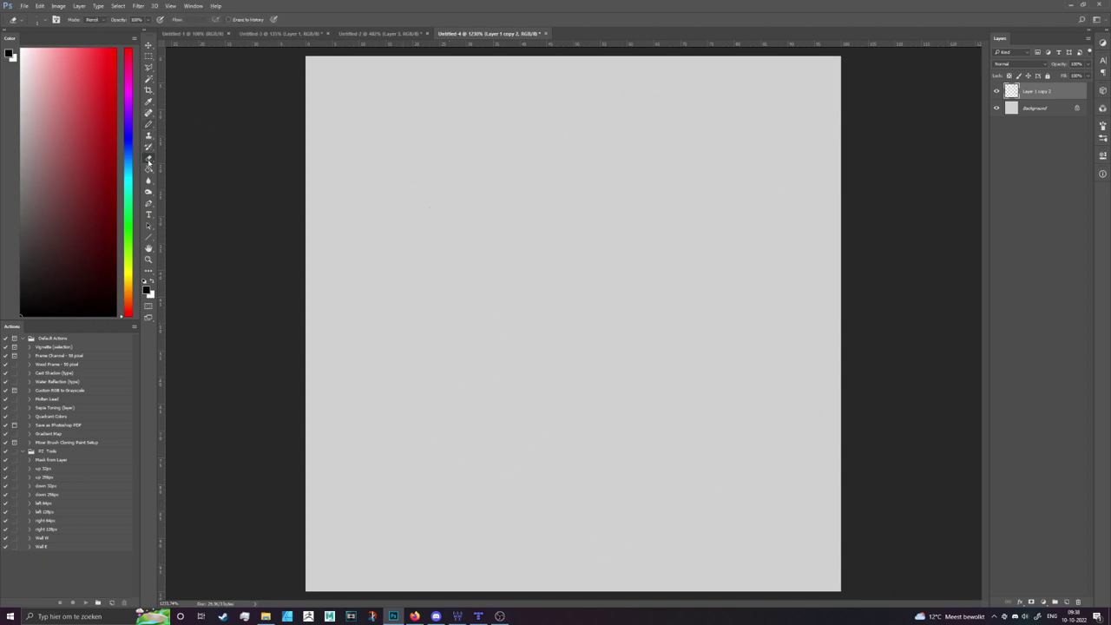
left_click(98, 20)
left_click(100, 32)
left_click(148, 79)
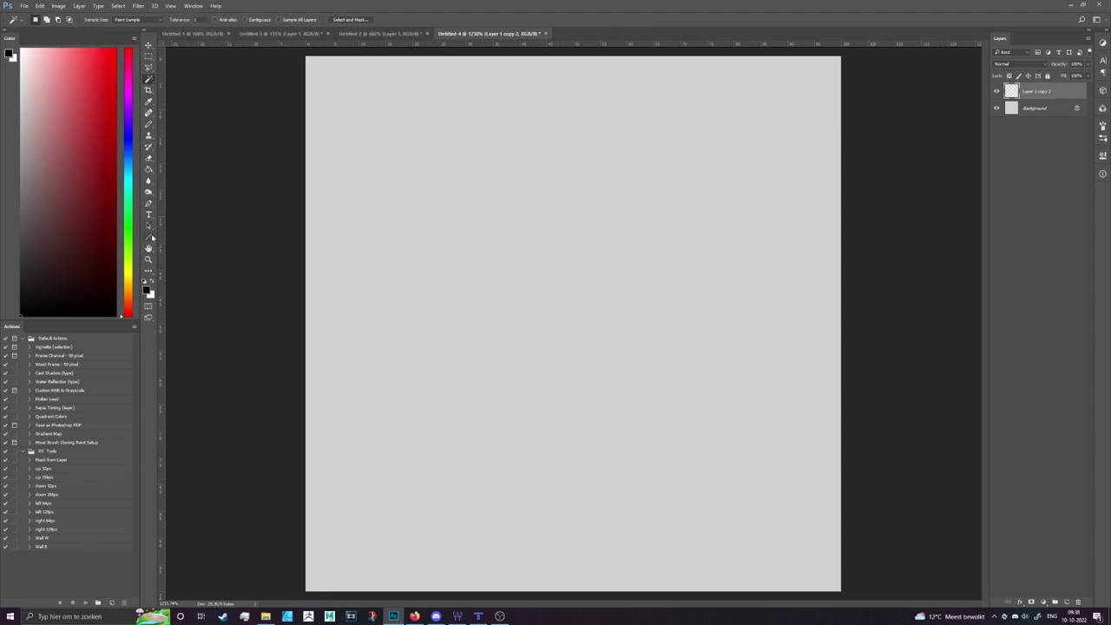
- Draw a black circle without anti-aliasing in the upper left part of the canvas using the Ellipse tool, redoing the first attempt
right_click(149, 237)
left_click(188, 252)
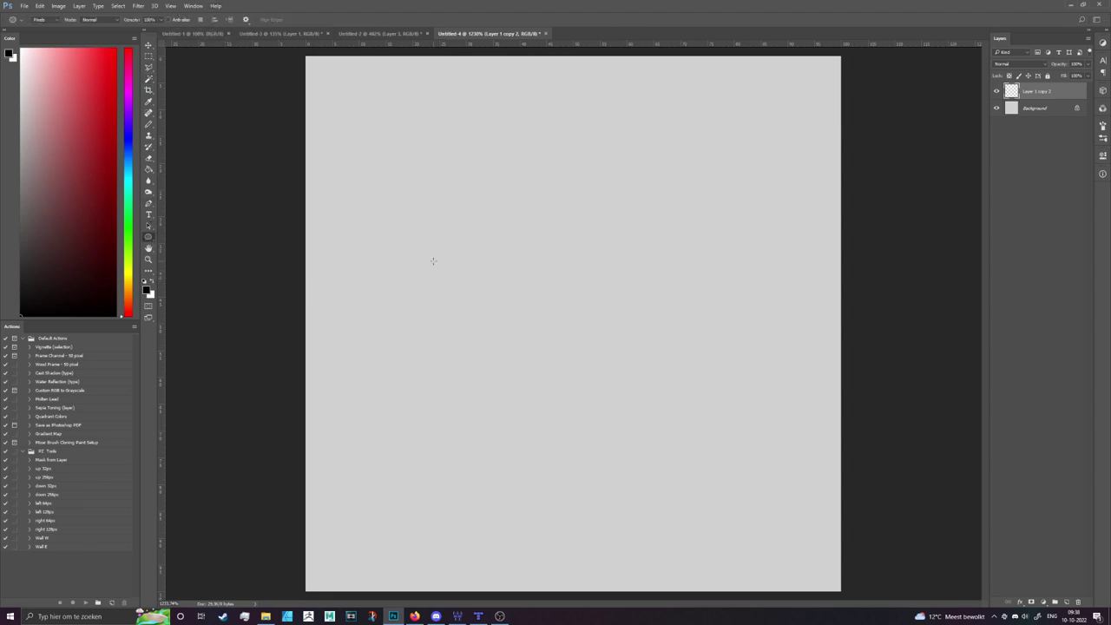
left_click_drag(422, 148, 637, 366)
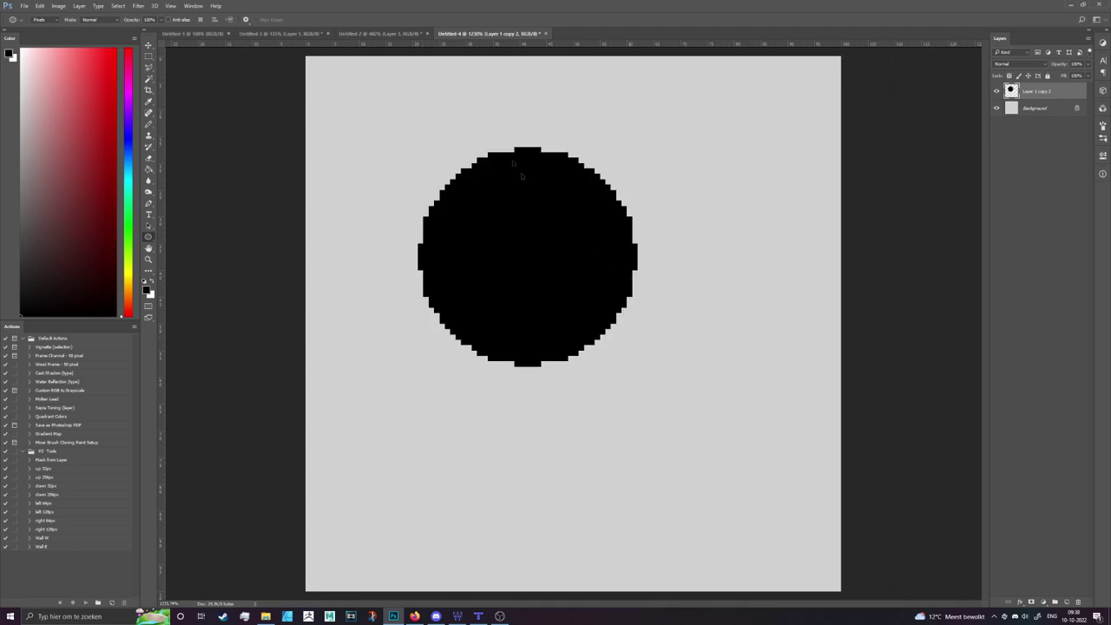
key("ctrl+z")
left_click_drag(403, 138, 599, 355)
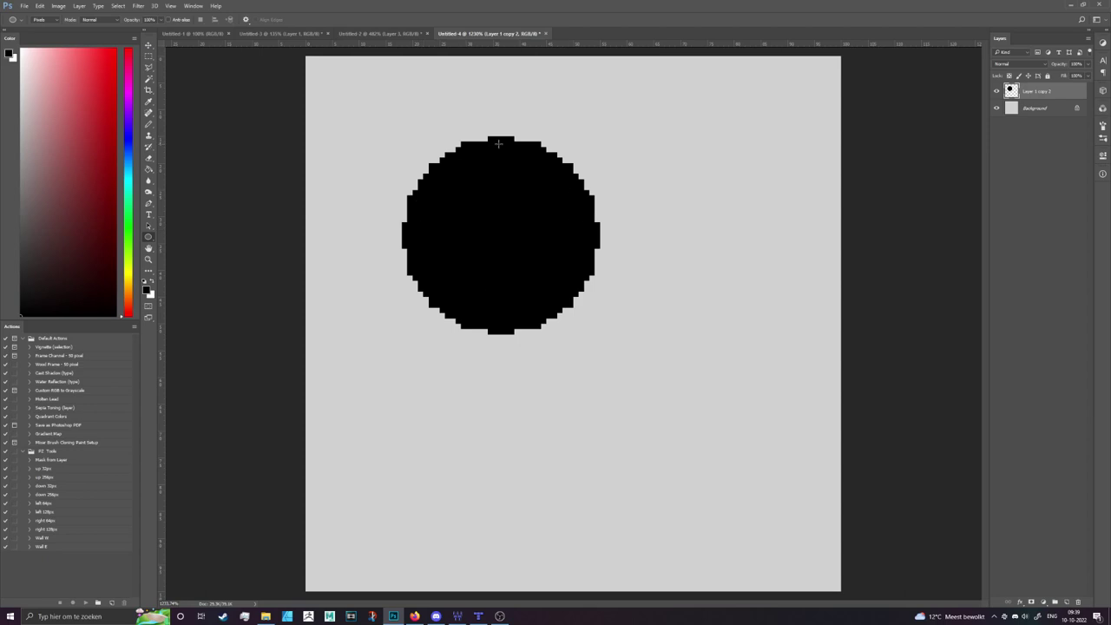
- Turn on anti-aliasing for the Ellipse tool and draw a slightly smaller black circle in the lower right part of the canvas
scroll(499, 143, "up", 3)
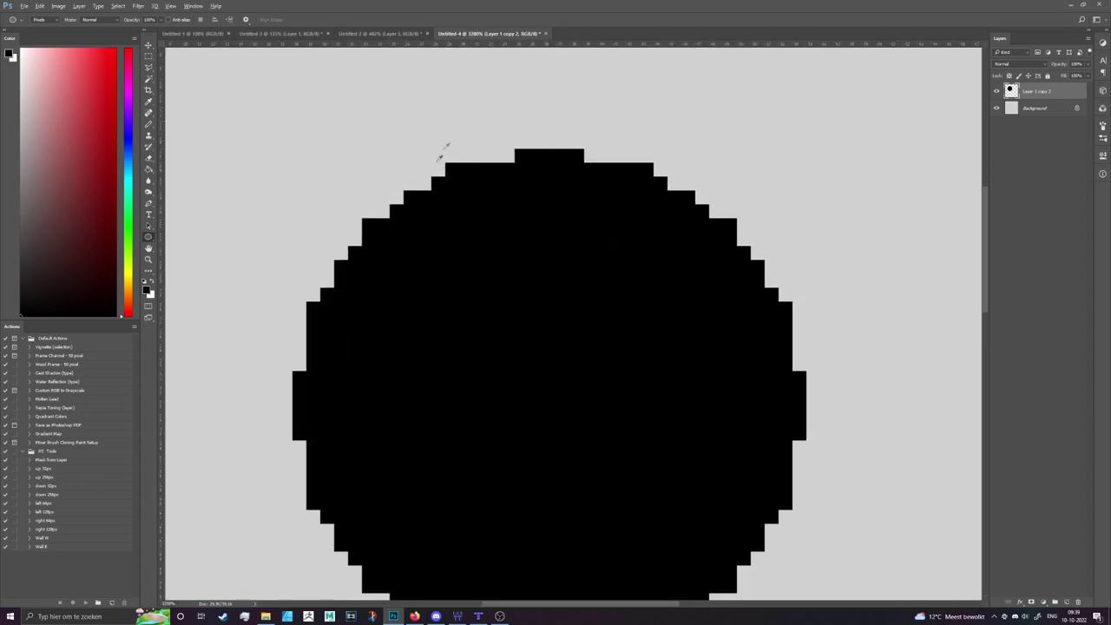
scroll(460, 145, "down", 1)
key("ctrl+0")
left_click(188, 19)
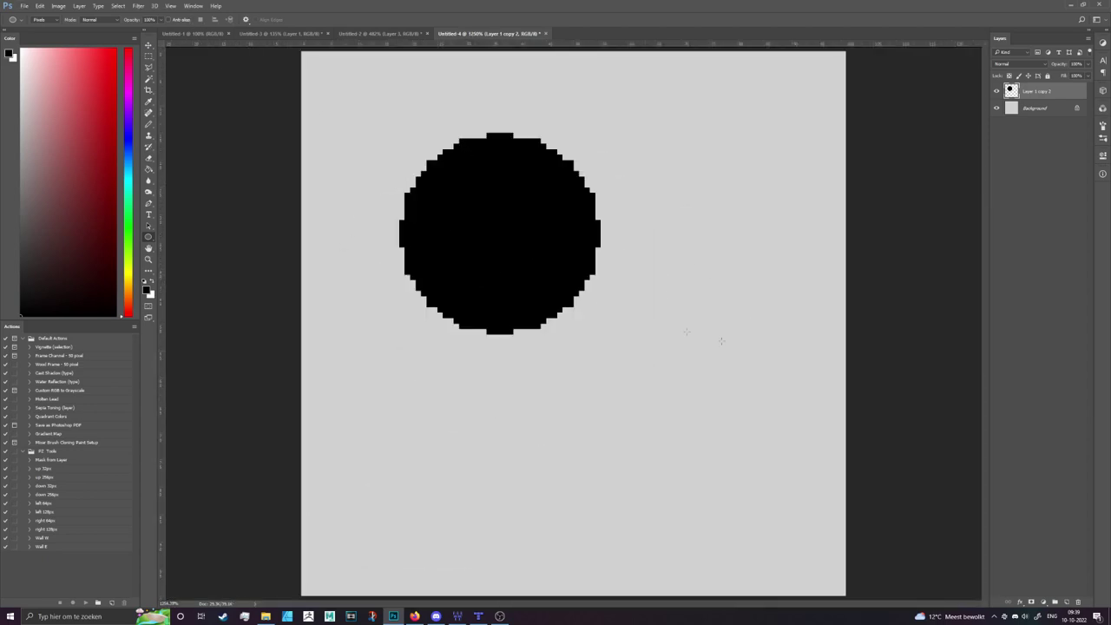
left_click_drag(574, 378, 755, 559)
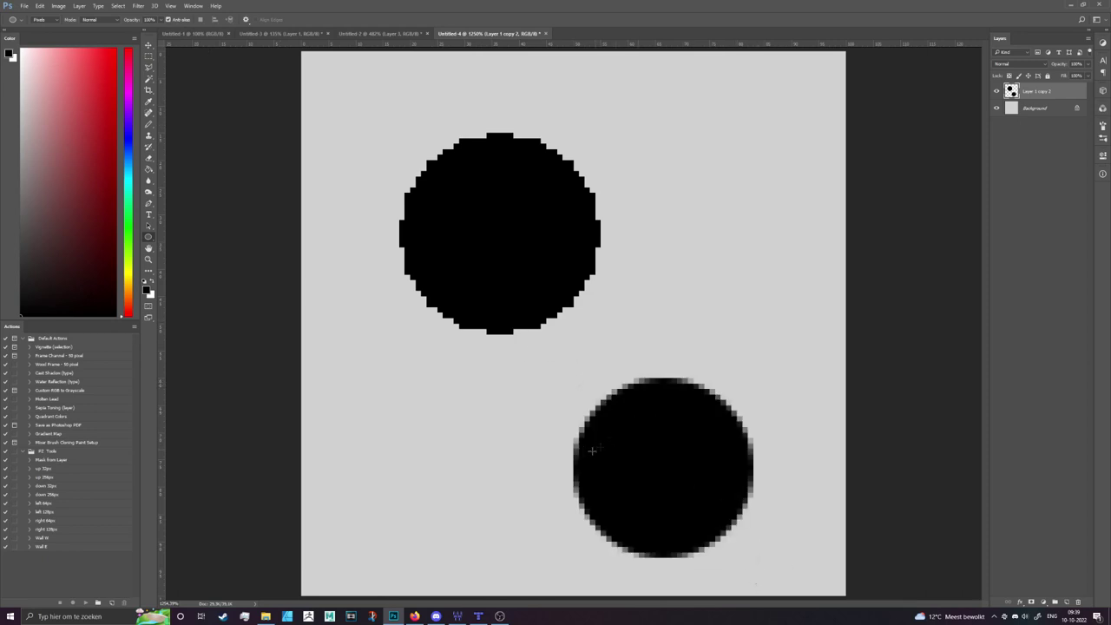
- Pencil a small black block just above the anti-aliased circle, undoing the extra stroke beside it
scroll(454, 377, "down", 8)
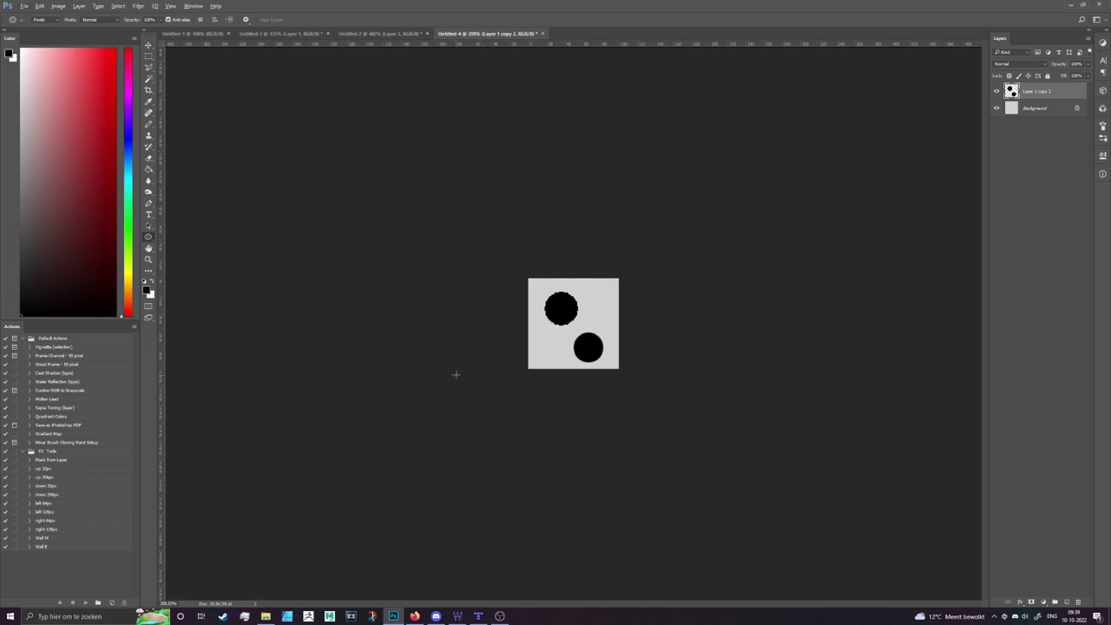
scroll(594, 334, "up", 10)
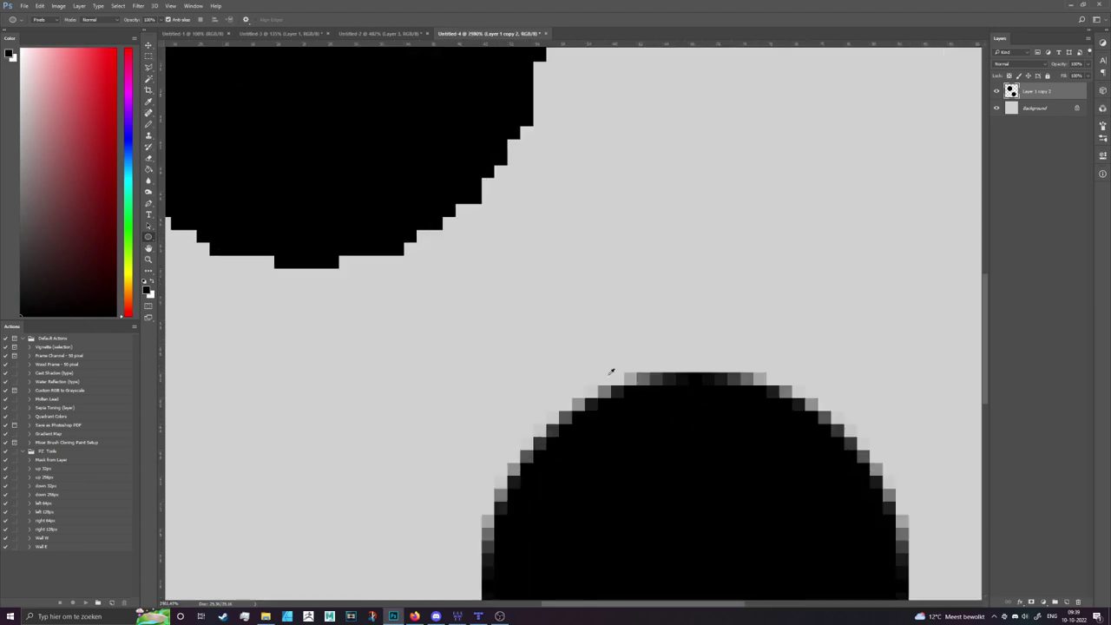
key("b")
left_click_drag(529, 343, 538, 354)
mouse_move(591, 328)
left_mouse_down()
mouse_move(666, 342)
mouse_move(678, 371)
left_mouse_up()
key("ctrl+z")
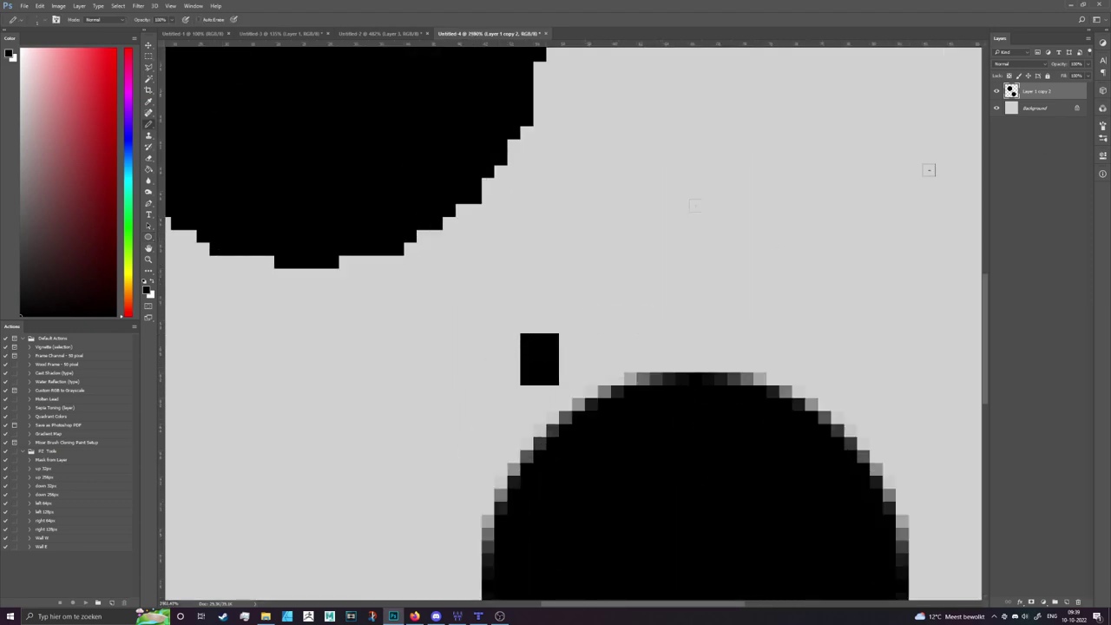
- Mark the anti-aliased circle's blurred edge with a red pencil arrow and an outline along its upper left side
mouse_move(591, 246)
left_mouse_down()
mouse_move(665, 372)
mouse_move(668, 430)
mouse_move(712, 392)
left_mouse_up()
mouse_move(578, 326)
left_mouse_down()
mouse_move(605, 289)
mouse_move(675, 304)
left_mouse_up()
mouse_move(591, 375)
left_mouse_down()
mouse_move(526, 430)
mouse_move(471, 543)
left_mouse_up()
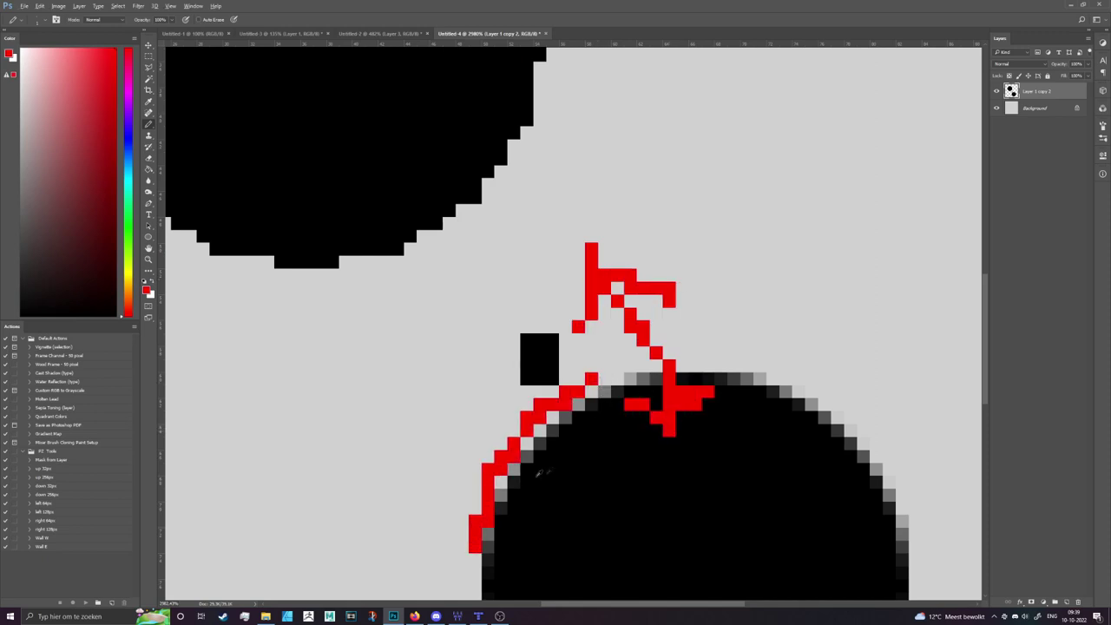
- Draw red pencil arrows pointing at the jagged circle and at the anti-aliased circle's upper right edge
scroll(552, 478, "down", 2)
scroll(738, 308, "down", 1)
mouse_move(708, 141)
left_mouse_down()
mouse_move(613, 147)
mouse_move(641, 119)
mouse_move(648, 175)
left_mouse_up()
left_click_drag(773, 330, 759, 408)
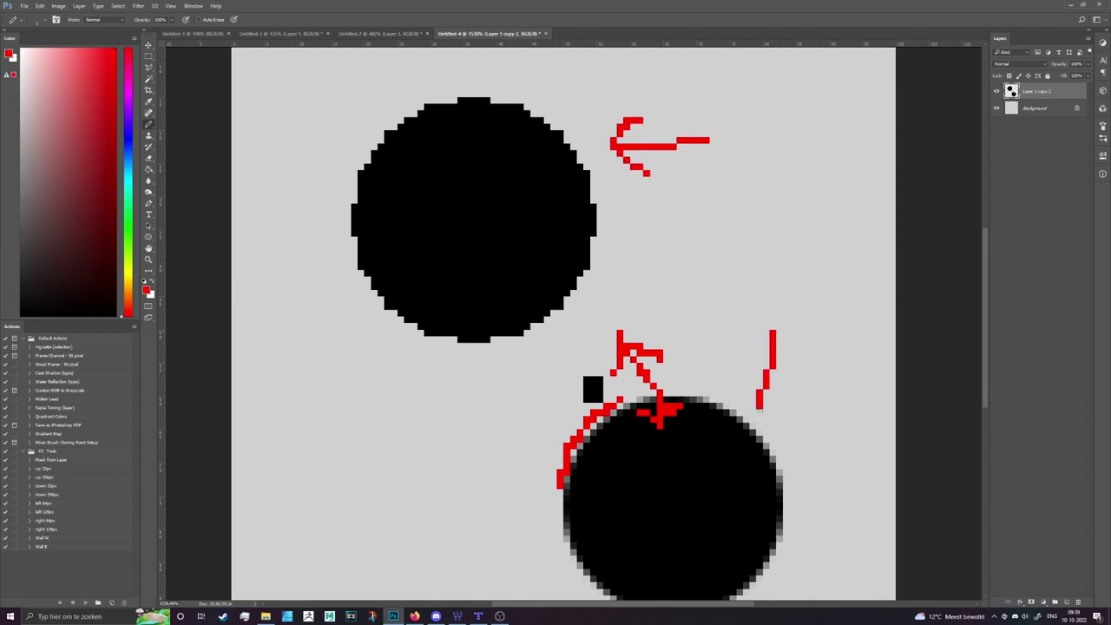
left_click_drag(725, 356, 756, 413)
- Undo all the red marks, the black block and both circles until the layer is empty
scroll(777, 397, "down", 2)
key("ctrl+z")
key("ctrl+z")
key("ctrl+z")
key("ctrl+z")
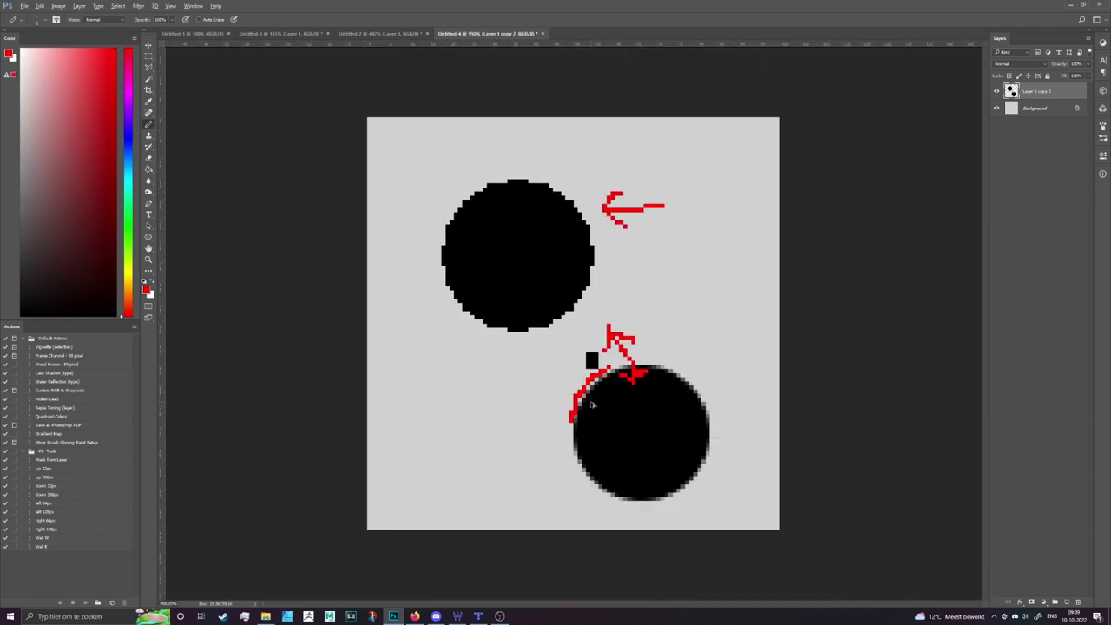
key("ctrl+z")
key("ctrl+z")
key("ctrl+z")
key("ctrl+z")
key("ctrl+z")
key("ctrl+z")
key("ctrl+z")
key("ctrl+z")
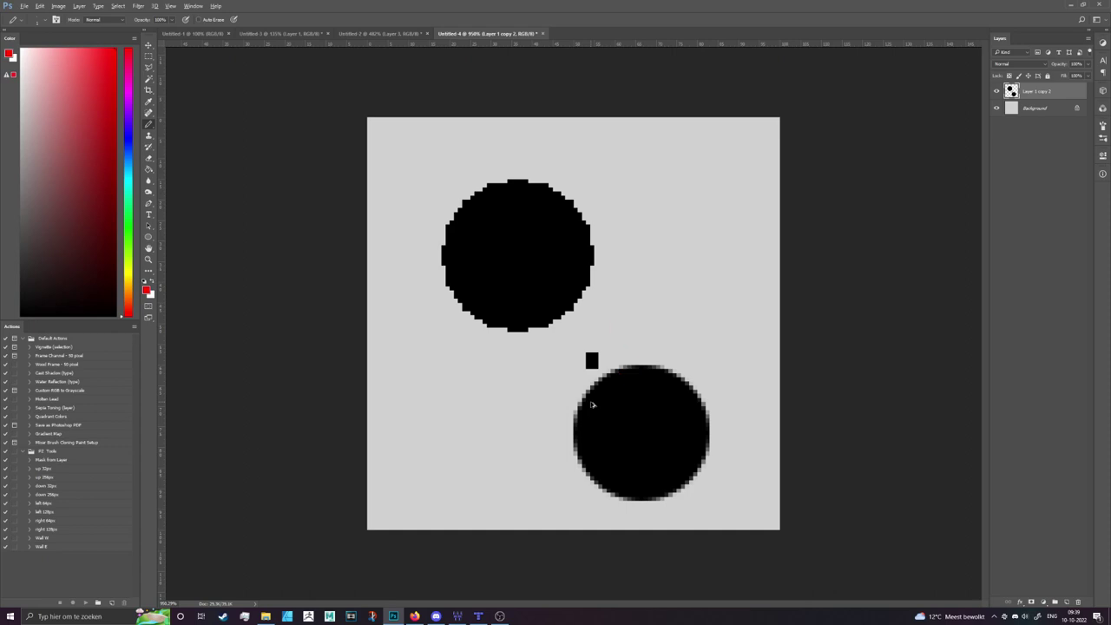
key("ctrl+z")
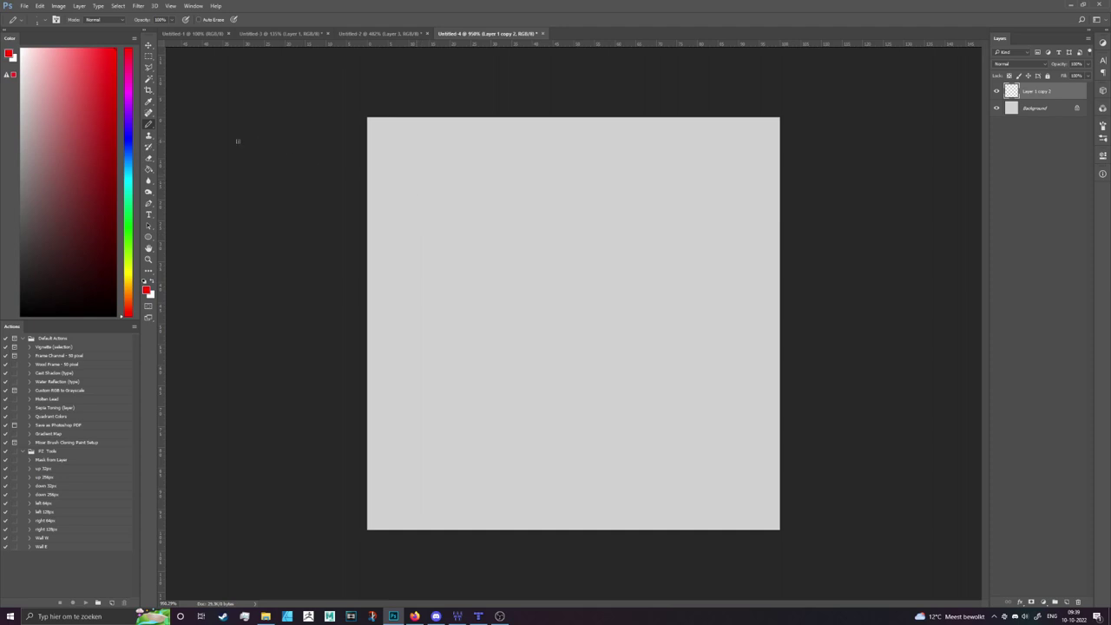
- Paint a short, thin red test stroke near the canvas centre with the Brush tool and undo it
right_click(148, 124)
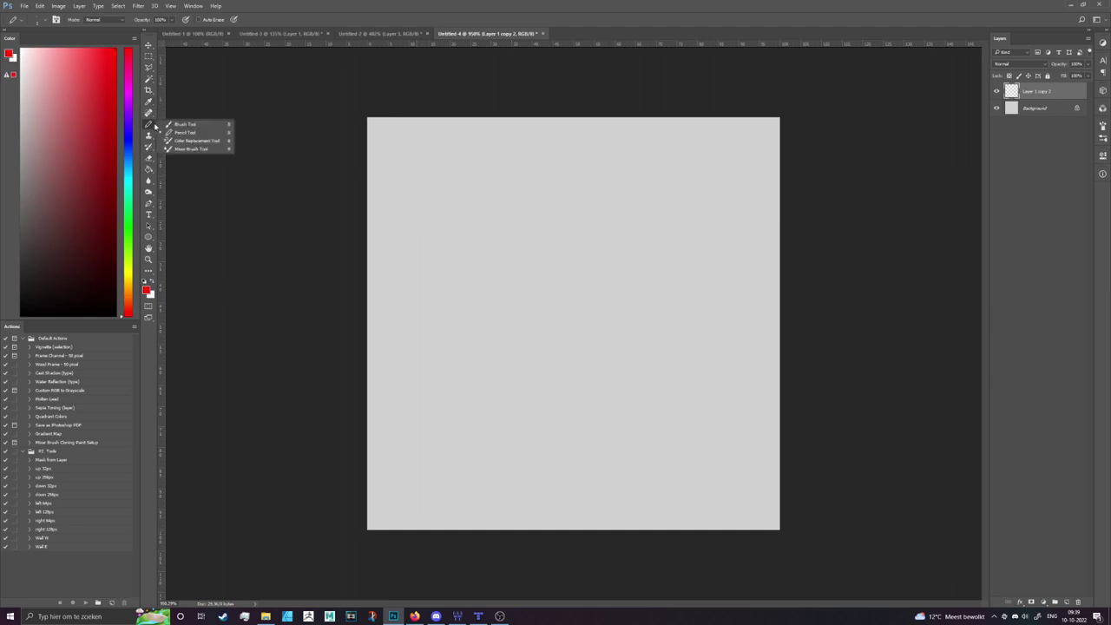
left_click(208, 132)
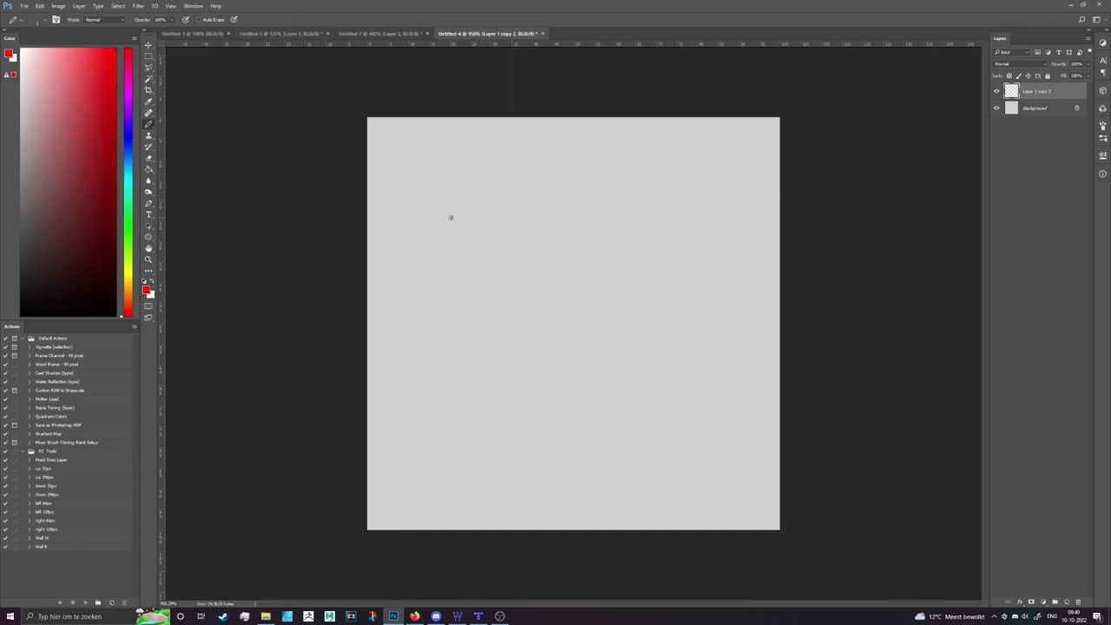
right_click(149, 124)
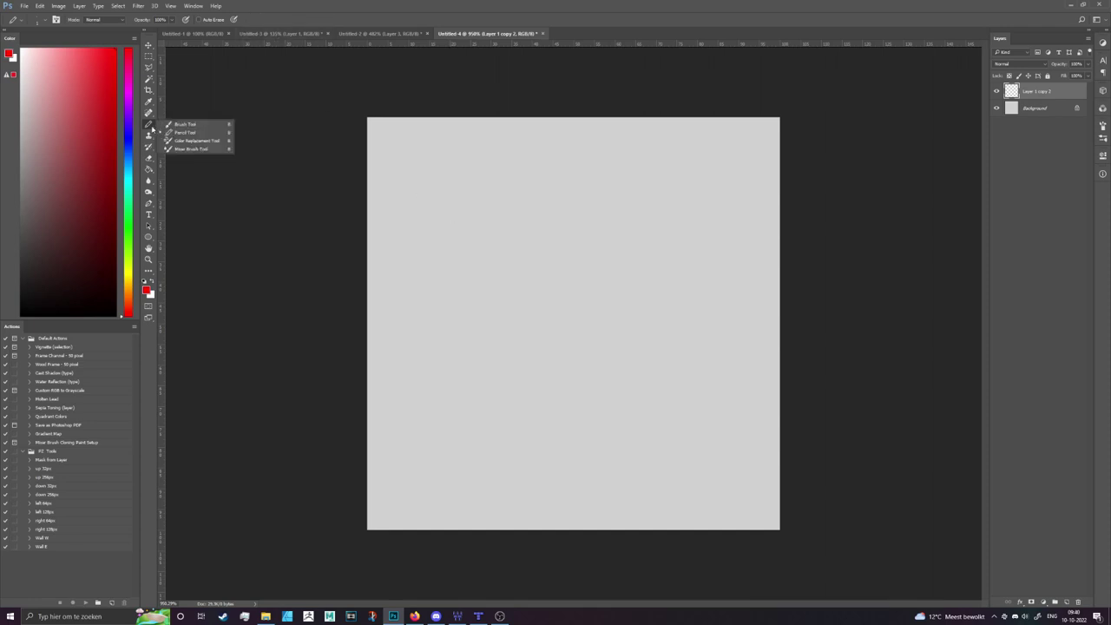
left_click(209, 124)
right_click(548, 255)
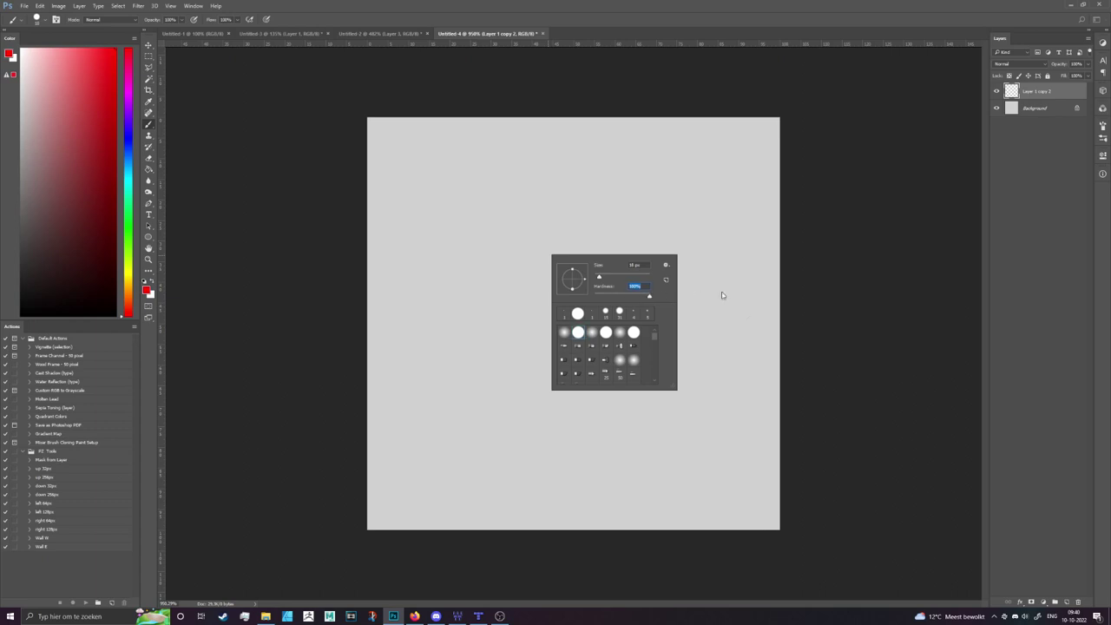
left_click_drag(494, 291, 617, 305)
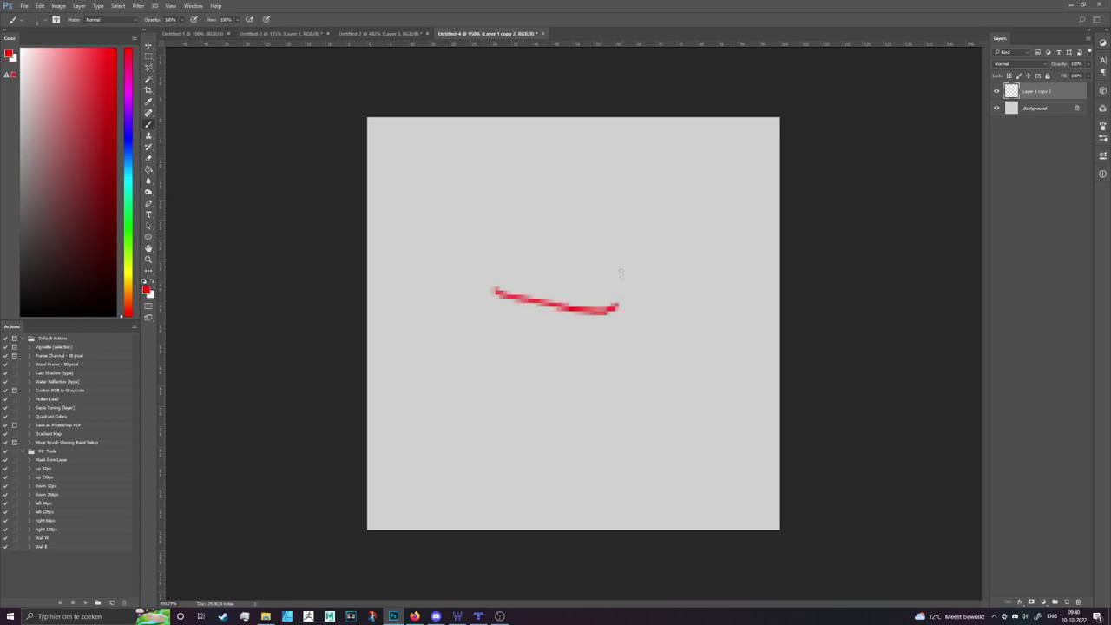
key("ctrl+z")
- Activate the Pencil tool and set the foreground colour to black
right_click(149, 126)
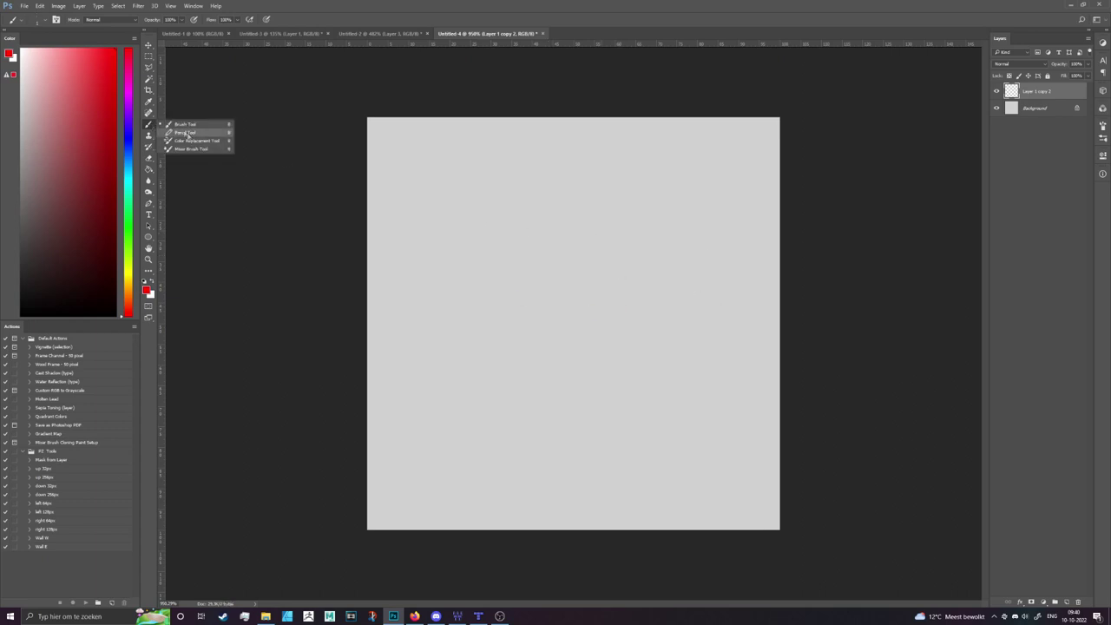
left_click(188, 133)
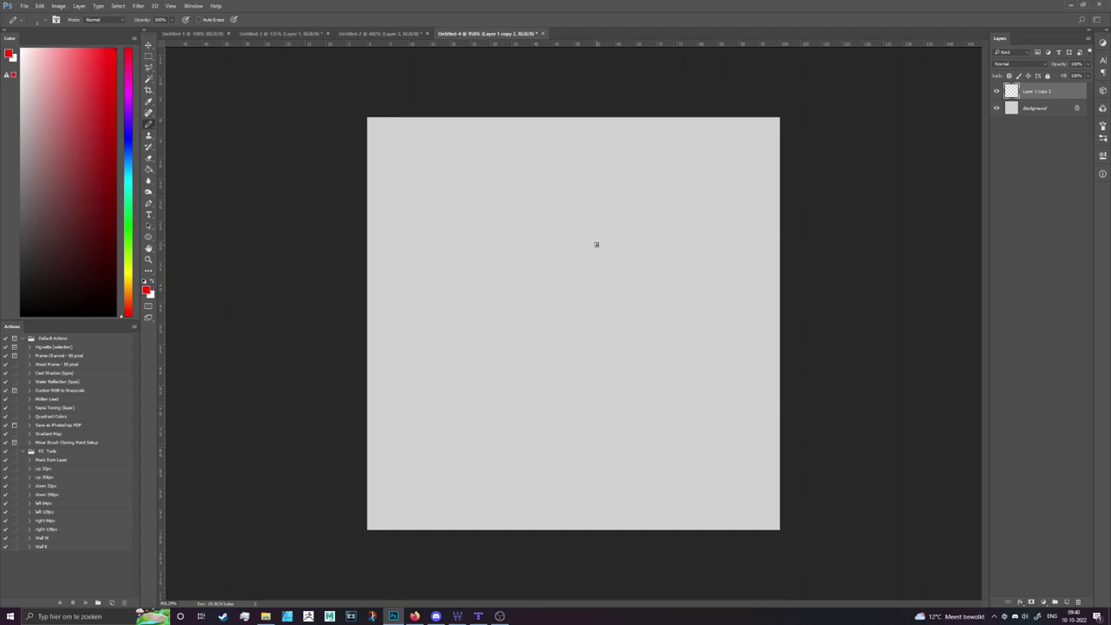
left_click_drag(36, 251, 31, 321)
- Sketch a black chair with straight vertical legs, a seat and a tall backrest in the middle of the canvas
left_click(616, 441)
left_click(616, 325, "shift")
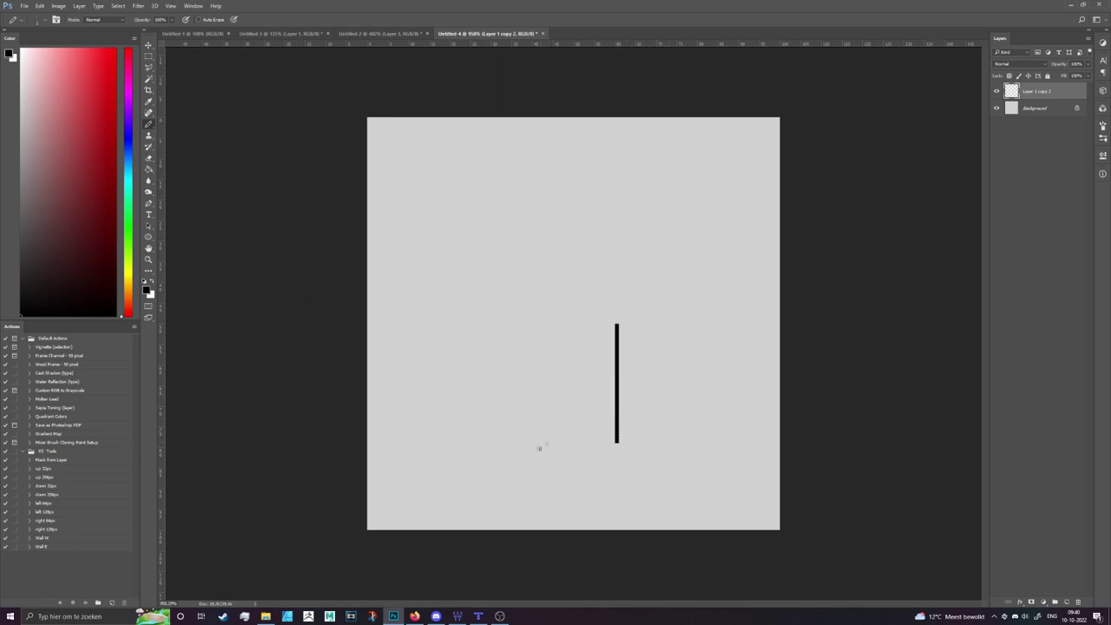
left_click(538, 449, "shift")
left_click(538, 336, "shift")
mouse_move(539, 326)
left_mouse_down()
mouse_move(567, 353)
mouse_move(641, 325)
mouse_move(636, 310)
mouse_move(599, 306)
mouse_move(512, 319)
mouse_move(540, 311)
mouse_move(521, 172)
mouse_move(625, 160)
mouse_move(640, 304)
left_mouse_up()
left_click_drag(569, 352, 579, 479)
left_click_drag(641, 328, 642, 456)
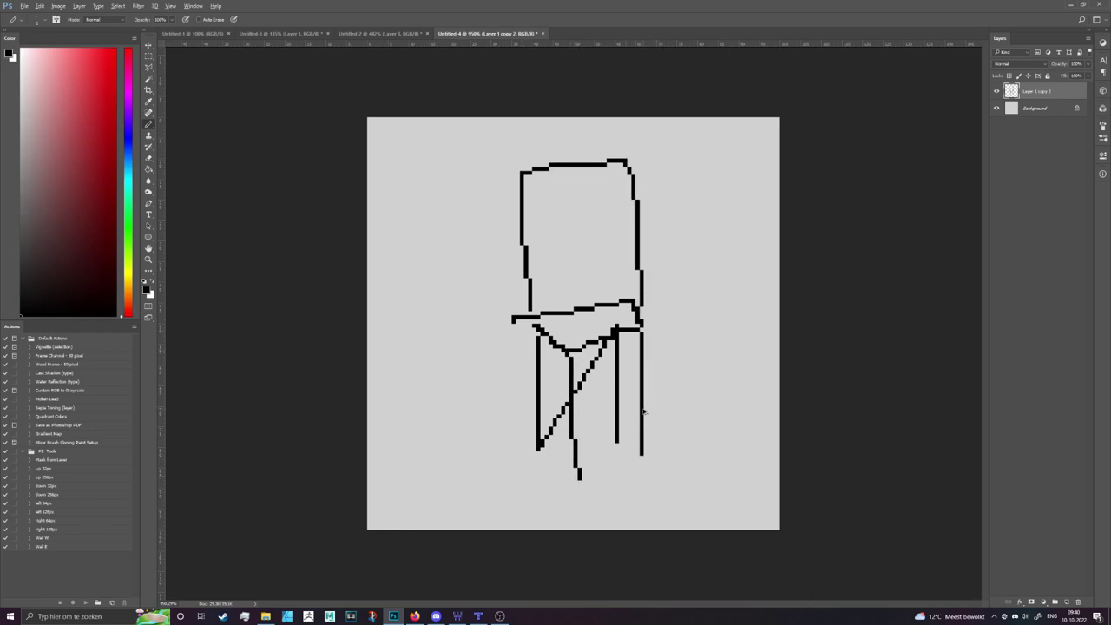
- Undo all the pencil strokes of the chair sketch
key("ctrl+z")
key("ctrl+z")
key("ctrl+z")
key("ctrl+z")
key("ctrl+z")
key("ctrl+z")
key("ctrl+z")
key("ctrl+z")
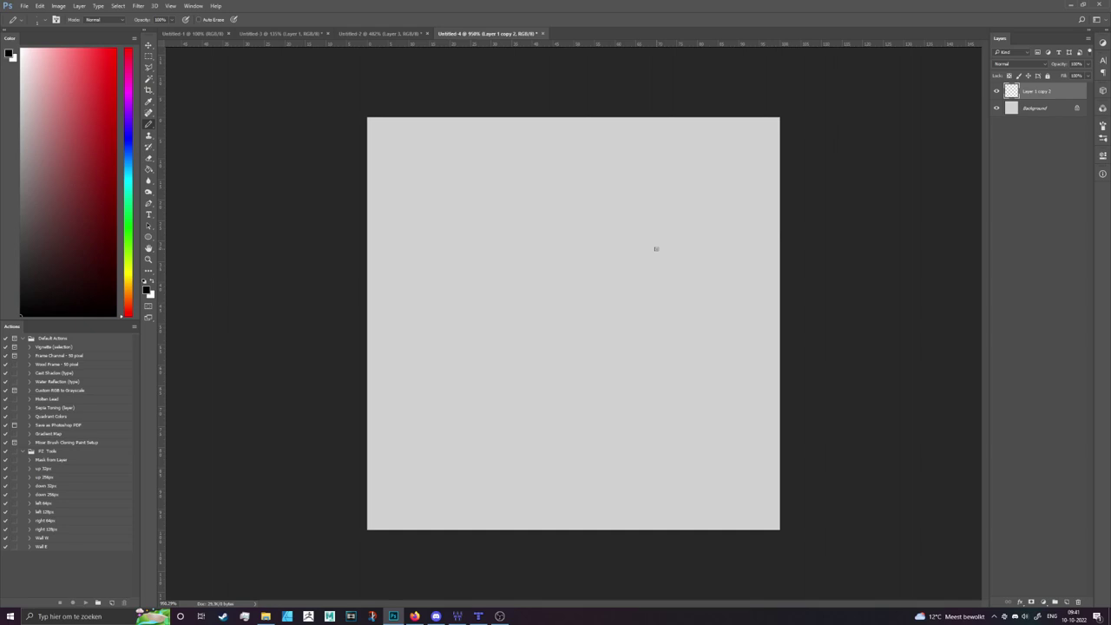
- Pencil a black diagonal rising to the right as five two-pixel-wide stair steps near the canvas centre
scroll(657, 417, "up", 5)
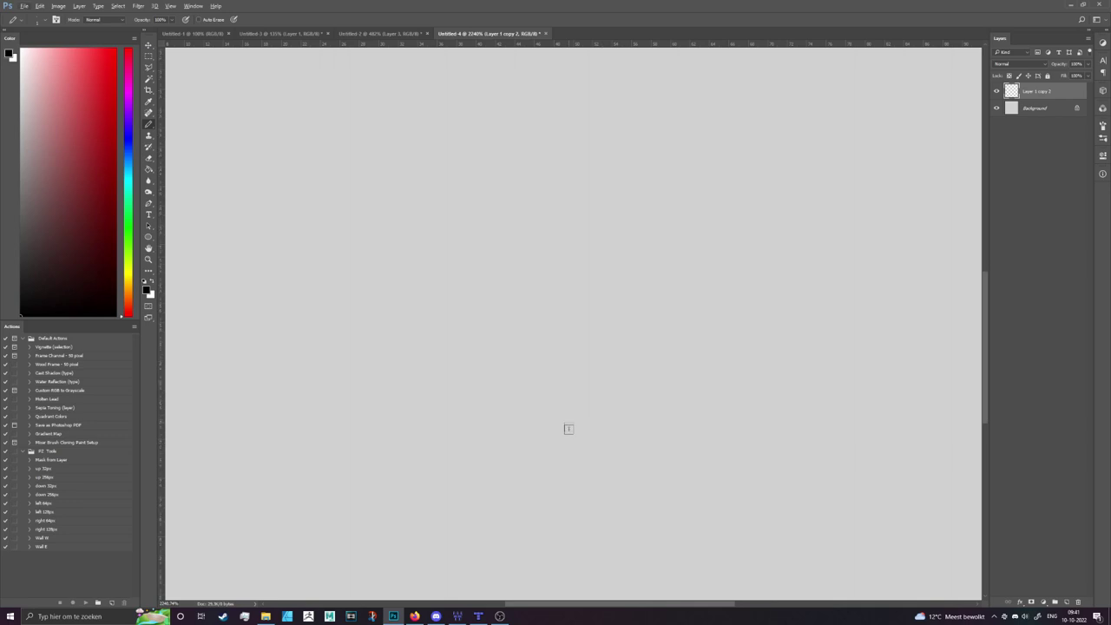
left_click(524, 436)
left_click(543, 425)
scroll(623, 449, "up", 2)
mouse_move(558, 415)
left_mouse_down()
mouse_move(568, 415)
mouse_move(571, 387)
mouse_move(603, 373)
left_mouse_up()
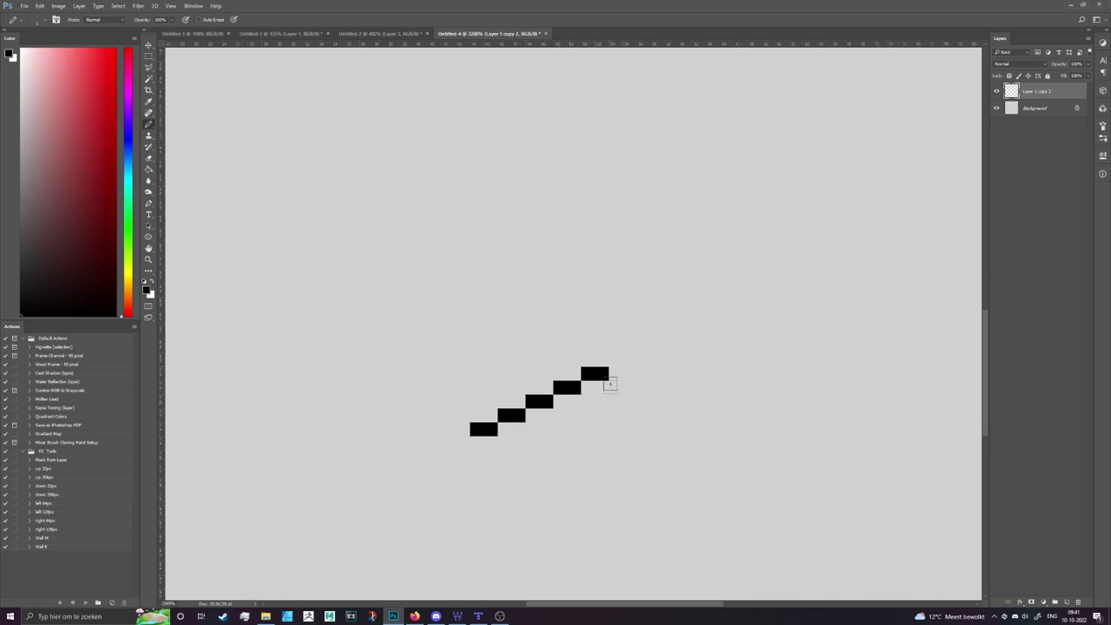
- Draw short freehand test strokes above the stepped diagonal and undo them
mouse_move(478, 334)
left_mouse_down()
mouse_move(475, 389)
mouse_move(463, 388)
left_mouse_up()
key("ctrl+z")
key("ctrl+z")
left_click_drag(431, 332, 449, 343)
key("ctrl+z")
- Place a test line of uneven horizontal and vertical pixel runs above the diagonal and undo those pixels
left_click(461, 331)
left_click(448, 331)
left_click(519, 262)
left_click(518, 249)
left_click(477, 318)
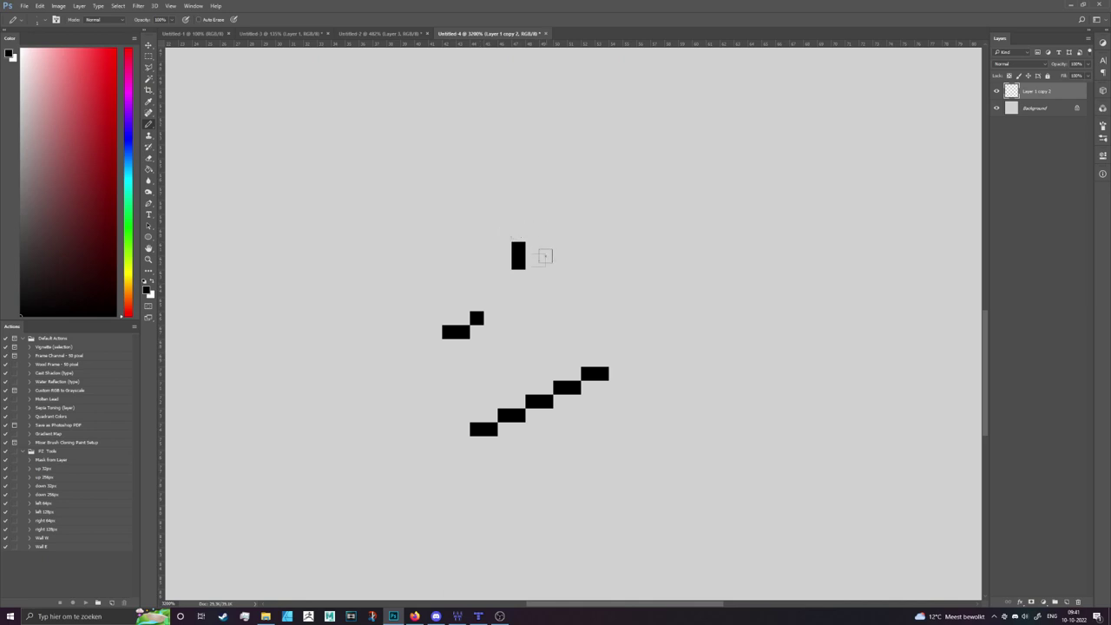
left_click(490, 318)
left_click_drag(504, 304, 518, 304)
key("ctrl+z")
key("ctrl+z")
key("ctrl+z")
key("ctrl+z")
key("ctrl+z")
- Extend the stepped diagonal up to the right with four more two-pixel segments
left_click_drag(616, 359, 658, 346)
left_click(678, 332)
left_click(705, 318)
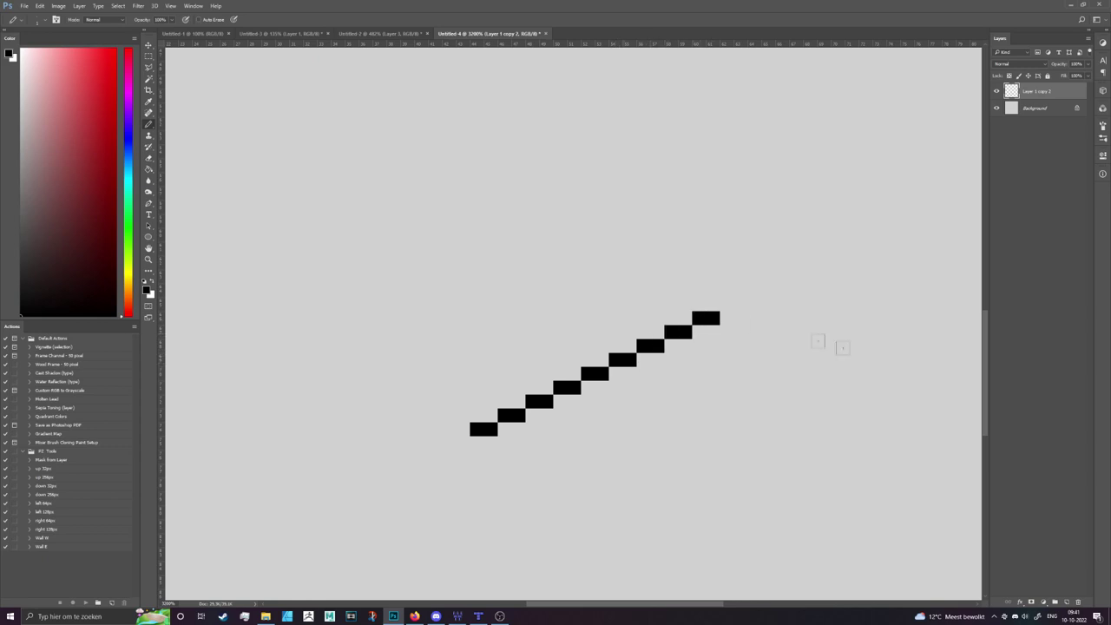
- Duplicate the stepped line's layer and move the copy up and to the left of the original with the Move tool
scroll(705, 348, "down", 3)
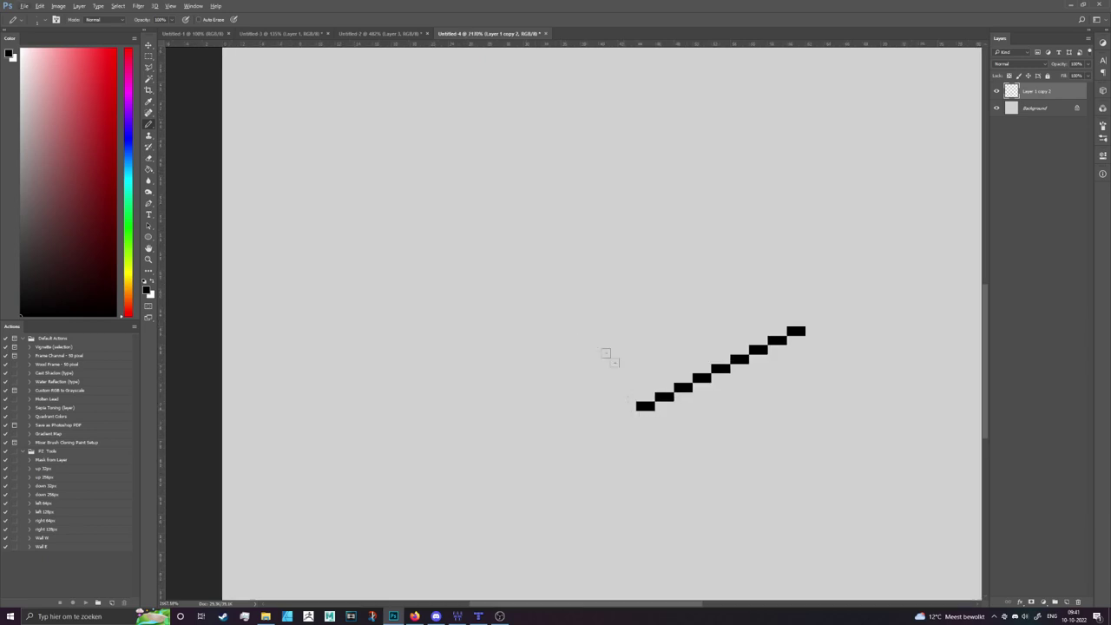
left_click(149, 45)
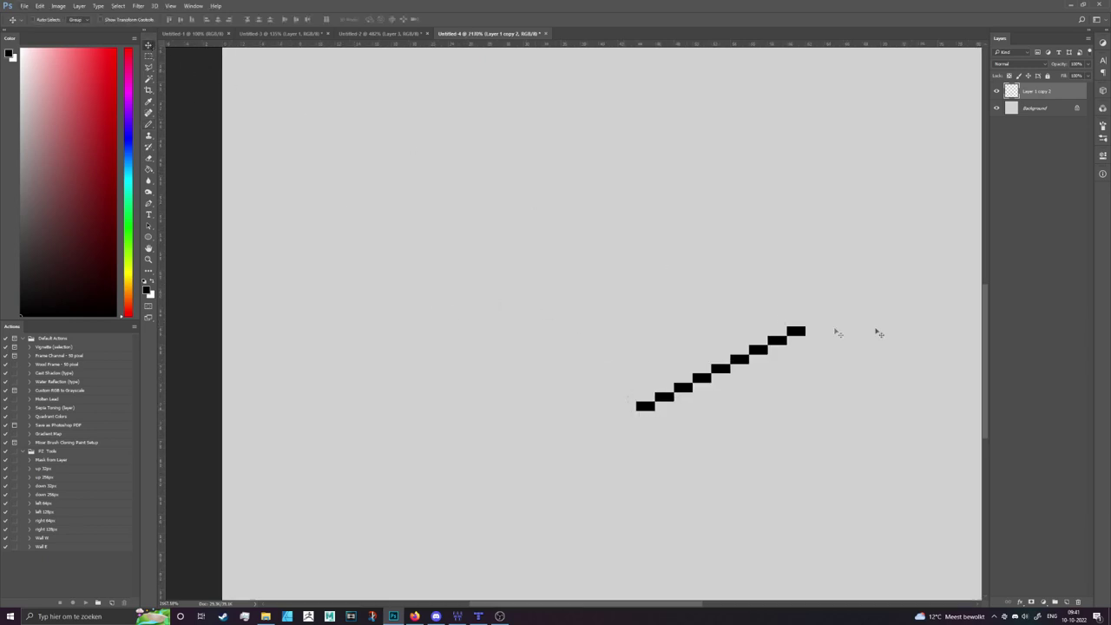
right_click(1029, 90)
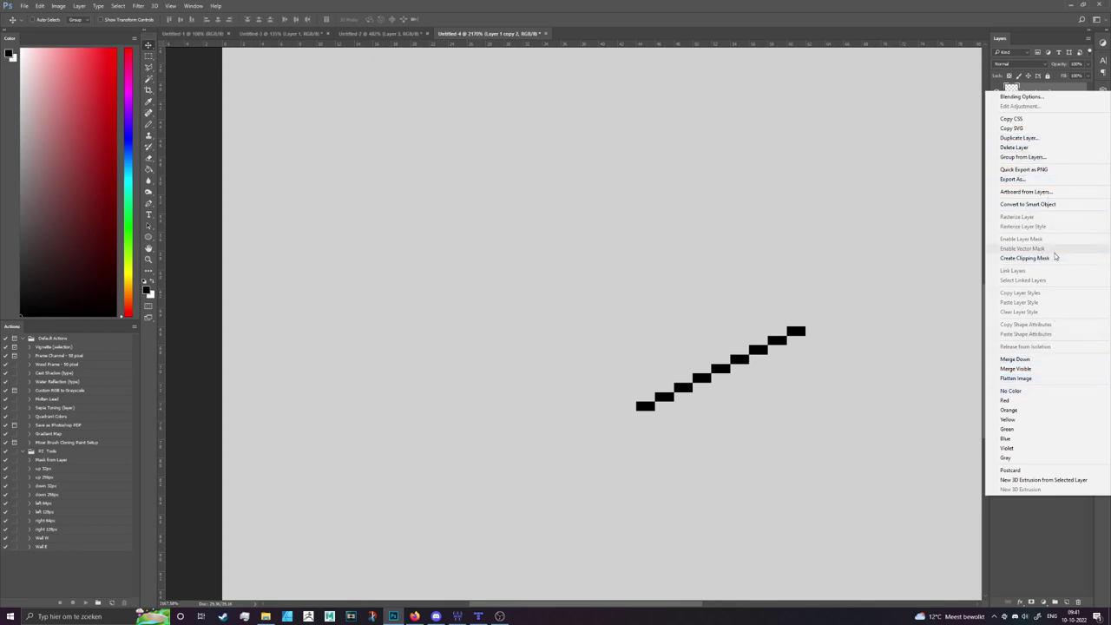
left_click(1019, 138)
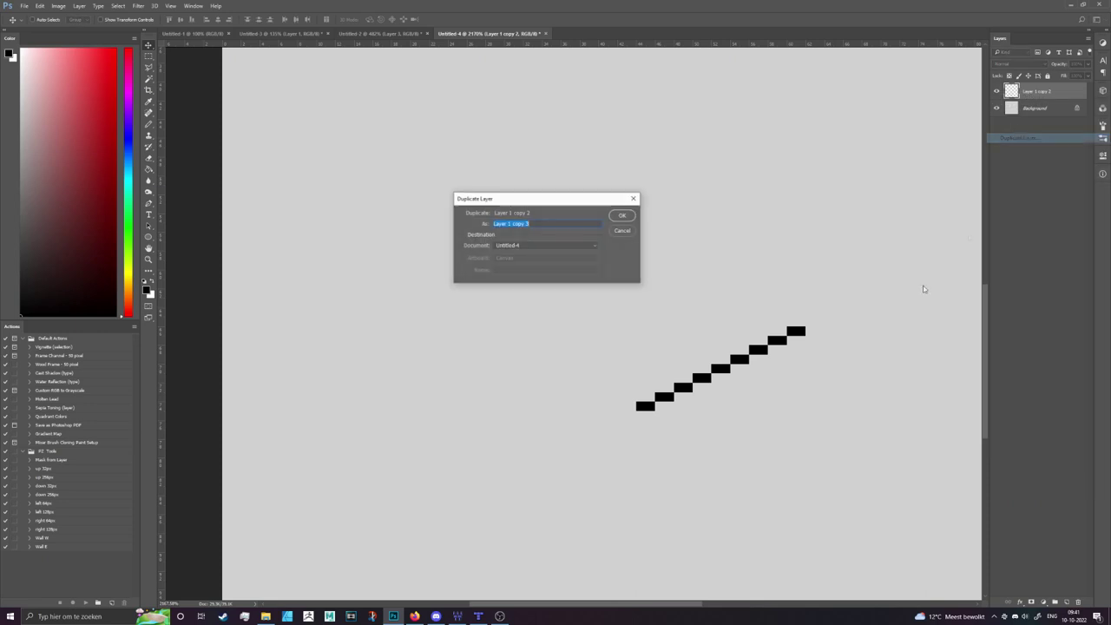
left_click(622, 215)
left_click_drag(755, 403, 660, 356)
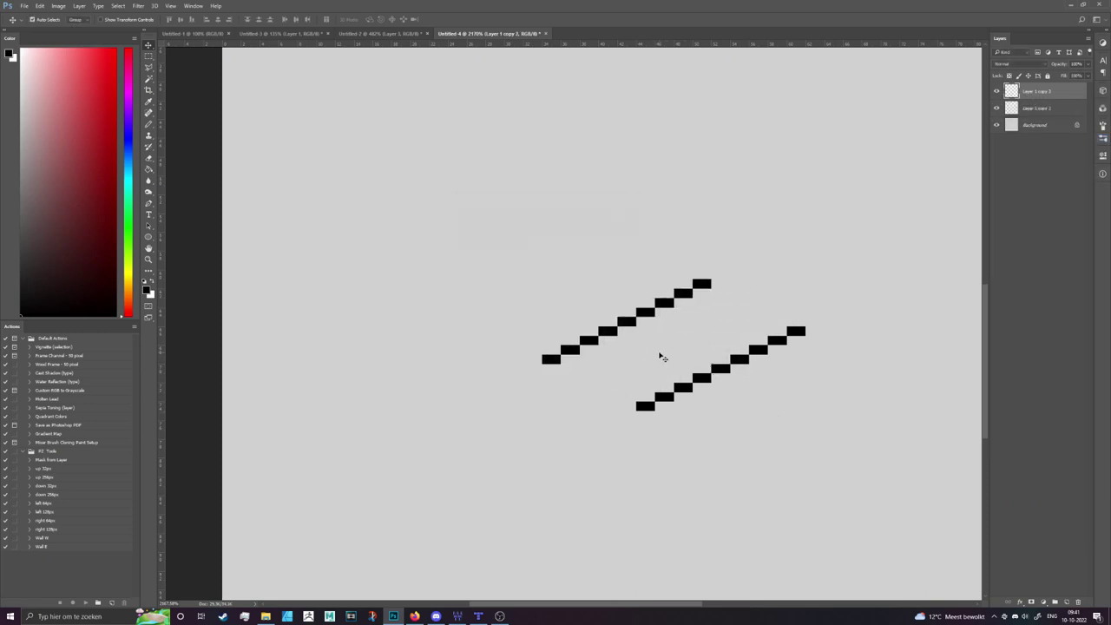
- Flip the copied line horizontally and join it to the original's lower end, forming a V with a four-pixel-wide base
key("ctrl+t")
right_click(636, 307)
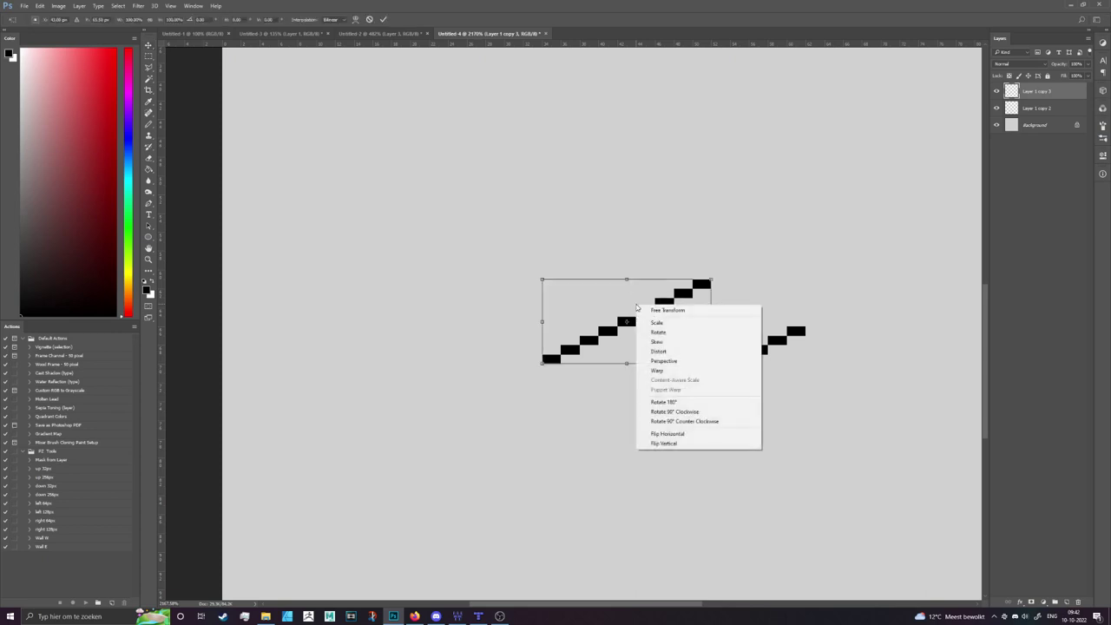
left_click(694, 434)
left_click_drag(697, 348, 620, 384)
key("Return")
key("Left")
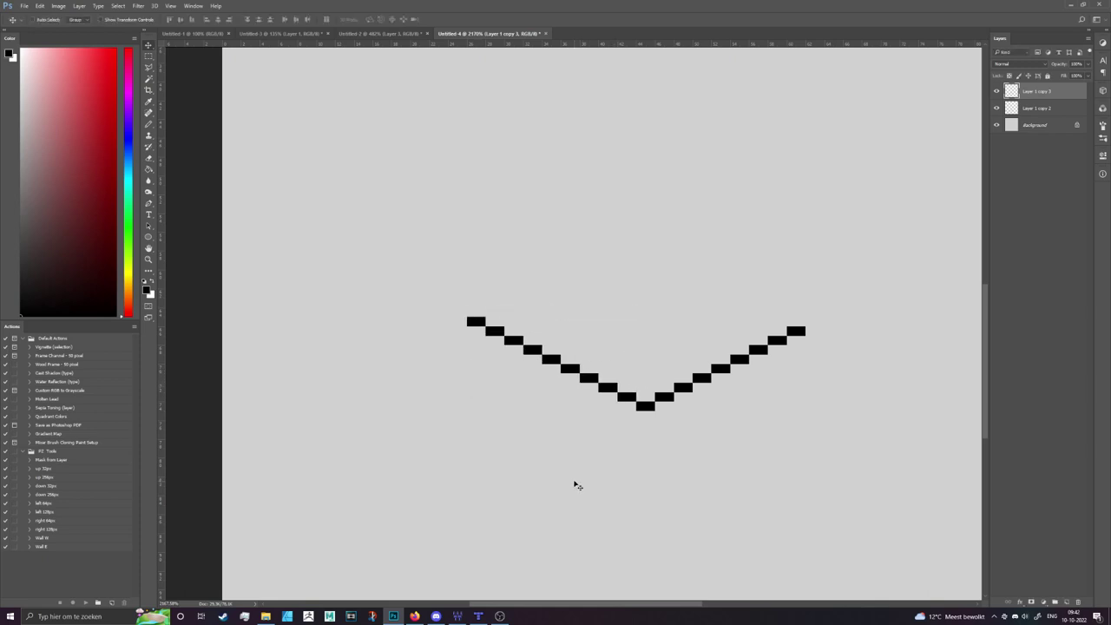
key("Down")
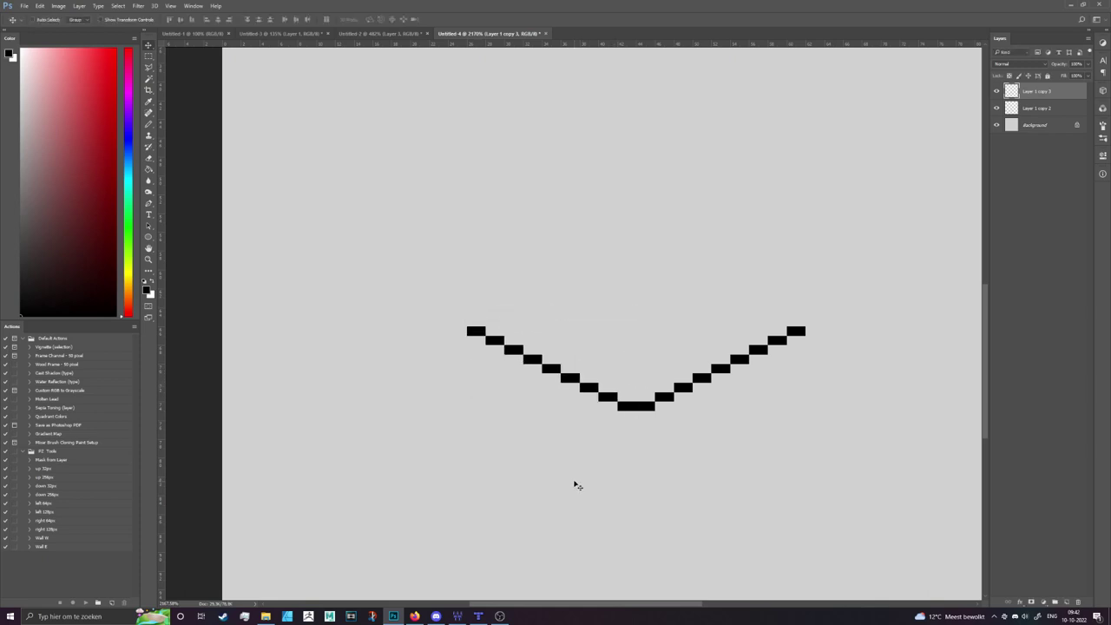
- Merge the flipped line's layer down into the original line's layer
scroll(286, 368, "down", 1)
scroll(637, 270, "up", 2)
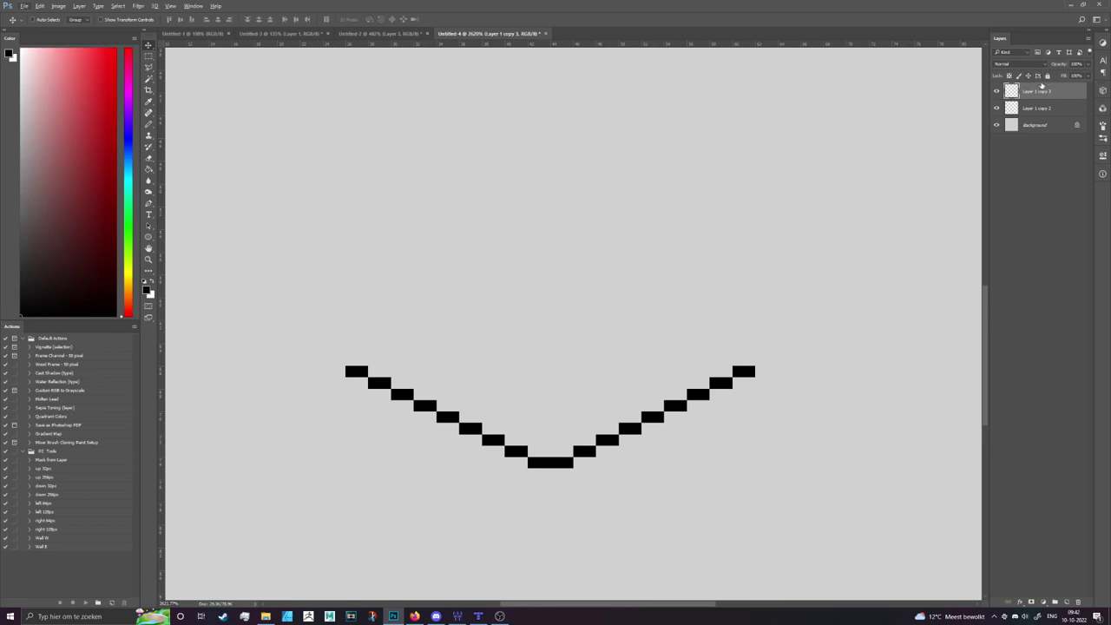
right_click(1043, 83)
left_click(1043, 89)
right_click(1043, 90)
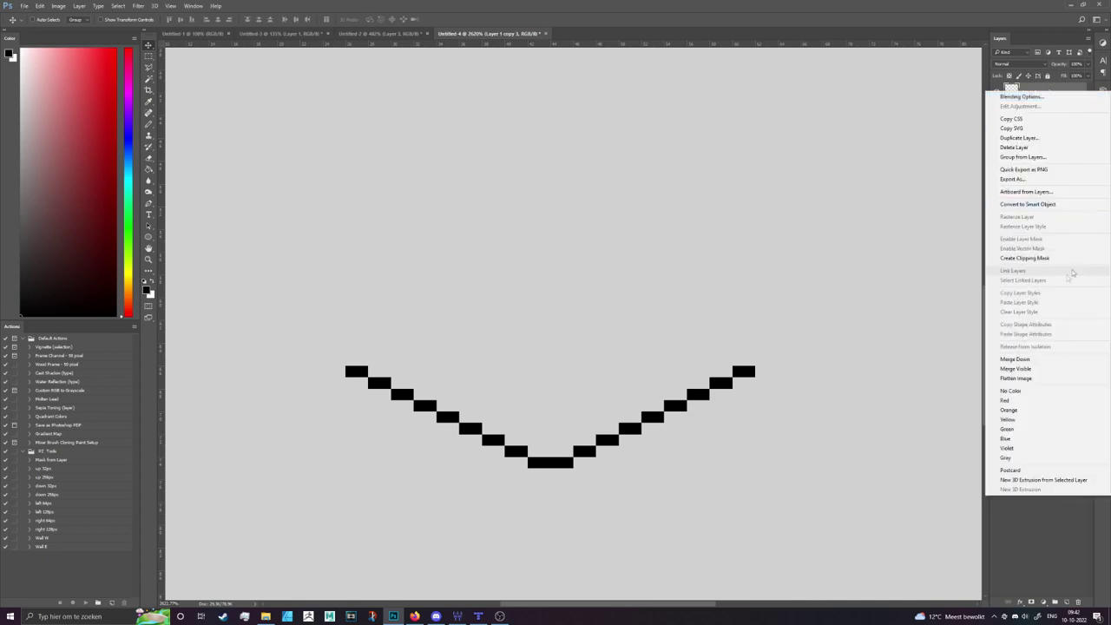
left_click(1038, 356)
left_click(1012, 91)
right_click(1044, 91)
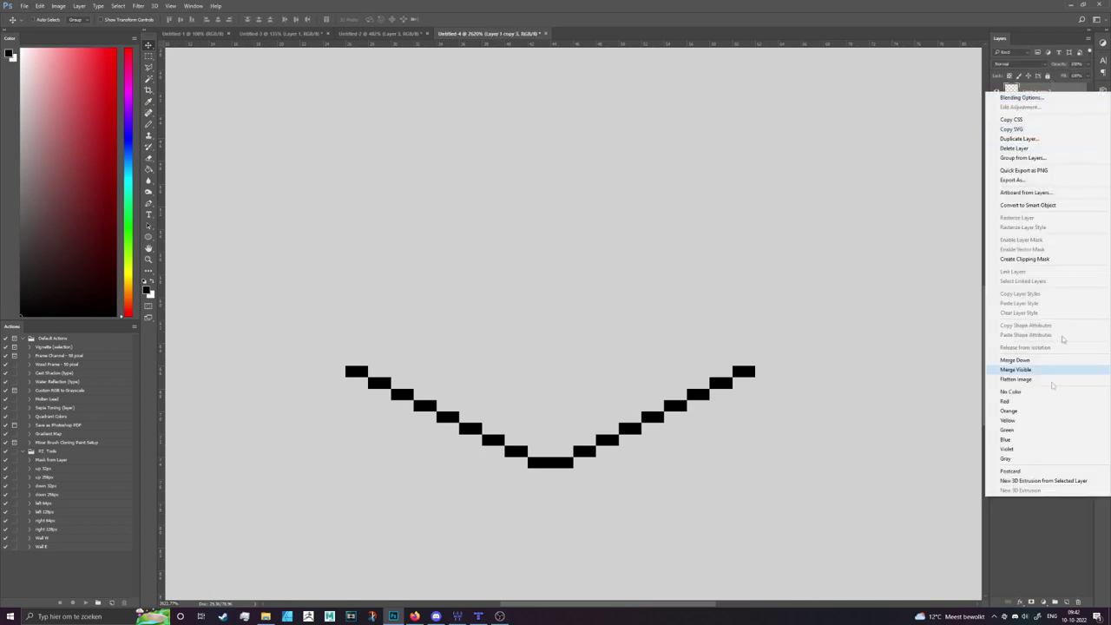
left_click(1062, 359)
key("ctrl+t")
left_click_drag(856, 282, 739, 359)
key("Return")
- Duplicate the V-shaped line above the original and align the copy horizontally with it
scroll(745, 368, "up", 2)
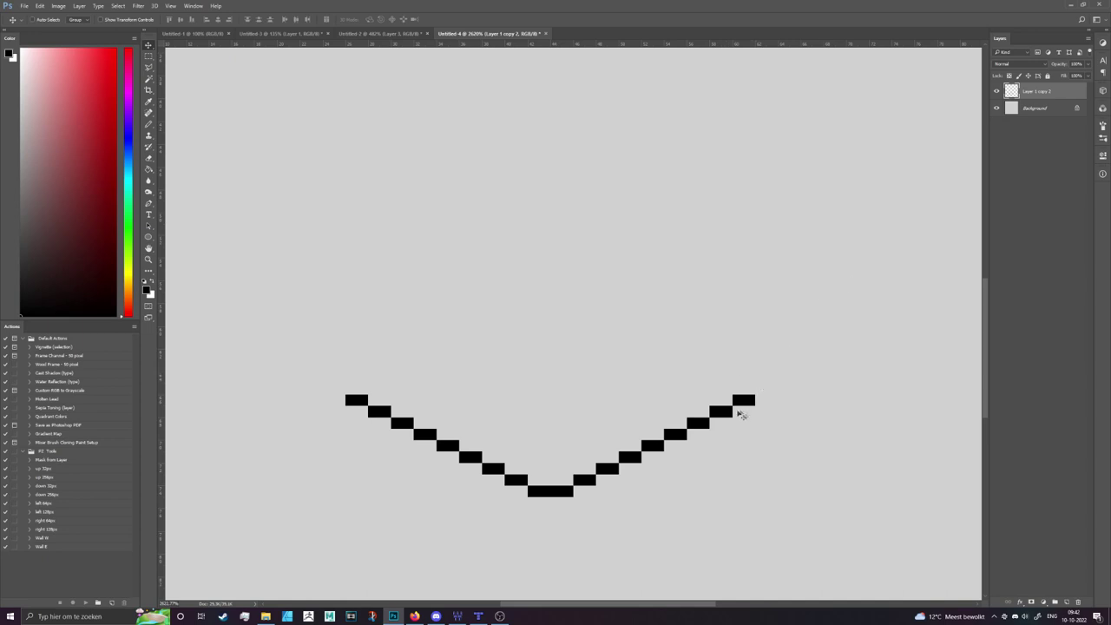
left_click_drag(712, 441, 723, 225)
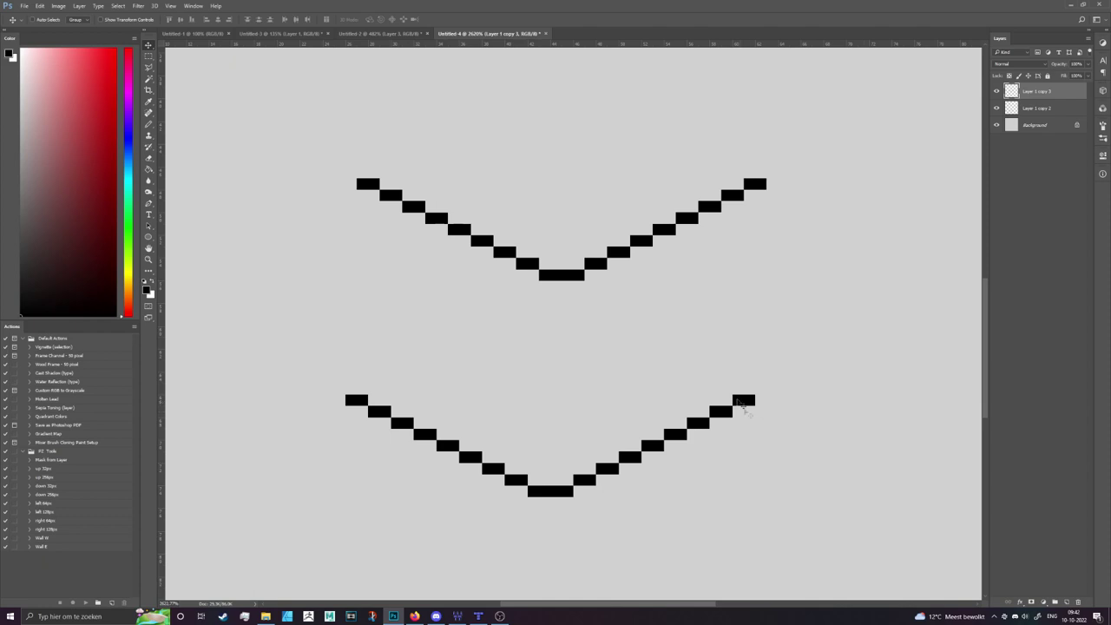
mouse_move(654, 309)
left_mouse_down()
mouse_move(644, 502)
mouse_move(638, 297)
left_mouse_up()
left_click_drag(590, 249, 598, 270)
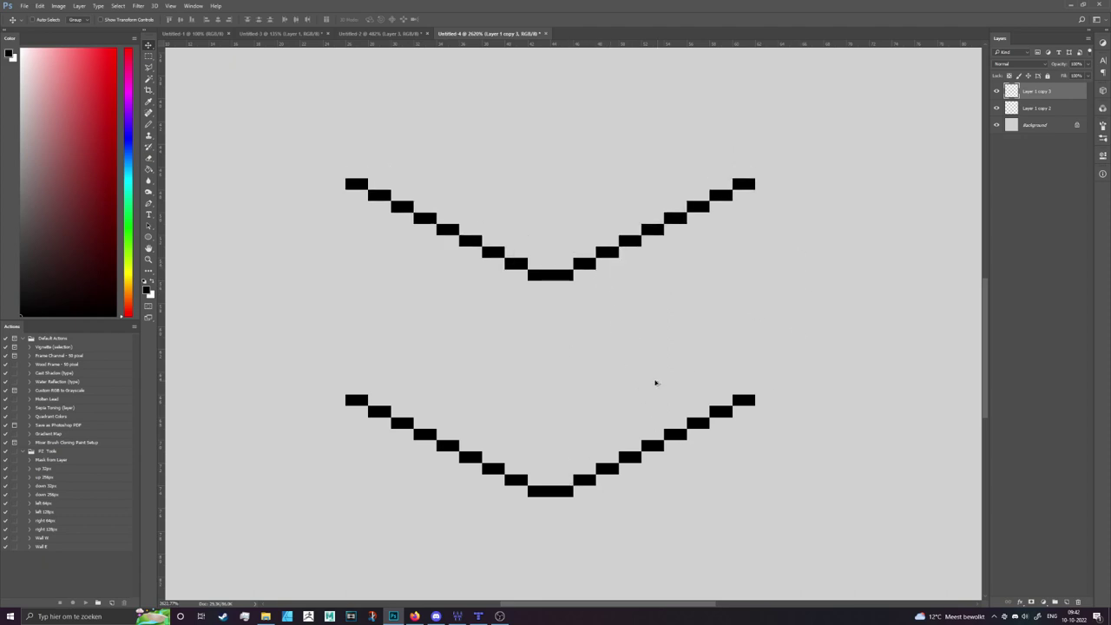
- Shift the duplicated V down towards the original and back up, leaving it well above with the sides aligned
scroll(655, 382, "down", 2)
scroll(570, 297, "up", 3)
left_click_drag(573, 299, 597, 306)
left_click_drag(592, 418, 605, 534)
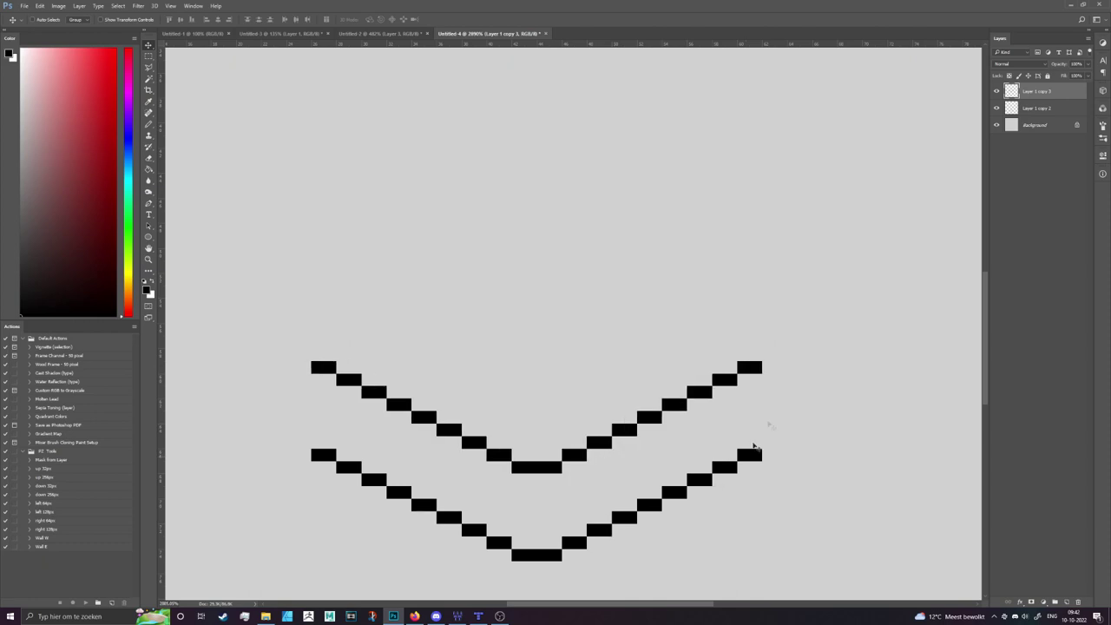
left_click_drag(576, 454, 611, 253)
- Create another copy of the V directly above the duplicated one
scroll(483, 404, "down", 1)
scroll(518, 297, "up", 1)
left_click_drag(561, 416, 548, 305)
- Rotate the topmost V copy 180° with Free Transform, using Bilinear interpolation
key("ctrl+t")
left_click_drag(737, 210, 221, 349)
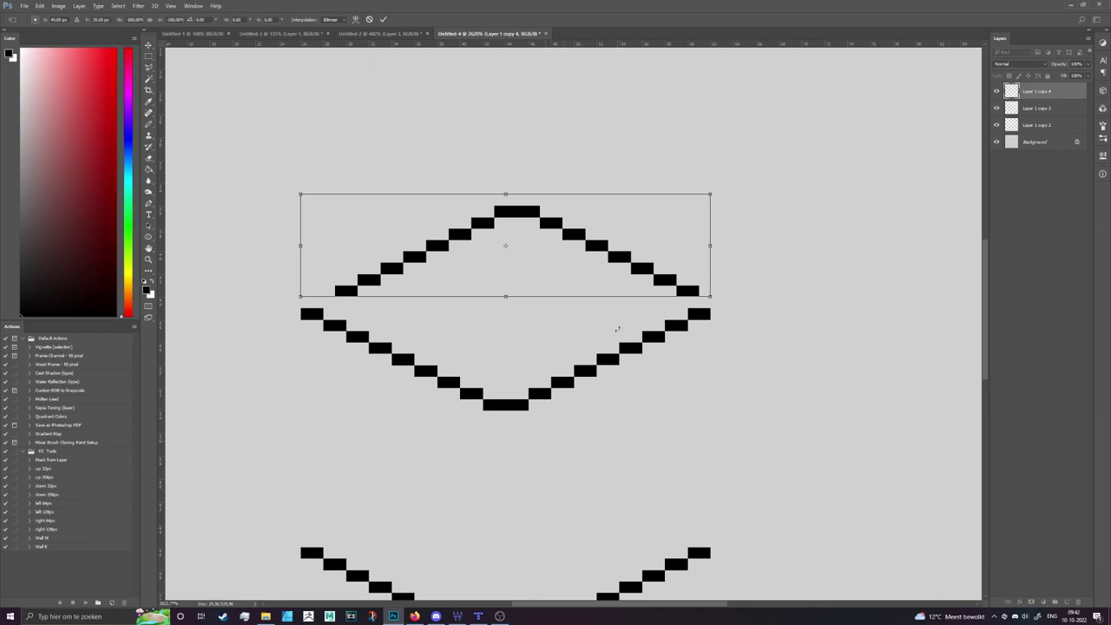
scroll(567, 320, "down", 1)
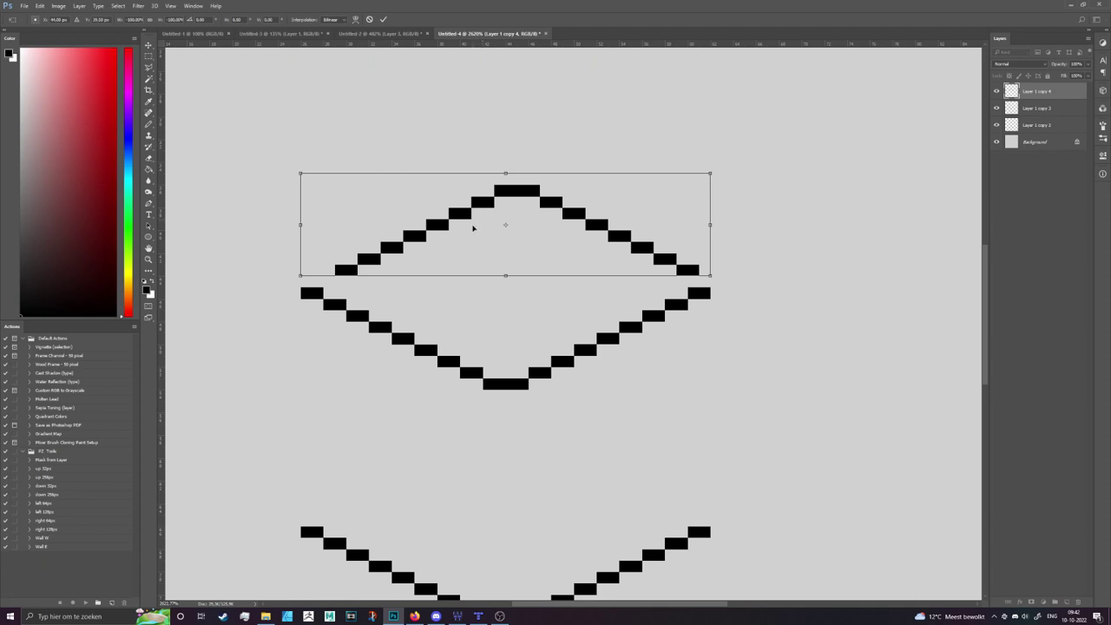
left_click(328, 19)
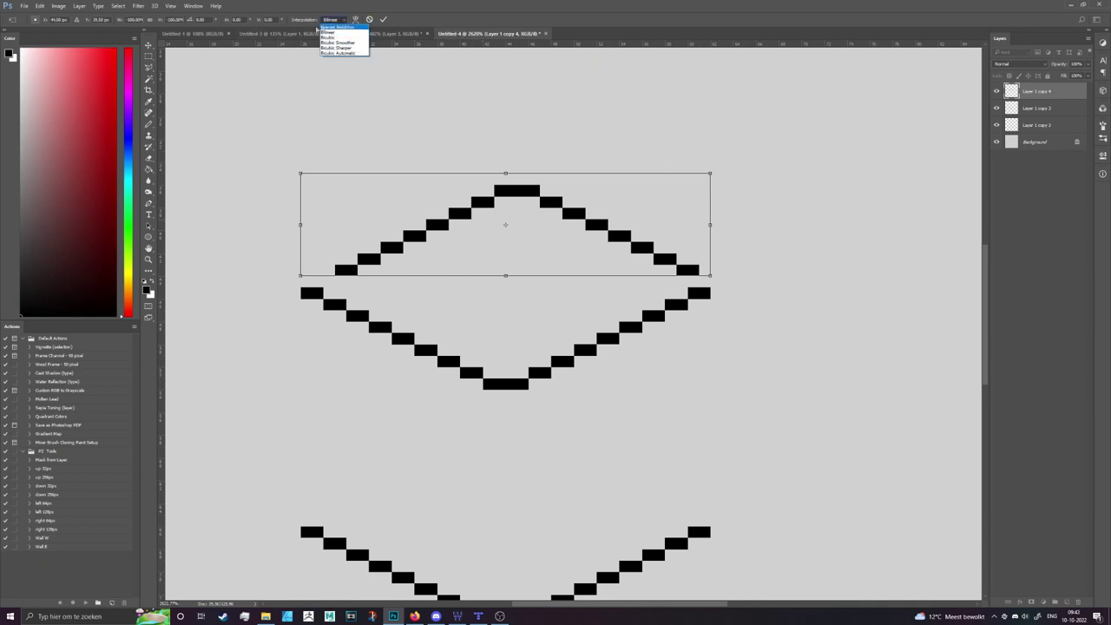
left_click(352, 34)
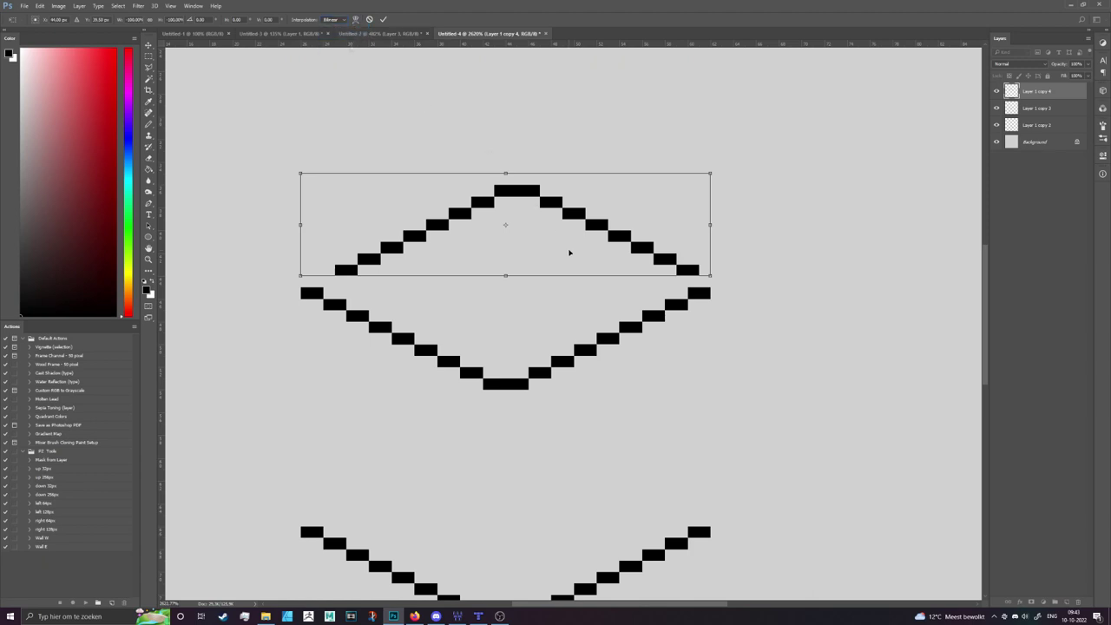
key("Return")
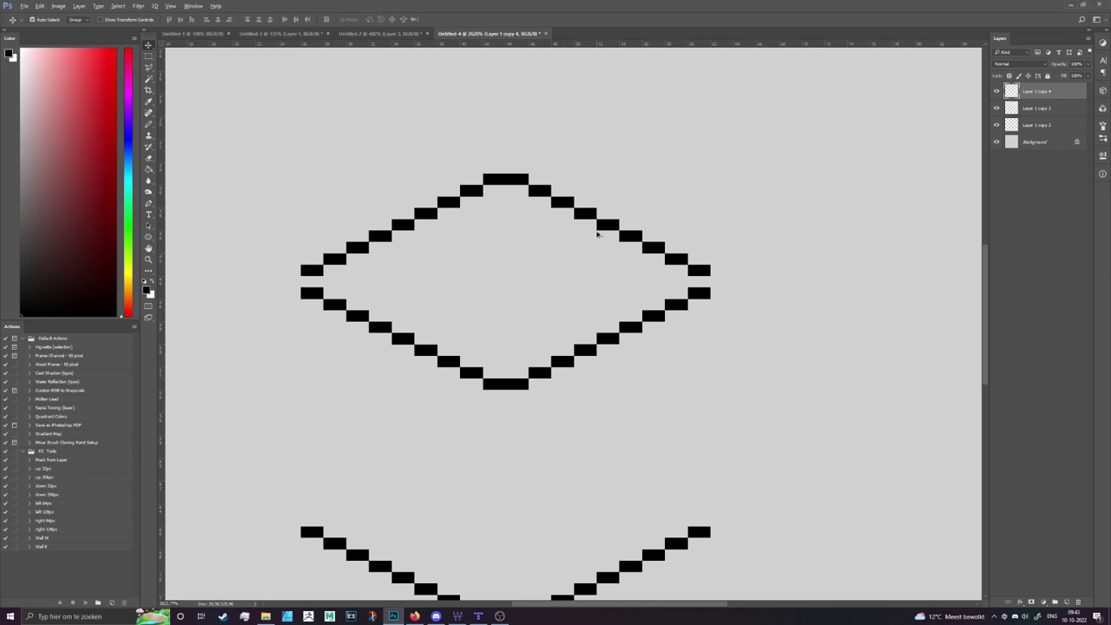
- Undo the Bilinear rotation and rotate the topmost V 180° with Bicubic interpolation
key("ctrl+z")
key("ctrl+t")
left_click(332, 19)
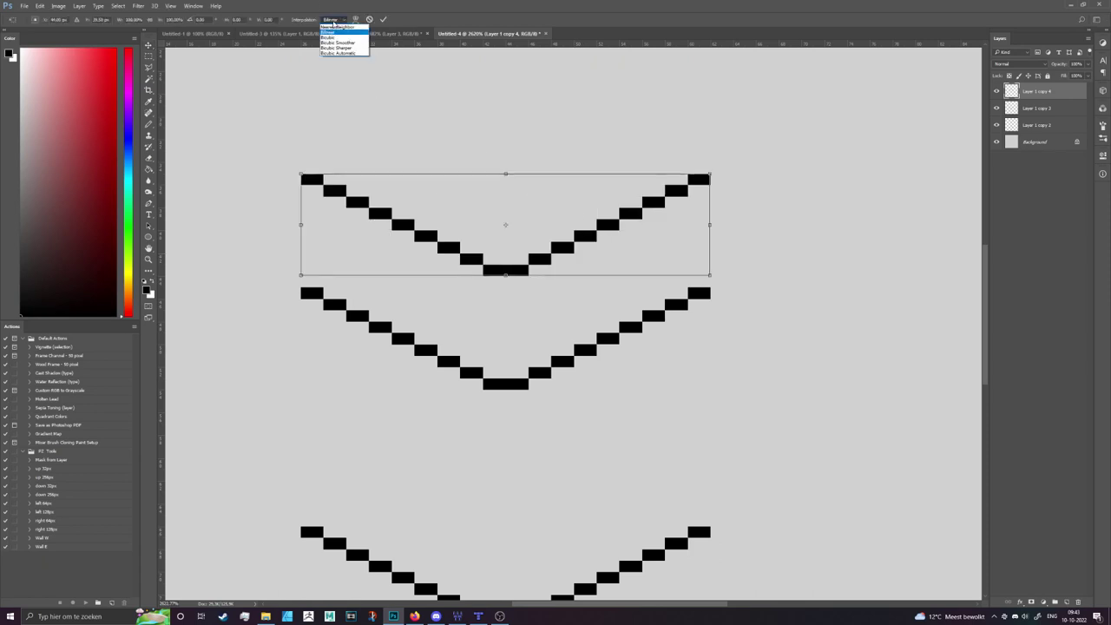
left_click(364, 38)
left_click_drag(786, 143, 339, 258)
key("Return")
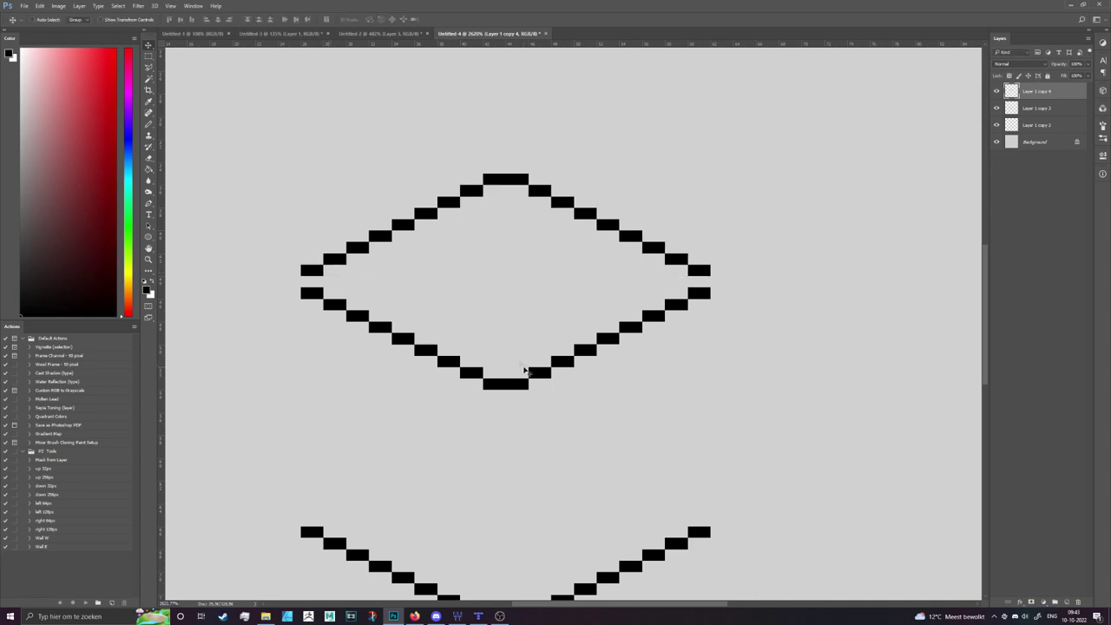
- Undo the last rotation and turn the topmost V 180° once more with a Bicubic interpolation option
key("ctrl+z")
key("ctrl+t")
left_click(334, 19)
left_click(363, 38)
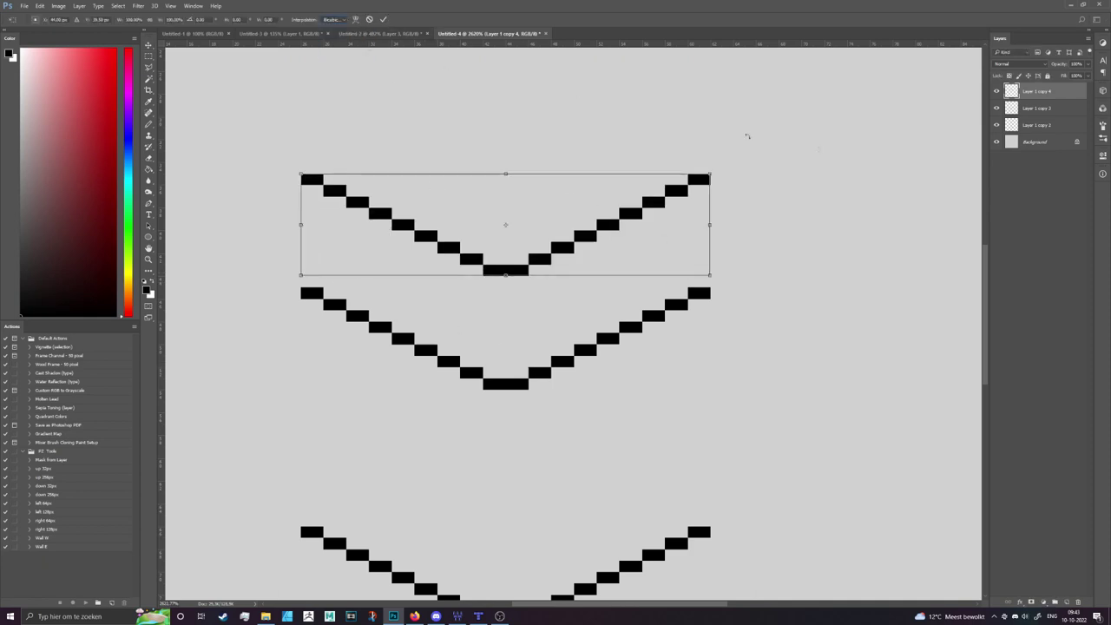
left_click_drag(746, 136, 286, 266)
key("Return")
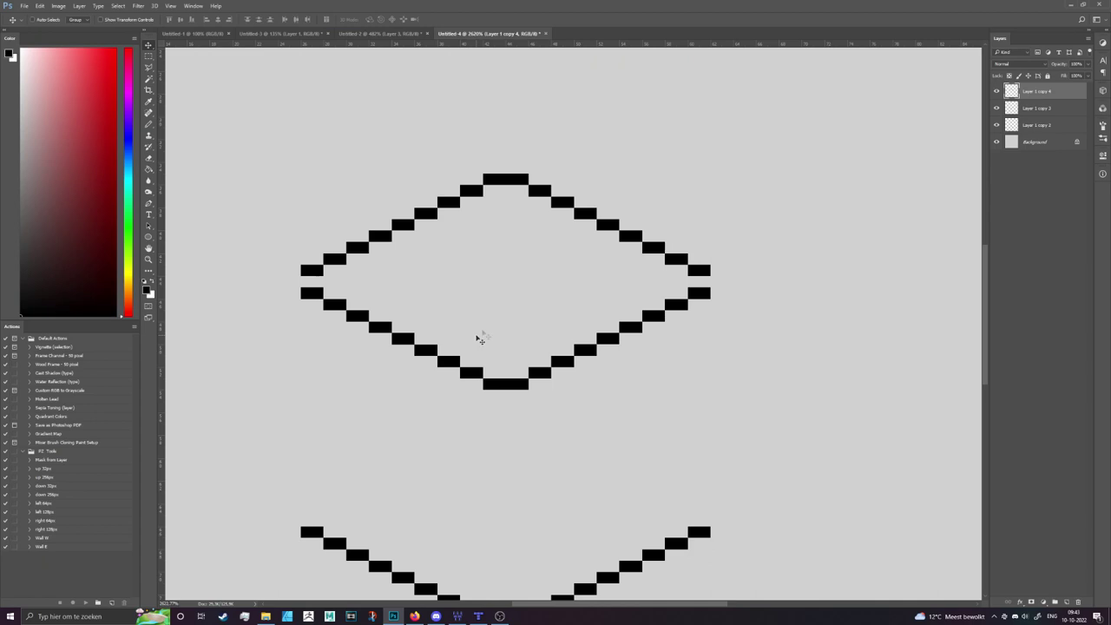
- Undo the rotation again, rotate the topmost V 180° and choose the interpolation before applying the transform
scroll(703, 251, "up", 1)
key("ctrl+z")
key("ctrl+t")
left_click_drag(726, 238, 256, 253)
left_click(331, 19)
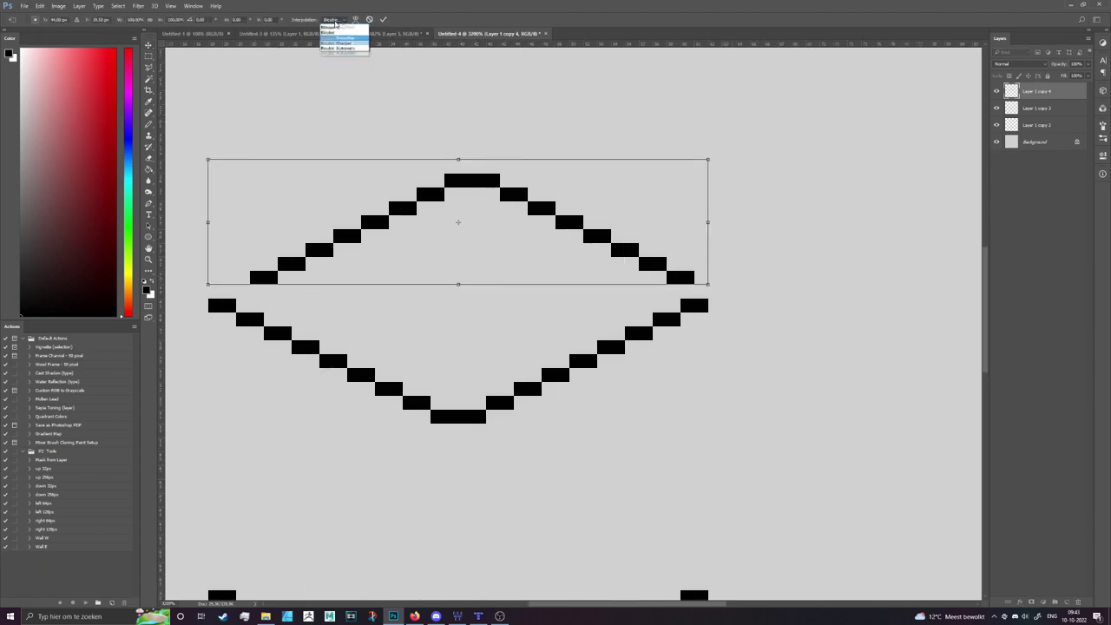
left_click(344, 30)
key("Return")
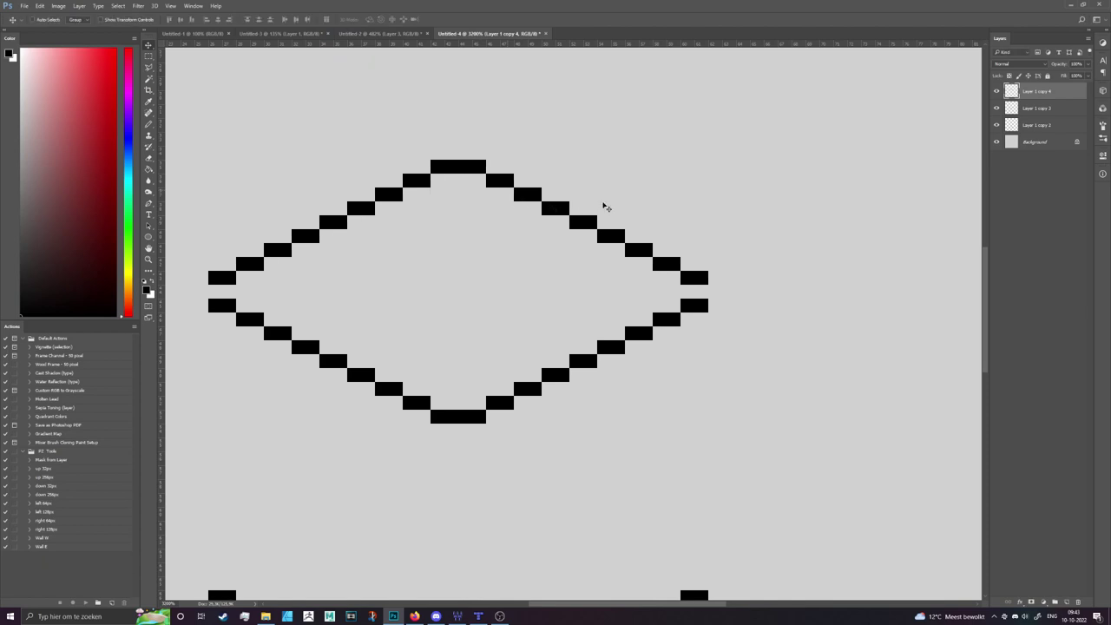
left_click(149, 78)
left_click(512, 178)
key("ctrl+t")
left_click(334, 19)
left_click(351, 32)
key("Return")
- Move the inverted V down onto the V below to close a diamond, nudging it up one pixel at the end
key("v")
left_click_drag(447, 186, 528, 229)
scroll(642, 298, "down", 1)
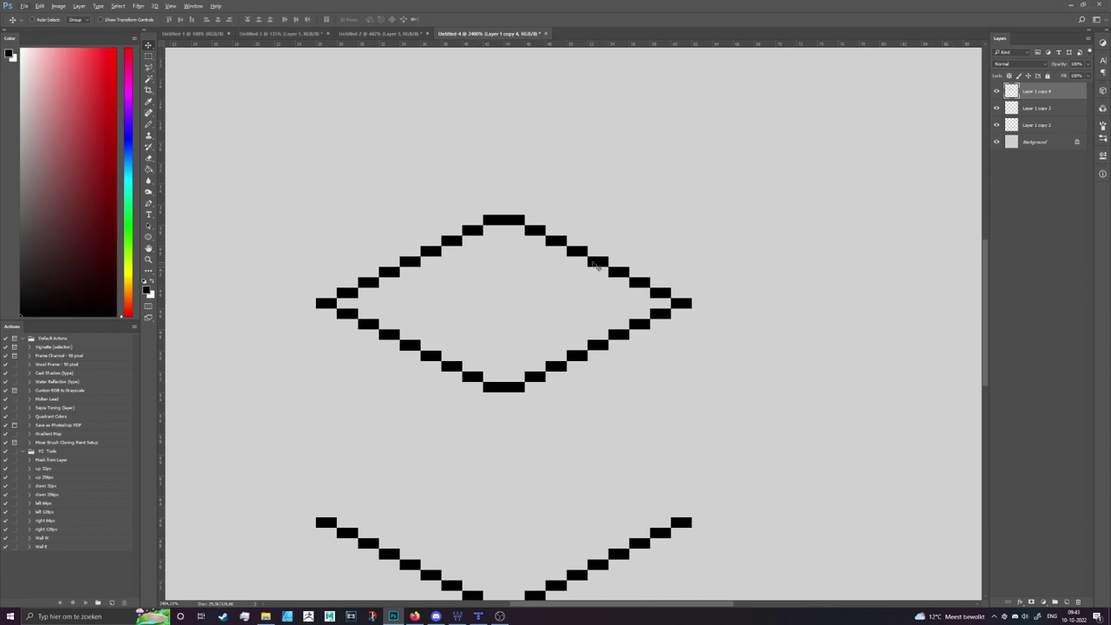
key("Up")
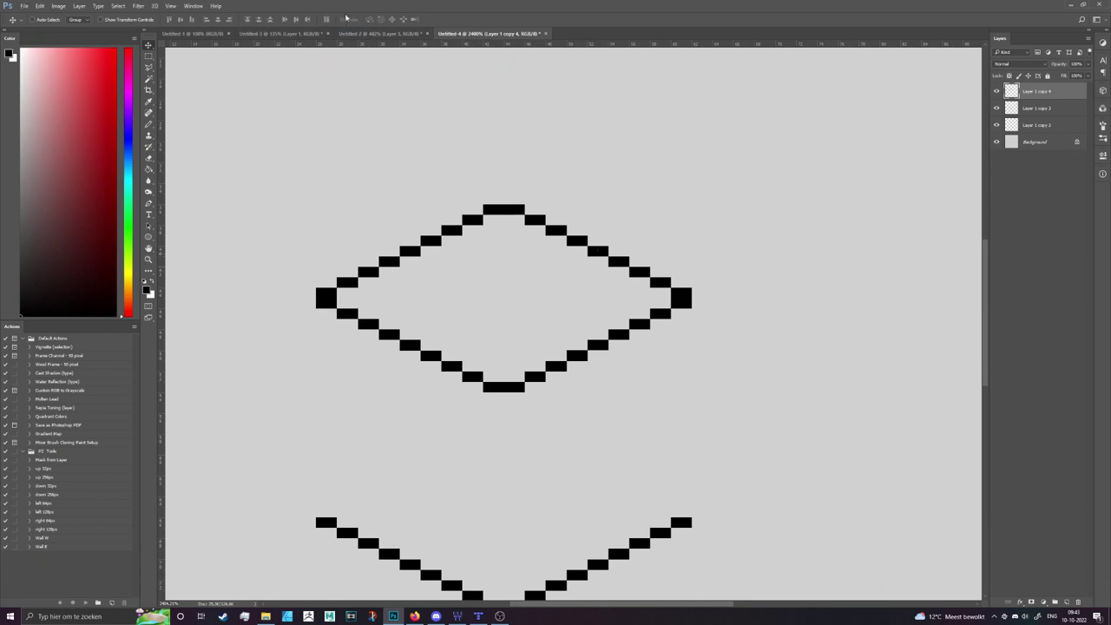
- Rotate the inverted V by a slight angle with Free Transform and undo the rotation
key("ctrl+t")
left_click_drag(756, 249, 757, 231)
key("Return")
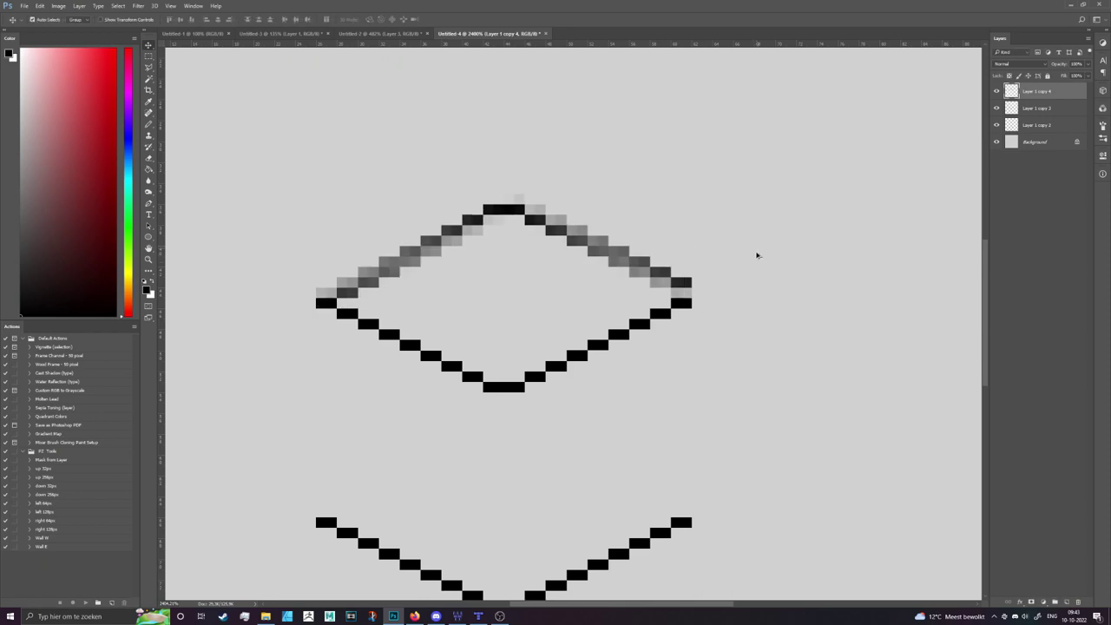
key("ctrl+z")
scroll(756, 257, "down", 2)
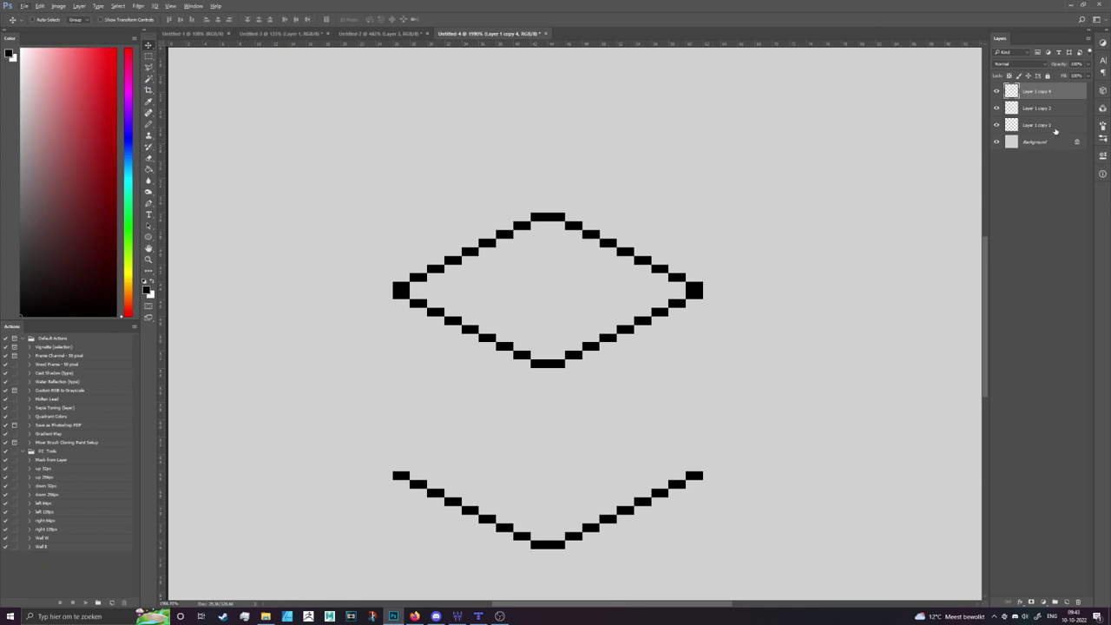
scroll(781, 194, "down", 1)
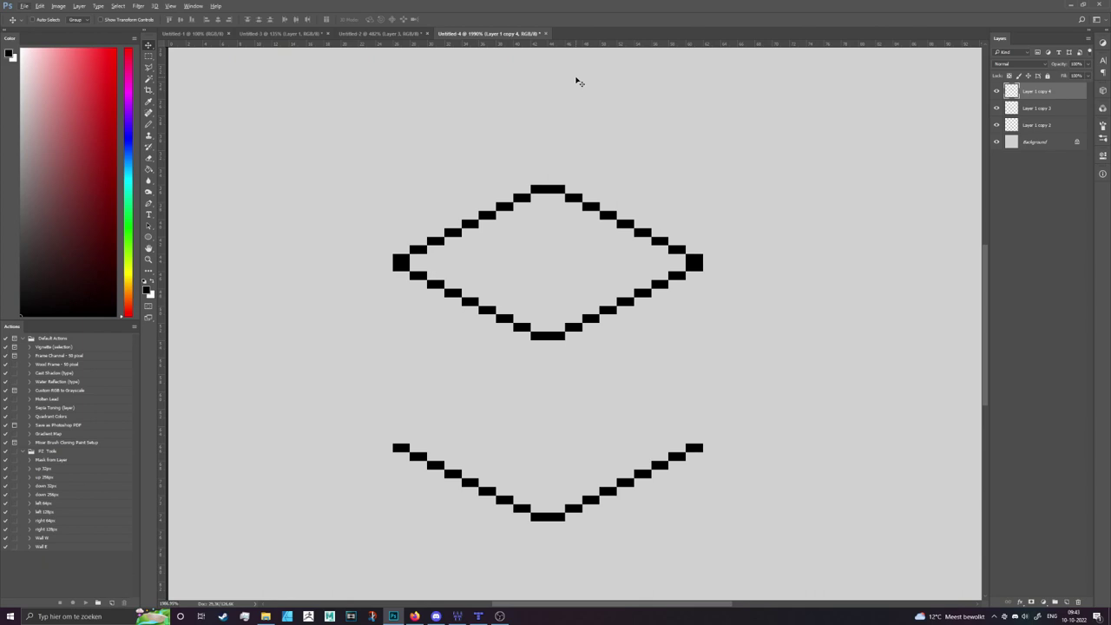
- Merge the three line layers into a single layer
left_click(1066, 127, "shift")
right_click(1066, 126)
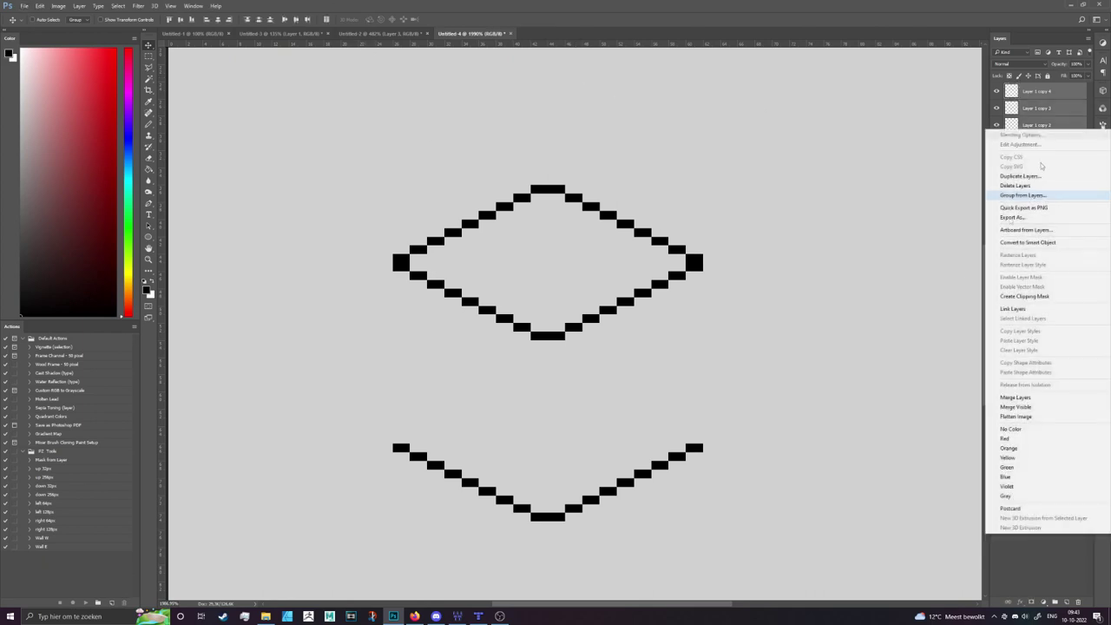
left_click(1018, 396)
- Draw black vertical pencil lines joining the diamond's outer corners to the ends of the lower V, forming an isometric cube outline
key("b")
left_click_drag(699, 269, 727, 439)
left_click_drag(397, 446, 398, 271)
scroll(705, 331, "down", 3)
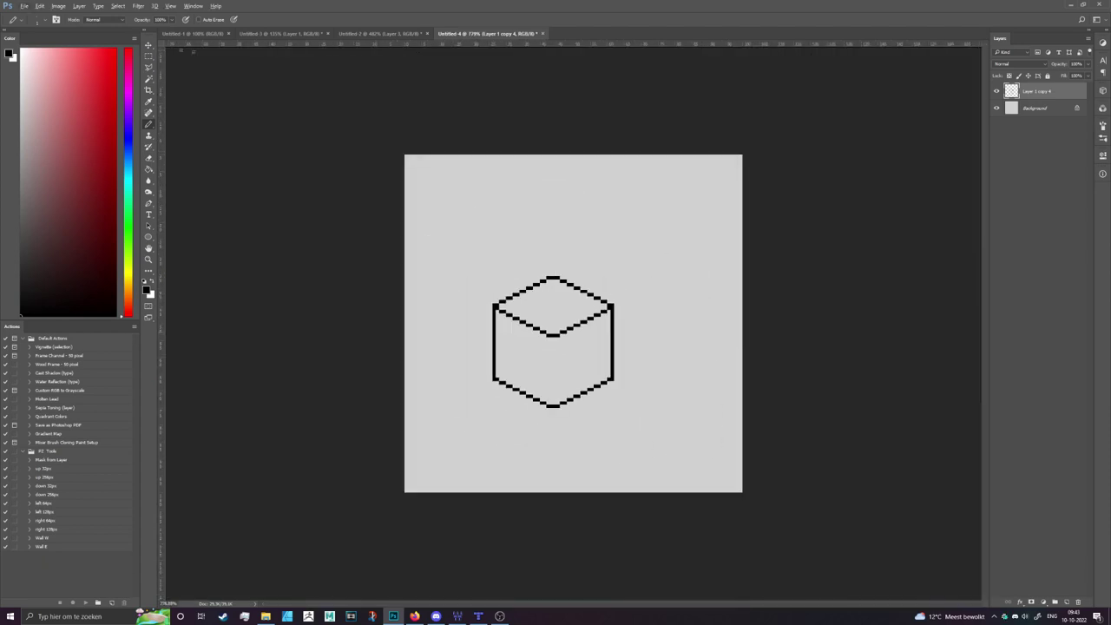
mouse_move(613, 306)
left_mouse_down()
mouse_move(633, 300)
mouse_move(624, 290)
mouse_move(626, 310)
mouse_move(544, 228)
mouse_move(651, 322)
mouse_move(624, 295)
left_mouse_up()
key("ctrl+z")
key("v")
scroll(607, 330, "up", 5)
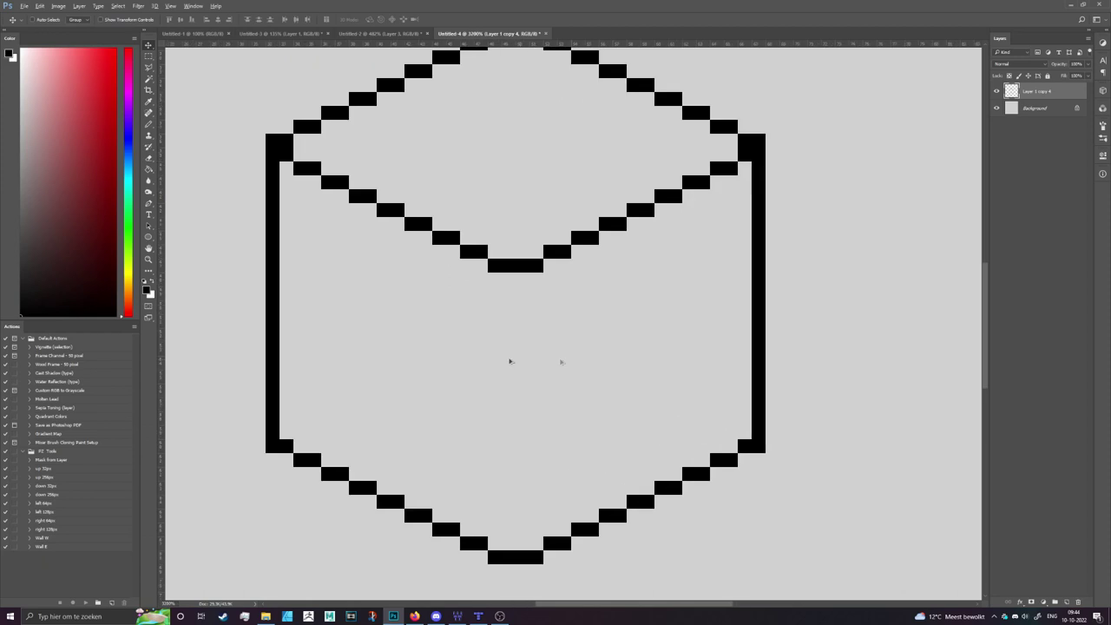
scroll(607, 382, "down", 2)
scroll(564, 364, "up", 1)
key("b")
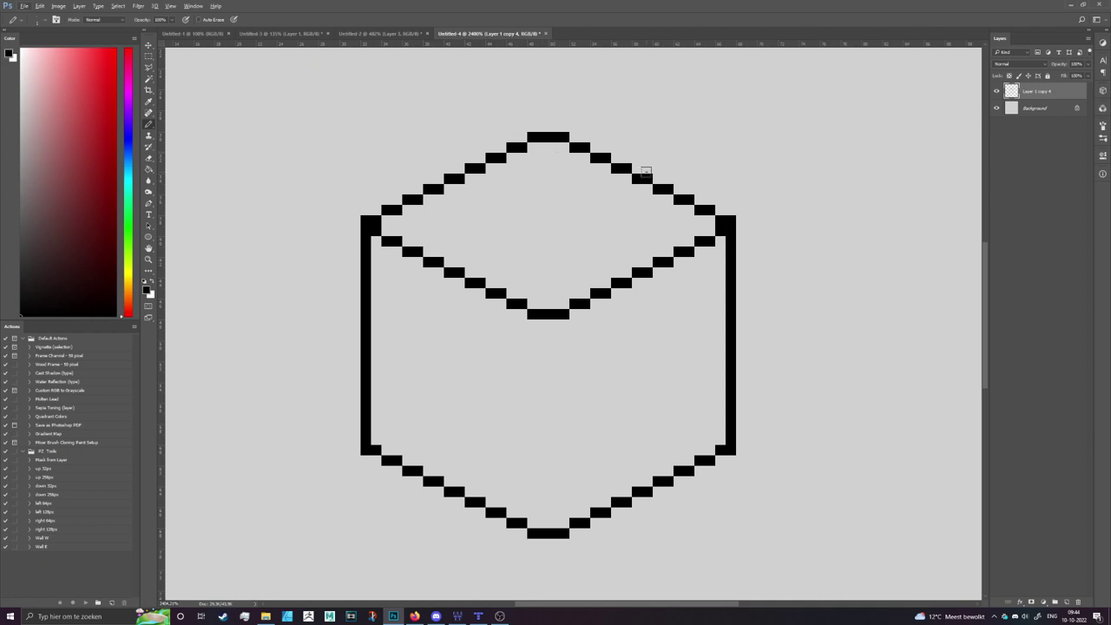
key("e")
key("ctrl+z")
key("b")
scroll(622, 312, "down", 3)
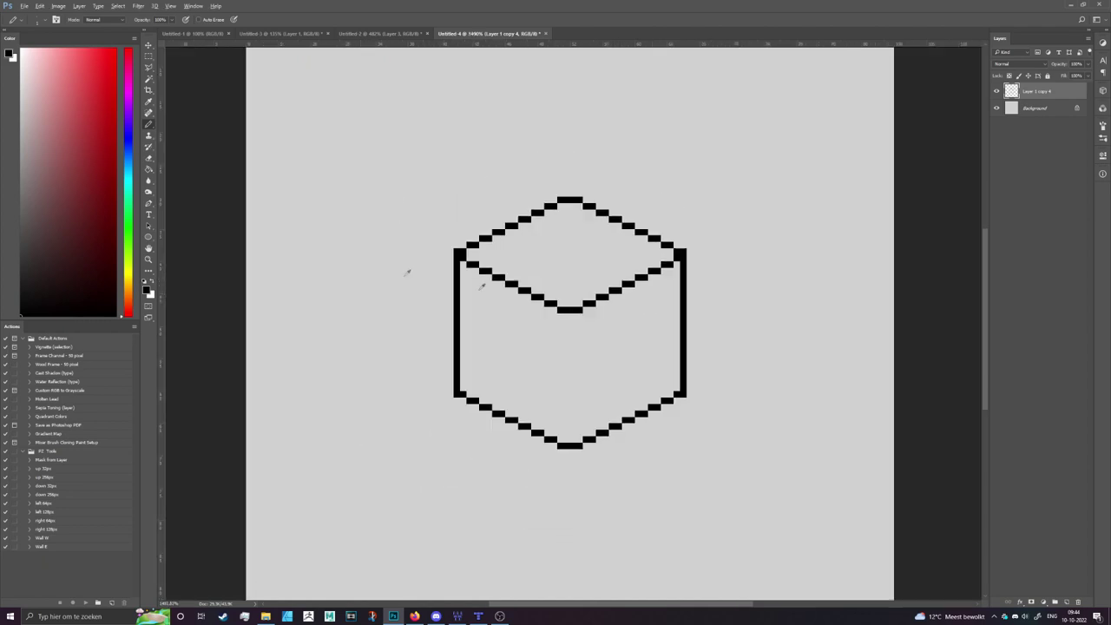
- On a new layer, sketch a bright yellow sun with rays at the canvas's upper-left corner and an arrow toward the cube's left side
scroll(174, 169, "up", 1)
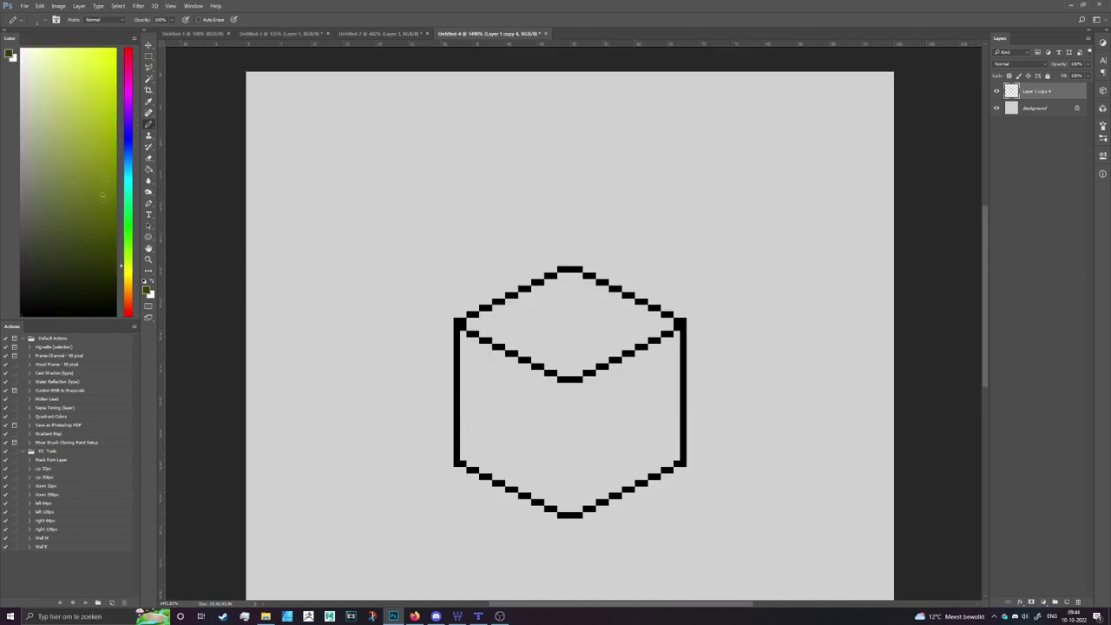
left_click(1067, 601)
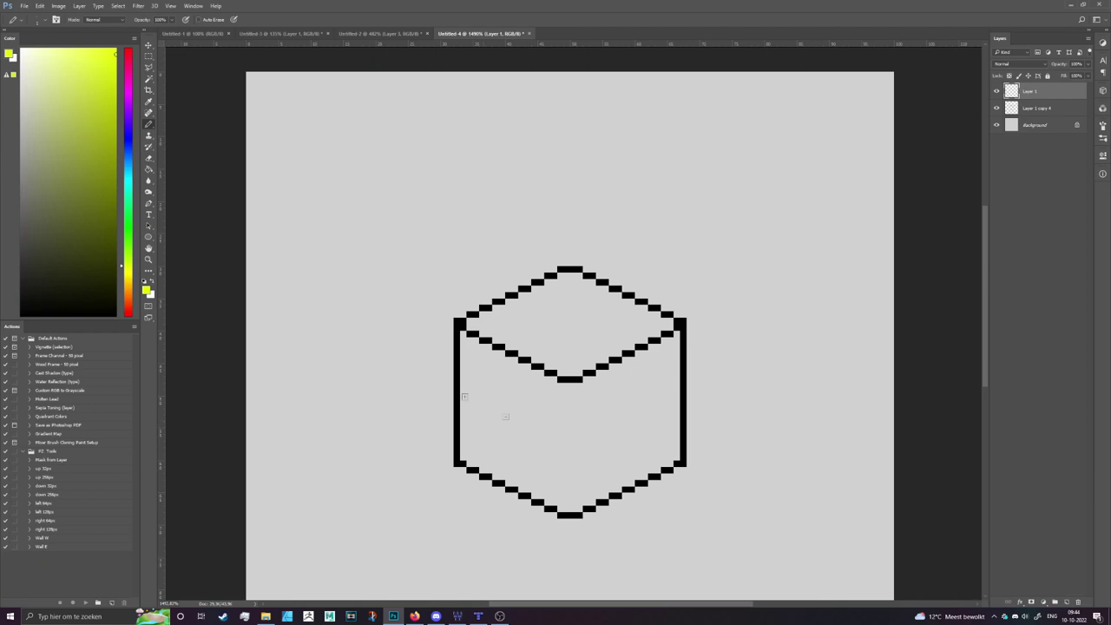
mouse_move(239, 355)
left_mouse_down()
mouse_move(416, 395)
mouse_move(340, 344)
mouse_move(349, 438)
left_mouse_up()
mouse_move(347, 307)
left_mouse_down()
mouse_move(290, 191)
mouse_move(255, 243)
left_mouse_up()
left_click_drag(290, 179, 363, 211)
mouse_move(344, 72)
left_mouse_down()
mouse_move(249, 159)
mouse_move(368, 268)
left_mouse_up()
left_click_drag(318, 157, 414, 245)
mouse_move(345, 94)
left_mouse_down()
mouse_move(472, 160)
mouse_move(510, 139)
left_mouse_up()
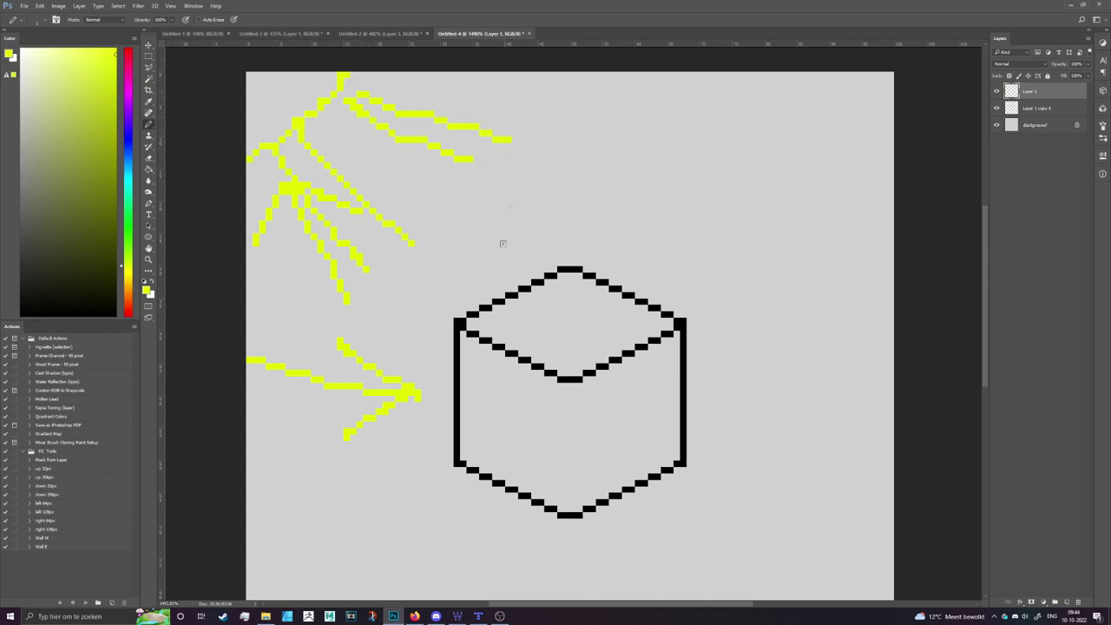
mouse_move(345, 99)
left_mouse_down()
mouse_move(351, 127)
mouse_move(420, 212)
left_mouse_up()
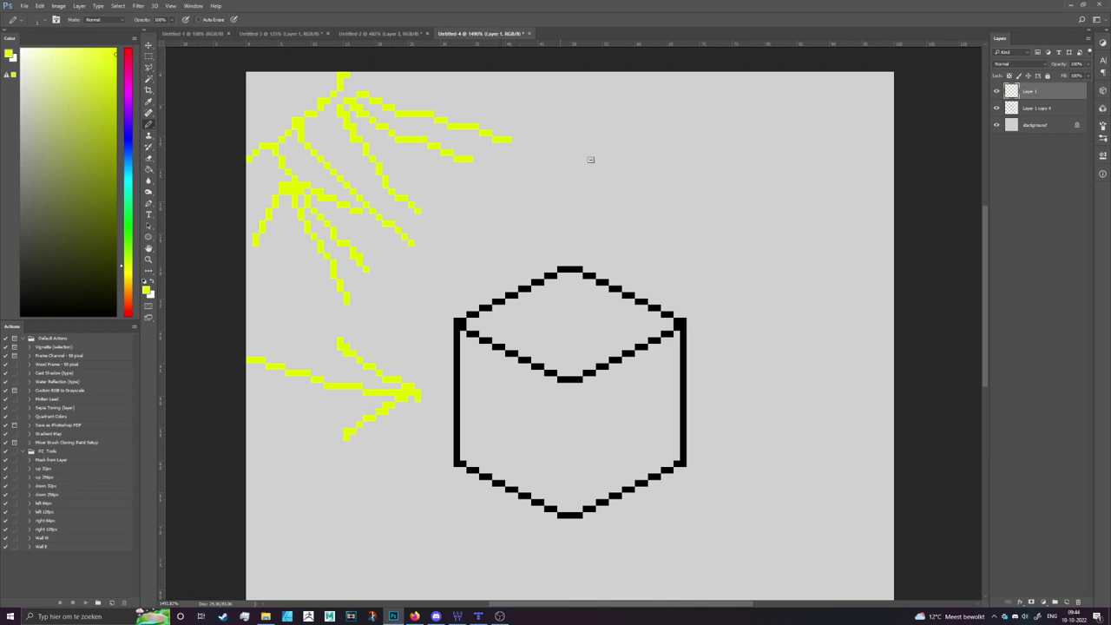
- Number the cube's top, left and right faces 1, 2 and 3 in yellow, with arrows from the sun to the top and left faces
left_click_drag(538, 340, 615, 340)
mouse_move(576, 293)
left_mouse_down()
mouse_move(576, 340)
mouse_move(582, 283)
left_mouse_up()
mouse_move(370, 76)
left_mouse_down()
mouse_move(512, 266)
mouse_move(386, 237)
left_mouse_up()
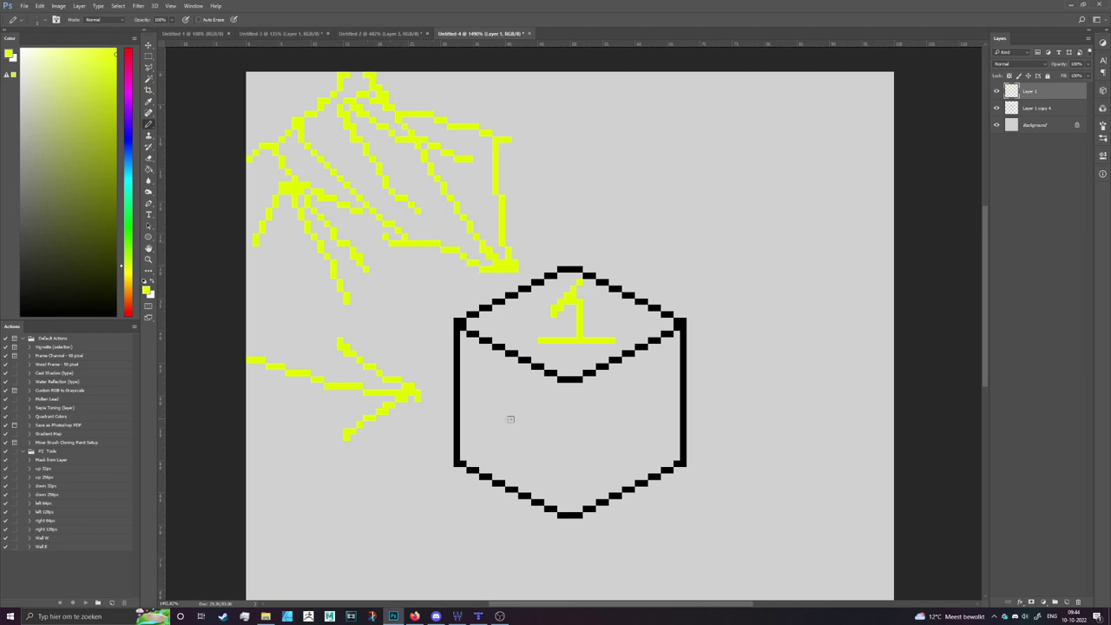
mouse_move(488, 395)
left_mouse_down()
mouse_move(522, 397)
mouse_move(472, 450)
mouse_move(535, 467)
left_mouse_up()
mouse_move(301, 211)
left_mouse_down()
mouse_move(380, 334)
mouse_move(496, 419)
left_mouse_up()
mouse_move(496, 419)
left_mouse_down()
mouse_move(435, 333)
mouse_move(498, 411)
mouse_move(422, 415)
left_mouse_up()
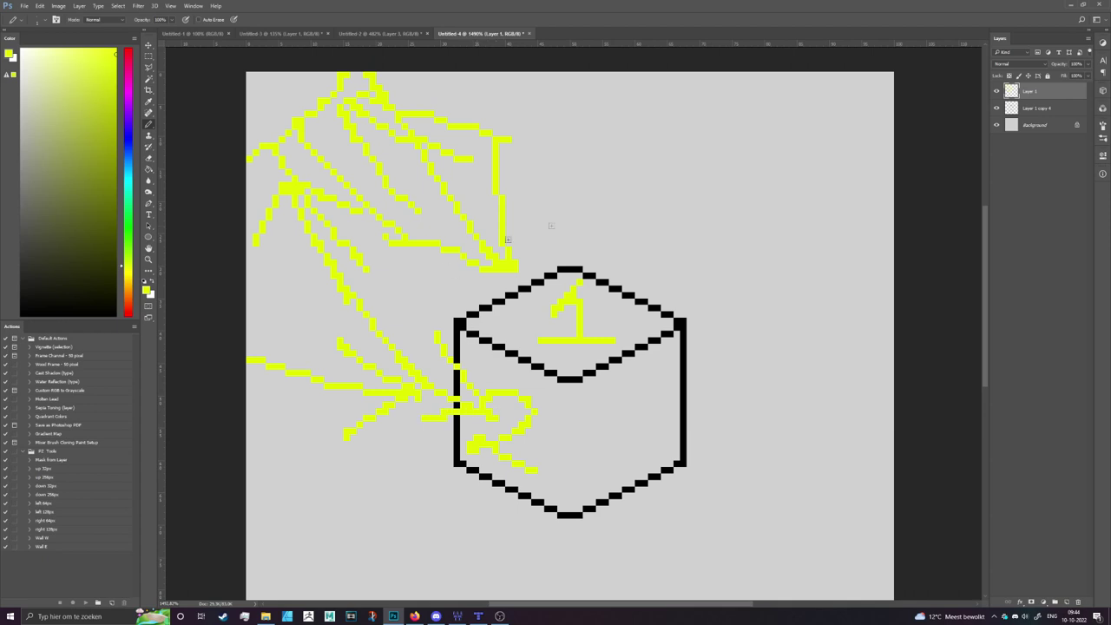
mouse_move(599, 404)
left_mouse_down()
mouse_move(655, 396)
mouse_move(625, 417)
mouse_move(617, 457)
left_mouse_up()
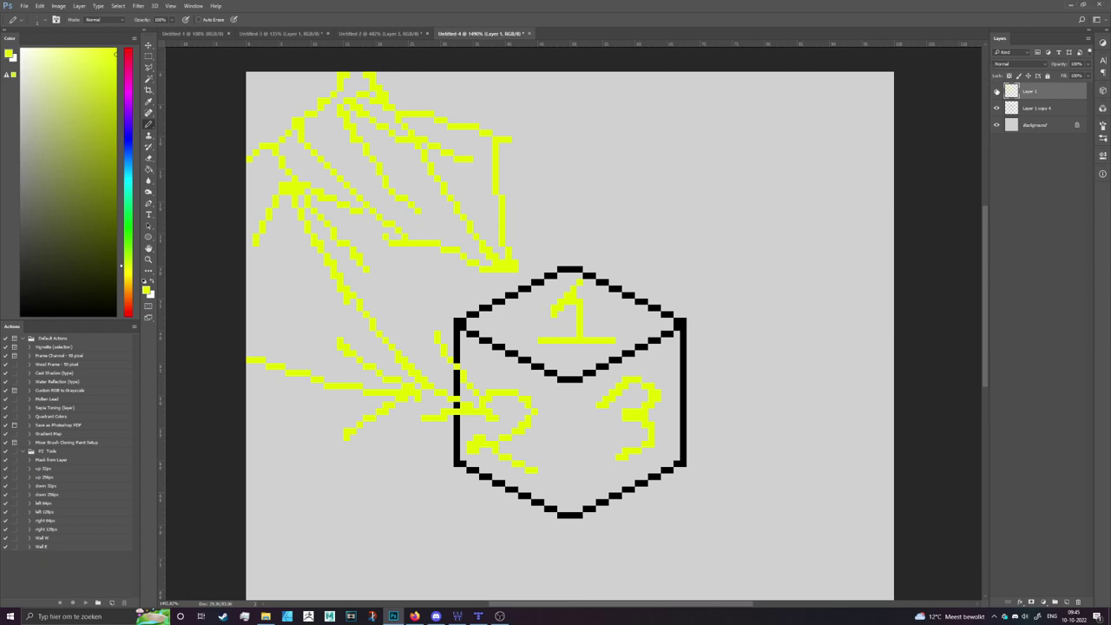
- Hide the yellow sketch layer, make the cube outline layer active and set up the Paint Bucket with a mid-gray
left_click(995, 90)
left_click(1042, 108)
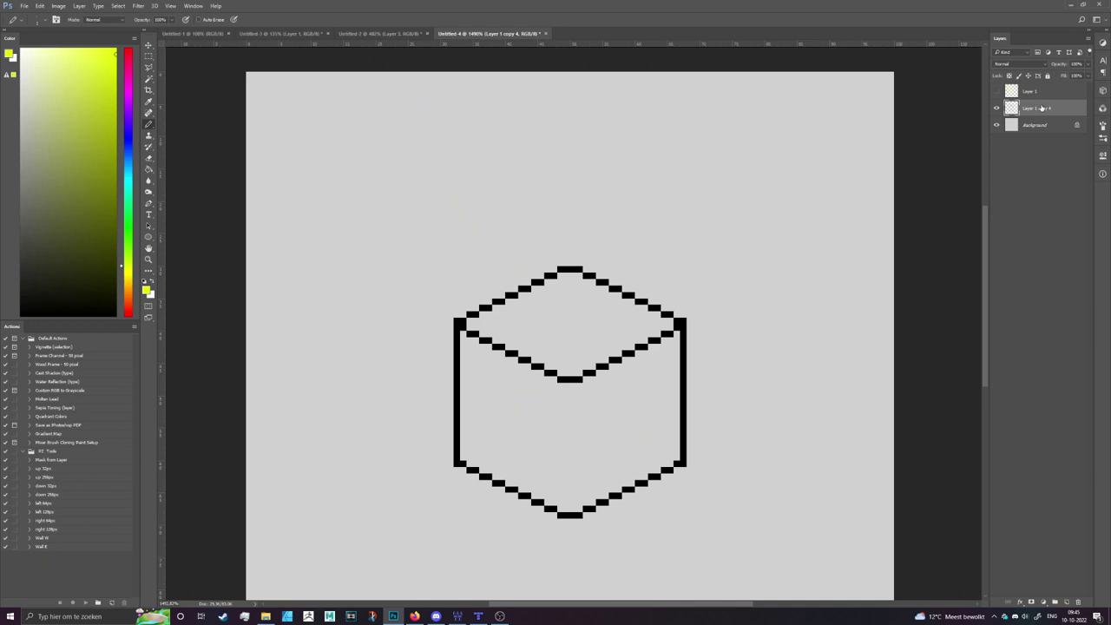
key("g")
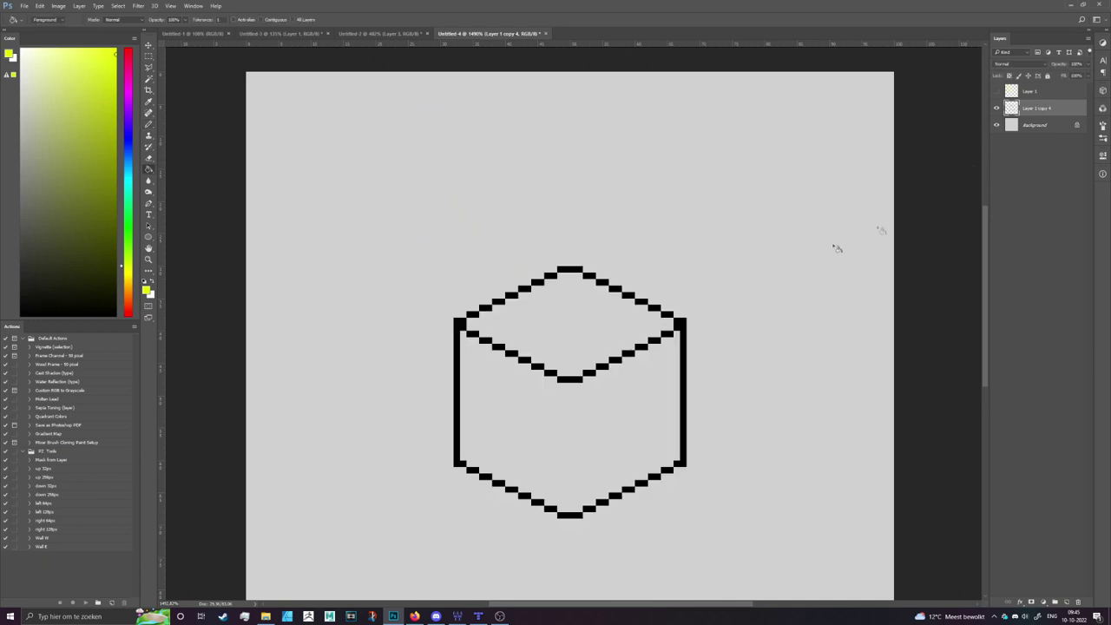
scroll(749, 372, "up", 2)
scroll(409, 240, "up", 1)
key("x")
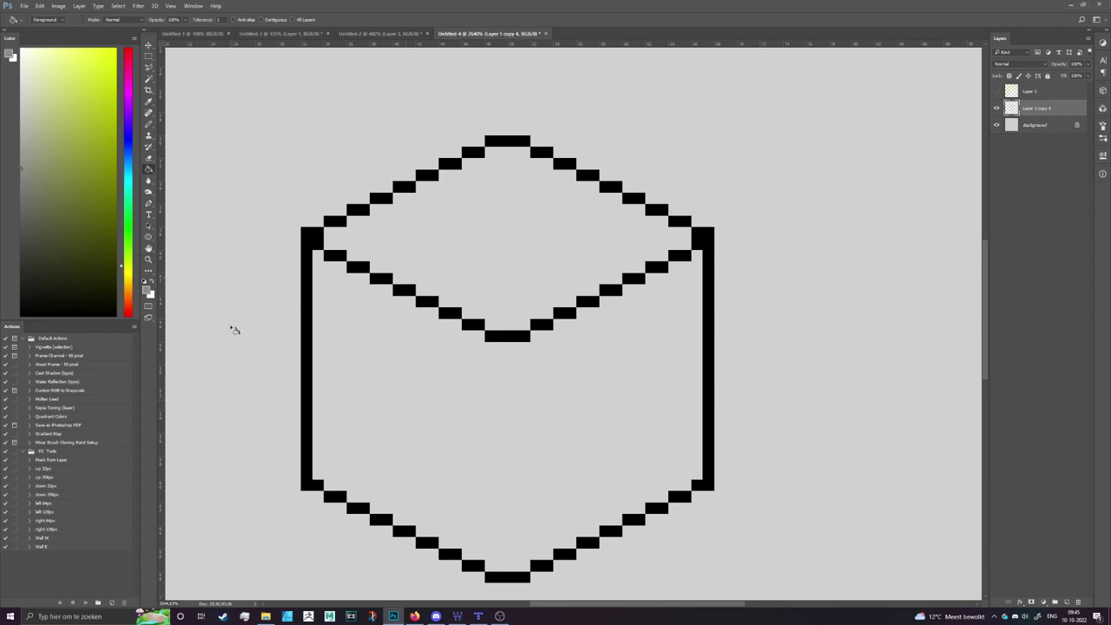
- Try filling the cube's side area with mid-gray, first without and once with Contiguous enabled, undoing each fill
left_click(474, 455)
key("ctrl+z")
left_click(261, 19)
left_click(385, 271)
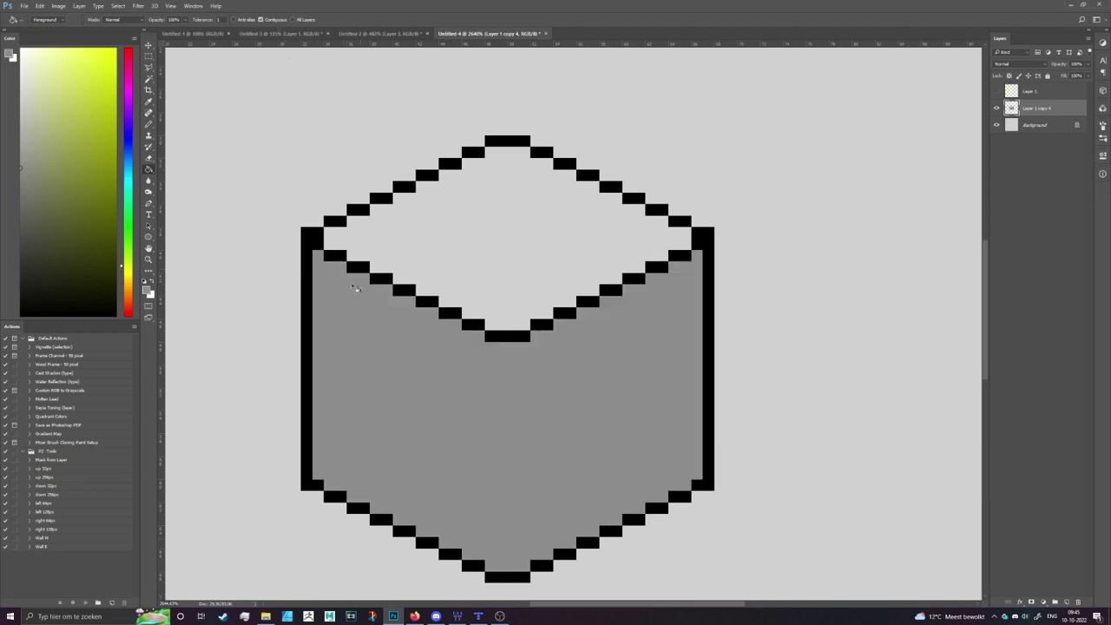
scroll(532, 310, "down", 2)
scroll(459, 193, "down", 2)
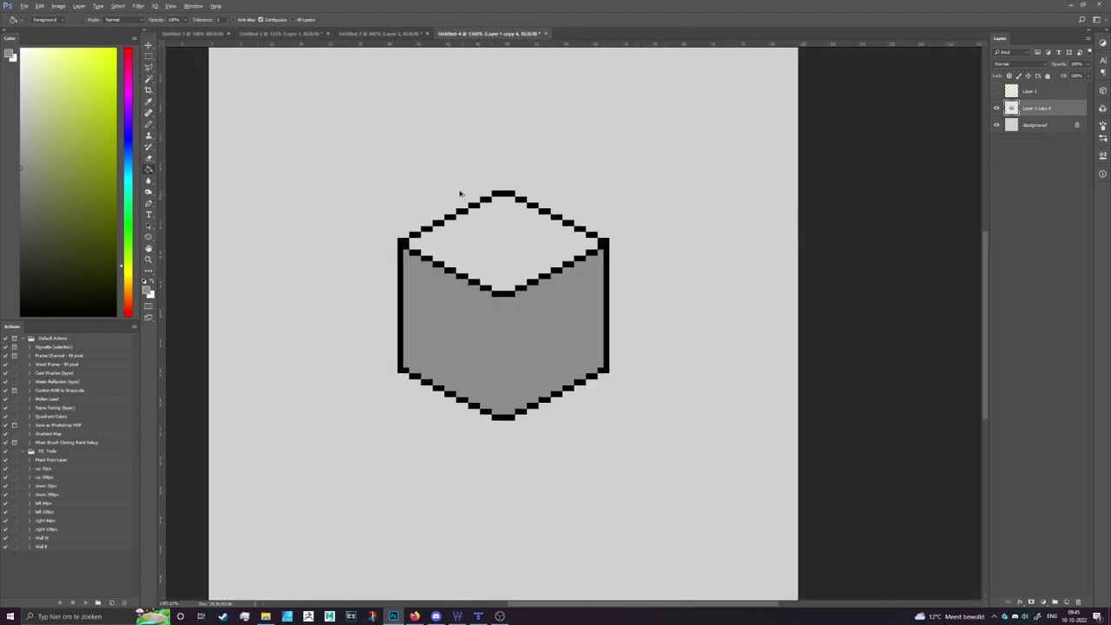
key("ctrl+z")
- Disable Contiguous for the Paint Bucket, try the gray fill inside the cube's side area again and undo it
scroll(539, 223, "up", 1)
scroll(550, 240, "up", 1)
scroll(587, 258, "down", 2)
left_click(276, 19)
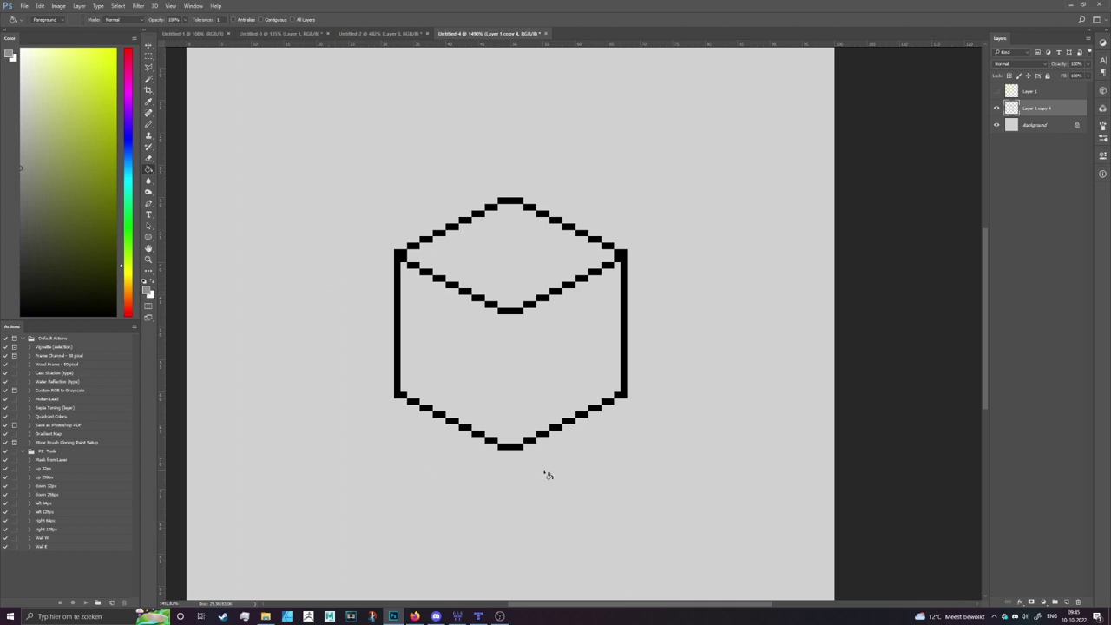
left_click(576, 361)
key("ctrl+z")
- Fill the cube's whole side area with mid-gray using the Paint Bucket with Contiguous enabled
key("w")
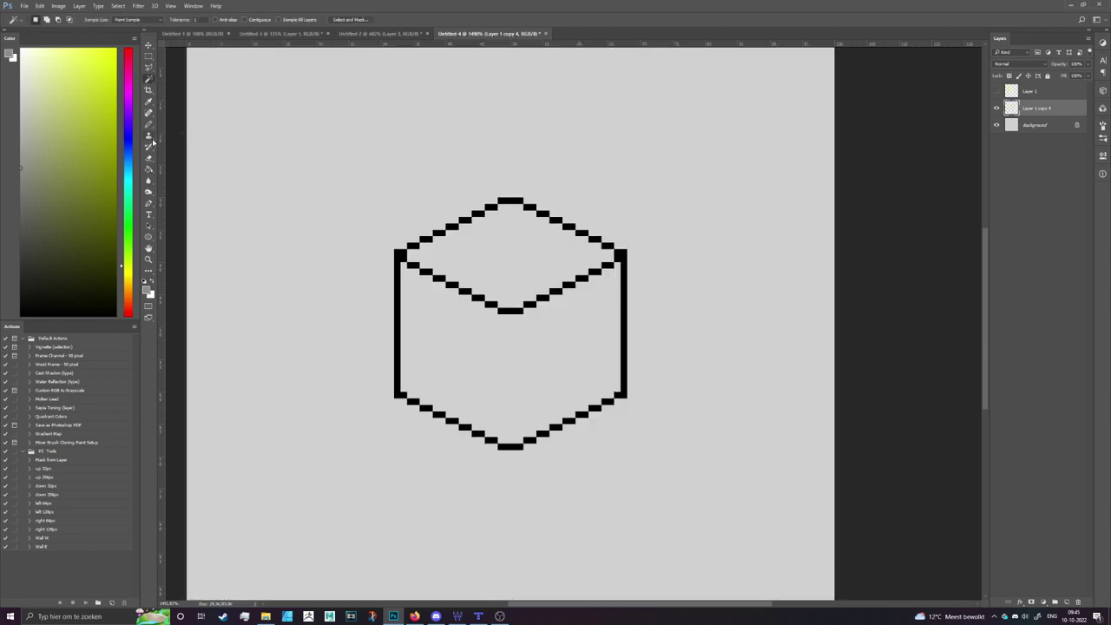
left_click(148, 169)
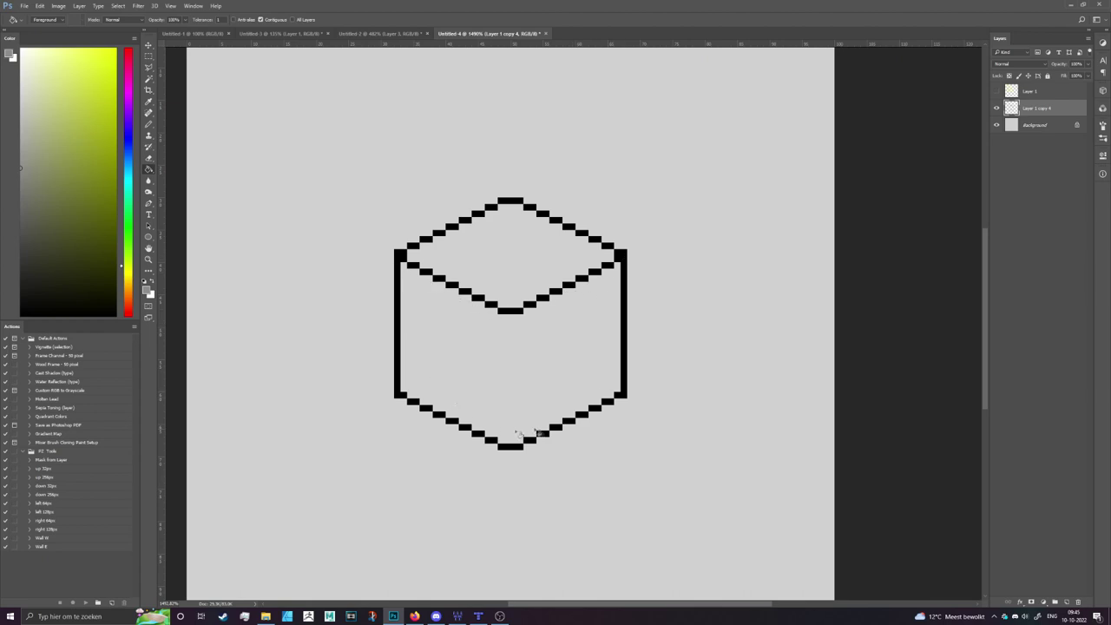
left_click(599, 349)
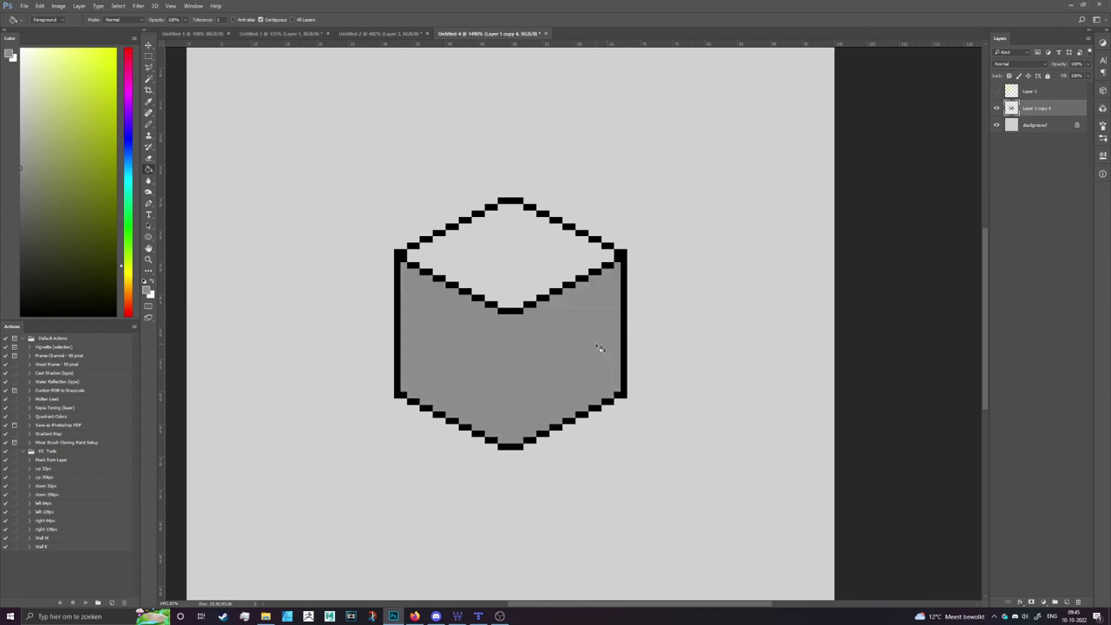
- Fill the cube's top face with a light gray
scroll(583, 206, "up", 3)
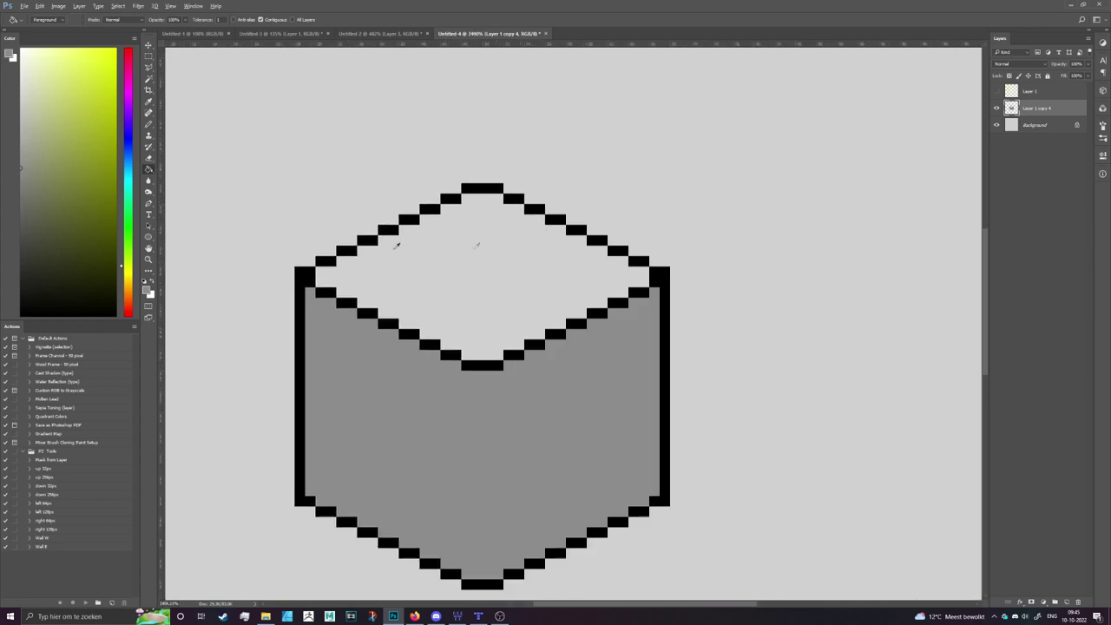
left_click(20, 110)
left_click(562, 268)
- Draw a dark gray vertical pencil line down the cube's front edge and fill the right face with the same dark gray
scroll(565, 269, "down", 2)
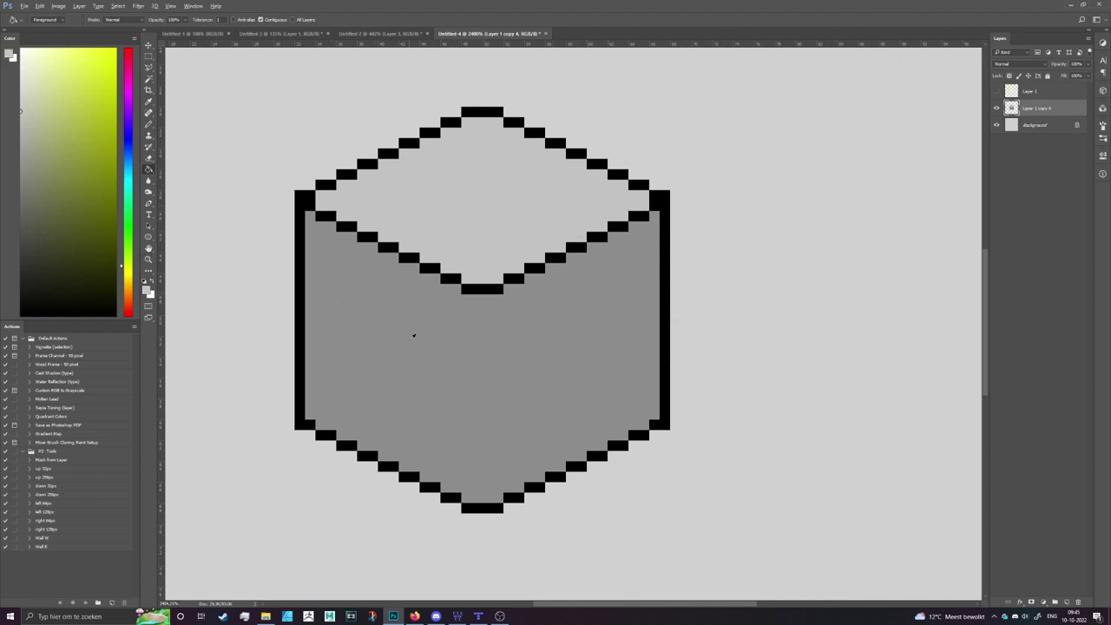
key("x")
left_click(21, 227)
key("b")
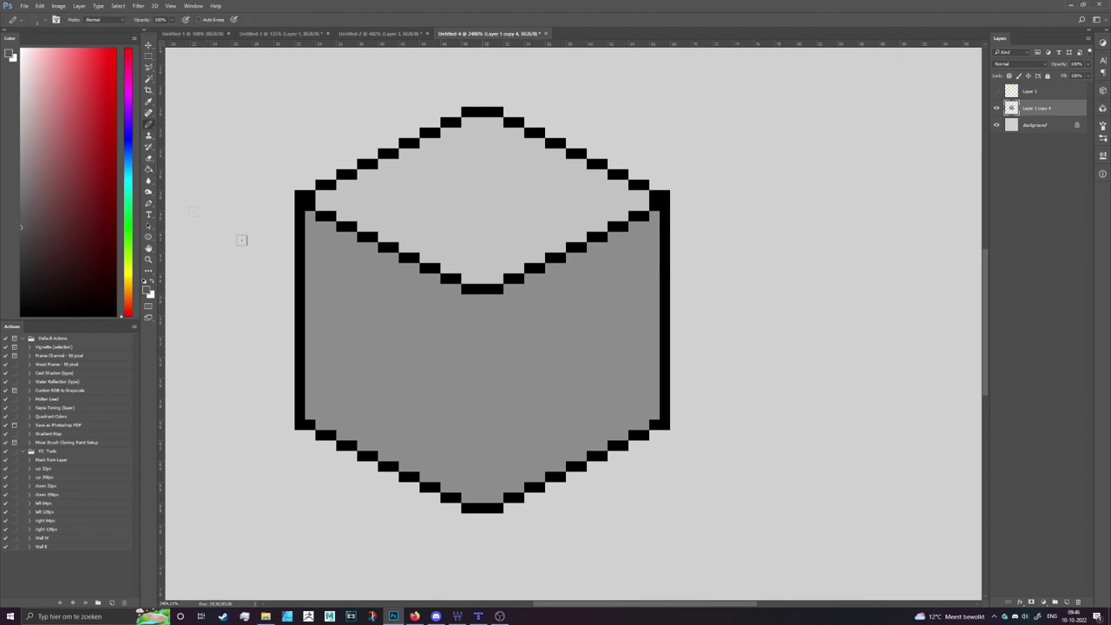
left_click_drag(490, 297, 522, 476)
key("g")
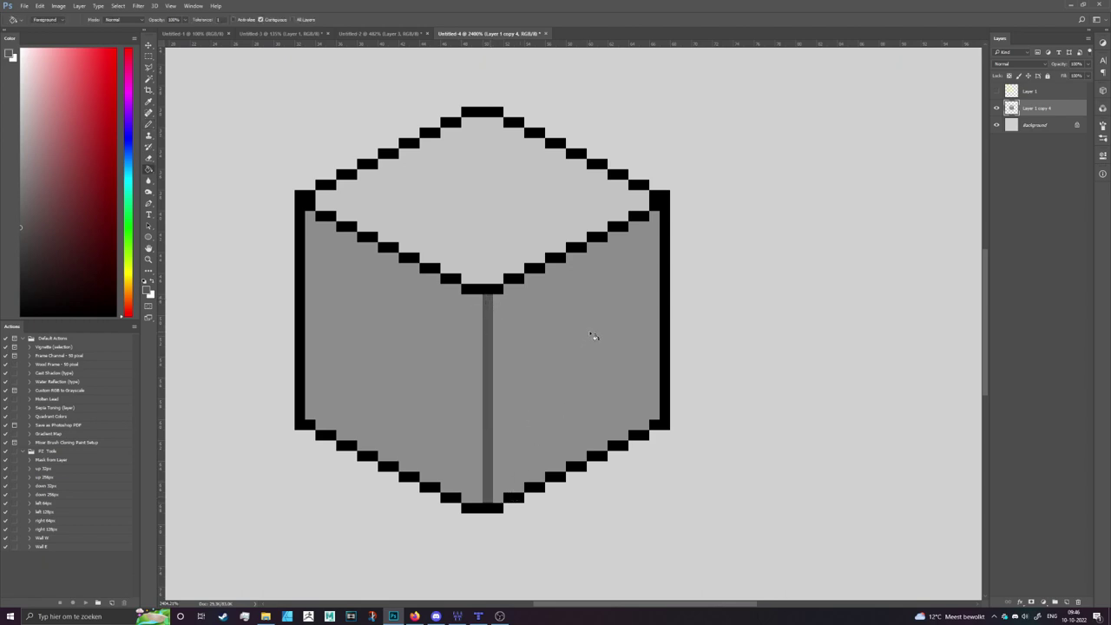
left_click(592, 336)
scroll(555, 442, "down", 3)
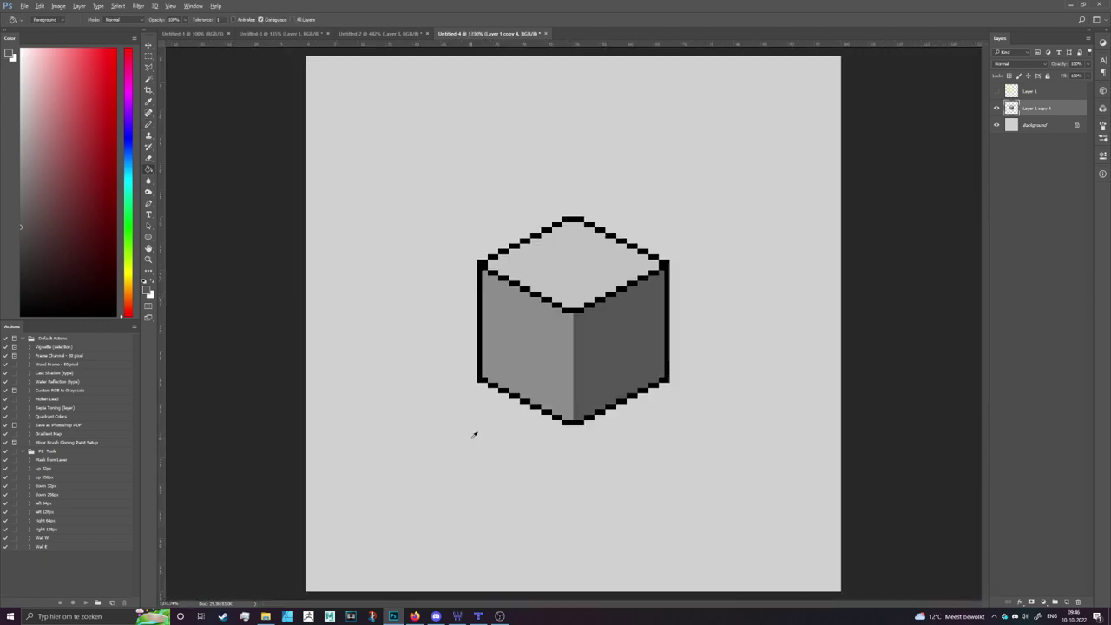
scroll(630, 411, "up", 3)
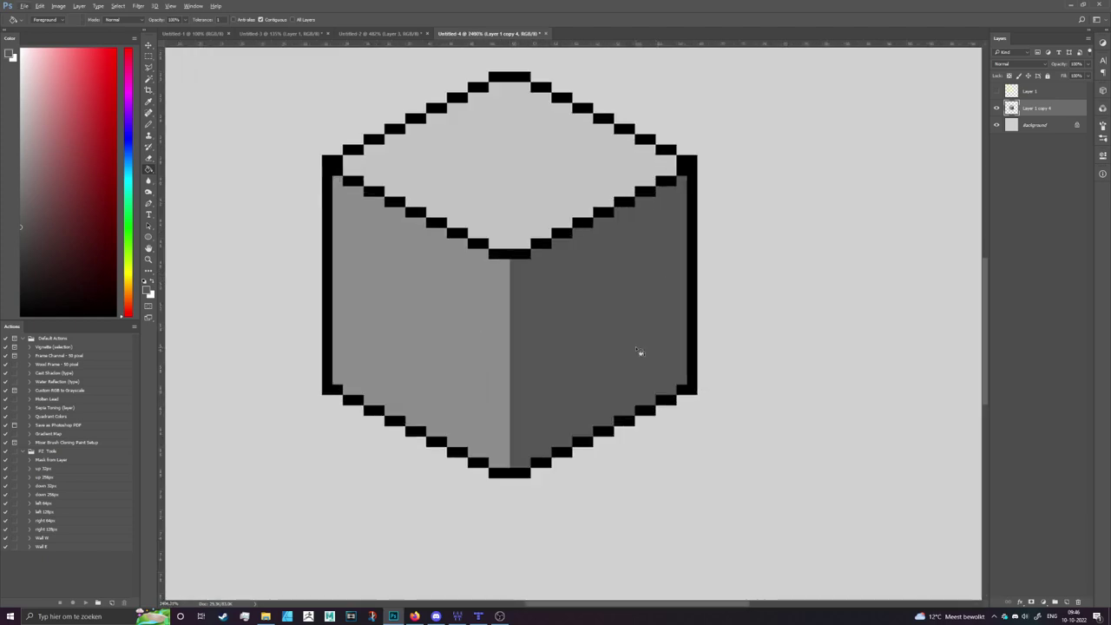
scroll(640, 351, "down", 3)
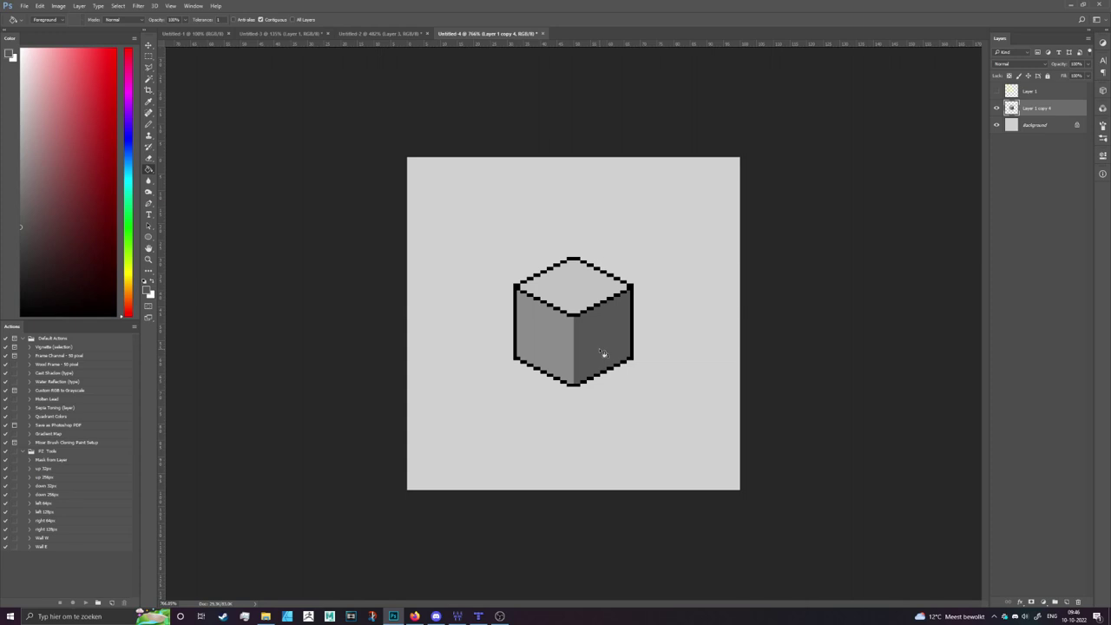
- Try shifting the cube's vertical side outlines one pixel inward by drawing black inner columns and erasing the outer ones
scroll(603, 353, "up", 5)
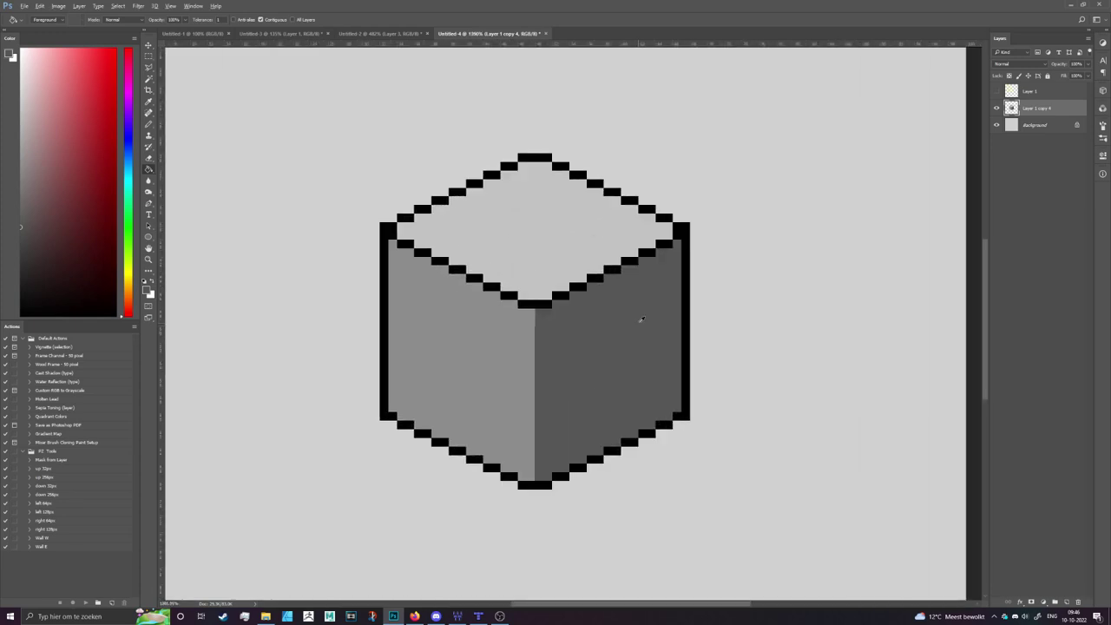
key("b")
key("x")
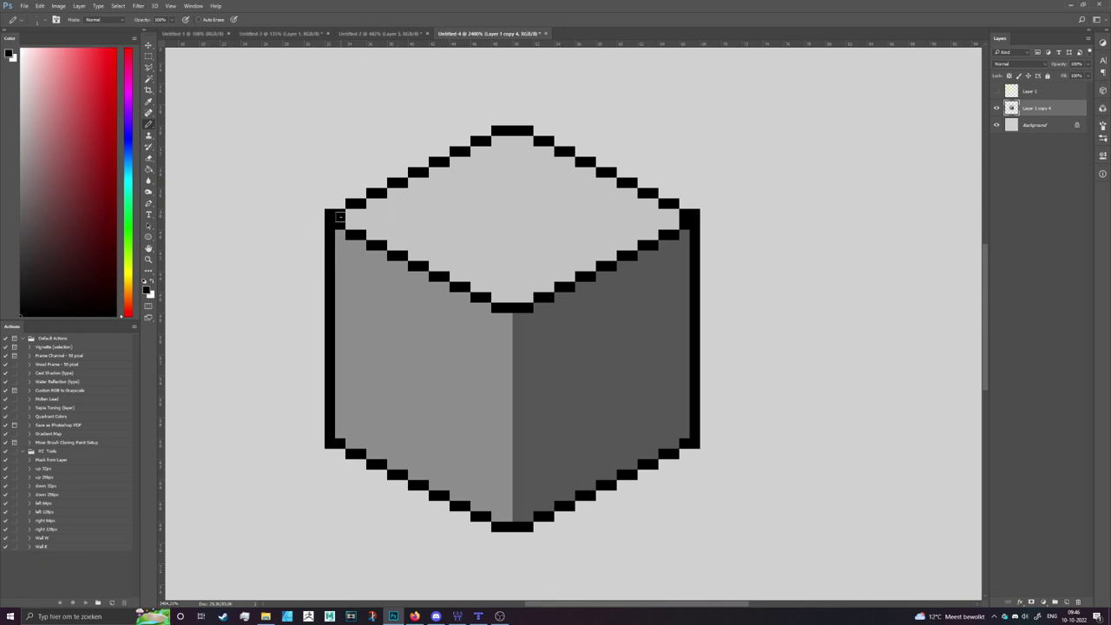
left_click_drag(340, 217, 341, 441)
mouse_move(684, 224)
left_mouse_down()
mouse_move(684, 439)
mouse_move(699, 208)
left_mouse_up()
key("e")
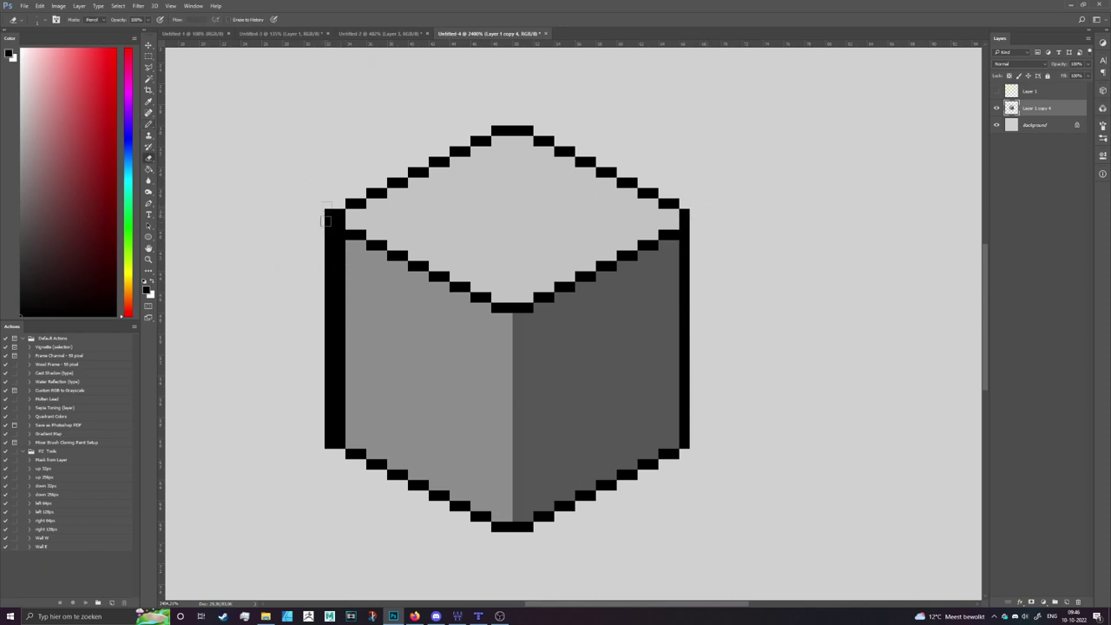
left_click_drag(327, 214, 327, 520)
- Step back and forth through the history to undo the changes to the cube's side outlines, and return to the Pencil
key("ctrl+alt+z")
key("ctrl+alt+z")
key("ctrl+alt+z")
key("ctrl+alt+z")
key("ctrl+alt+z")
key("ctrl+alt+z")
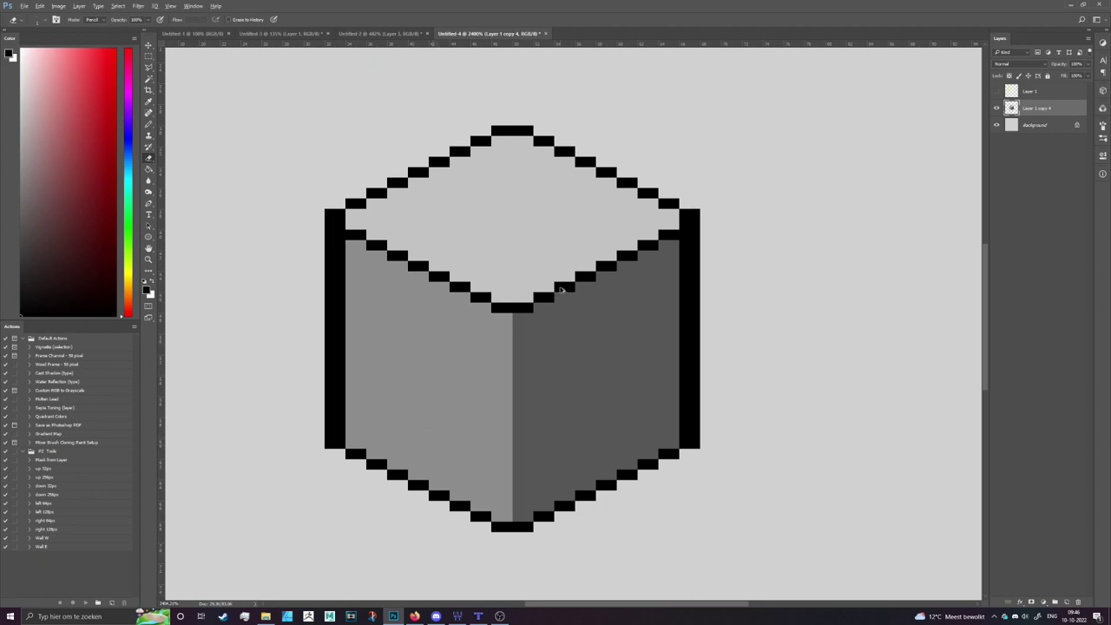
key("ctrl+shift+z")
key("ctrl+shift+z")
key("ctrl+shift+z")
key("ctrl+shift+z")
key("ctrl+alt+z")
key("ctrl+alt+z")
key("b")
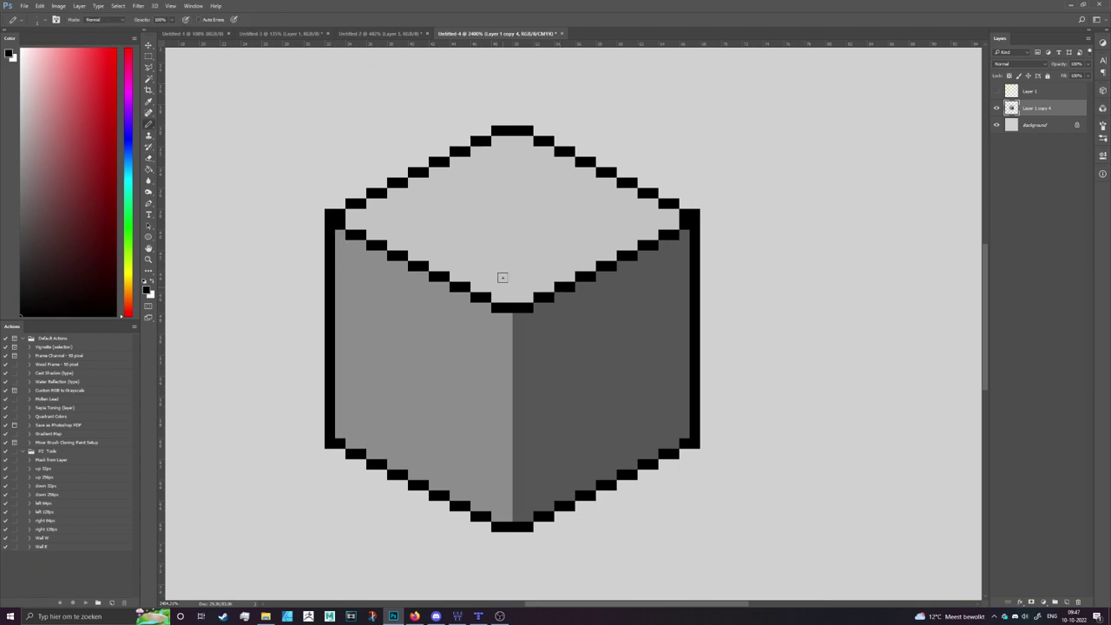
scroll(744, 234, "down", 8)
scroll(728, 237, "up", 1)
scroll(587, 268, "up", 6)
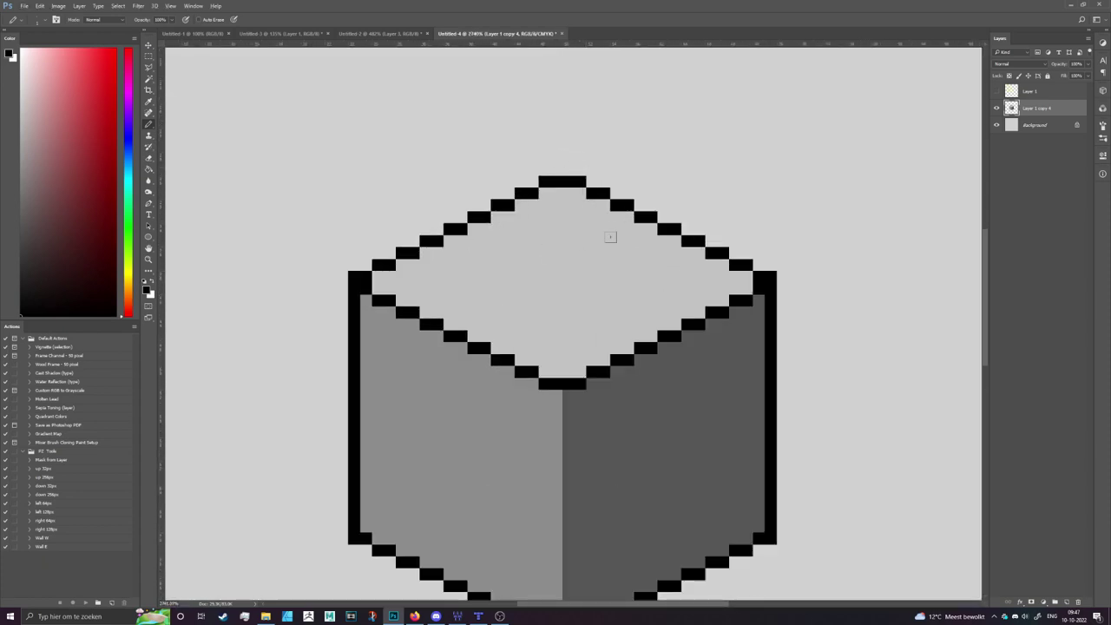
scroll(585, 251, "down", 2)
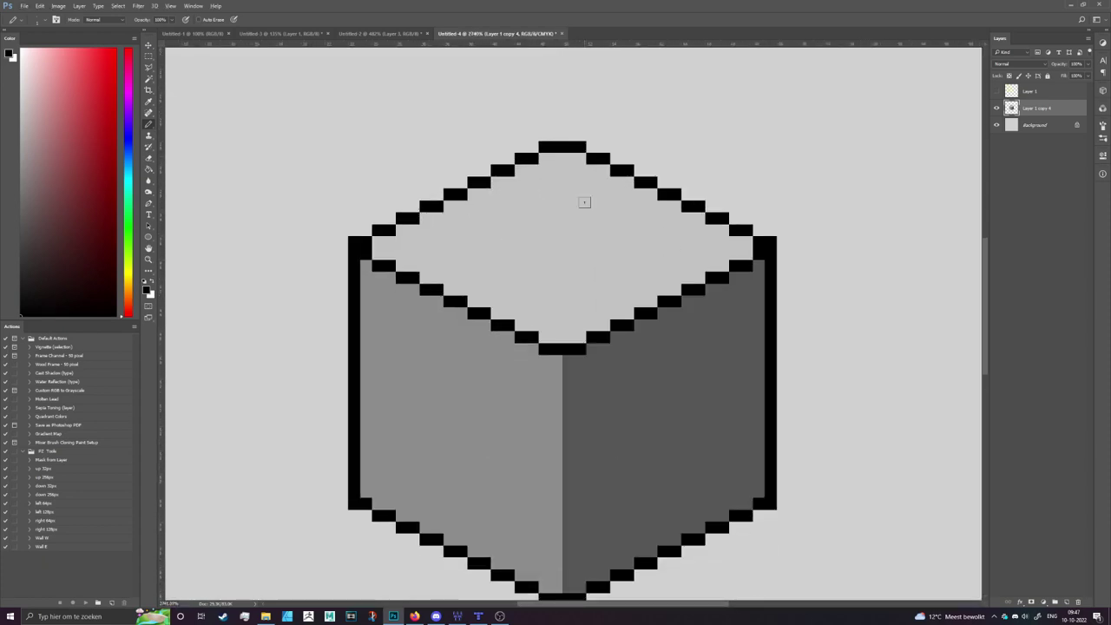
scroll(584, 201, "down", 2)
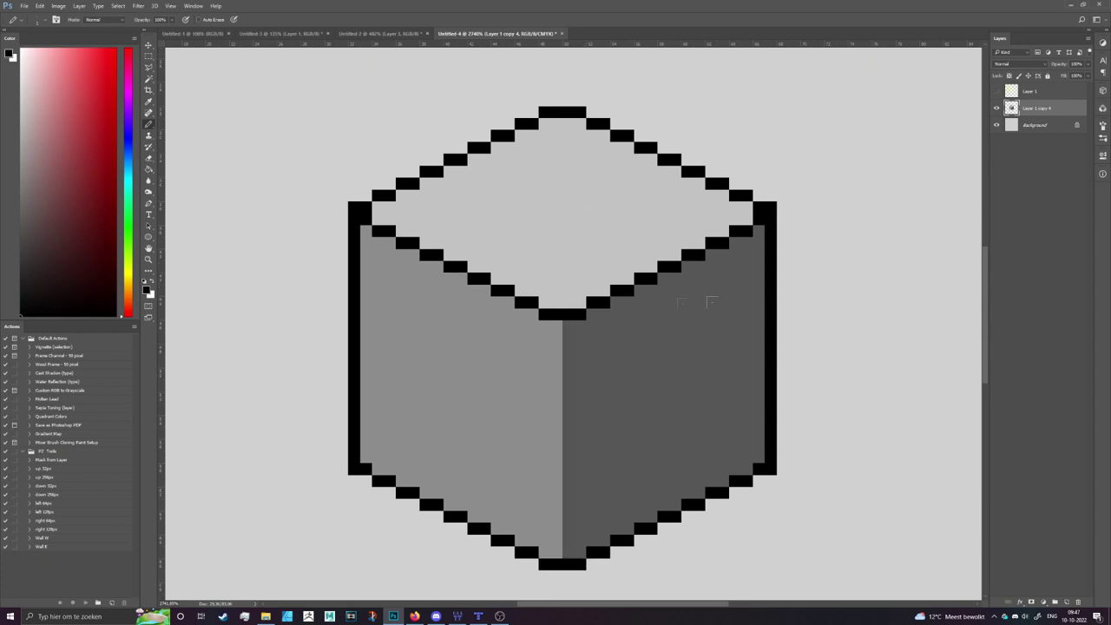
scroll(564, 324, "down", 2)
scroll(533, 293, "down", 1)
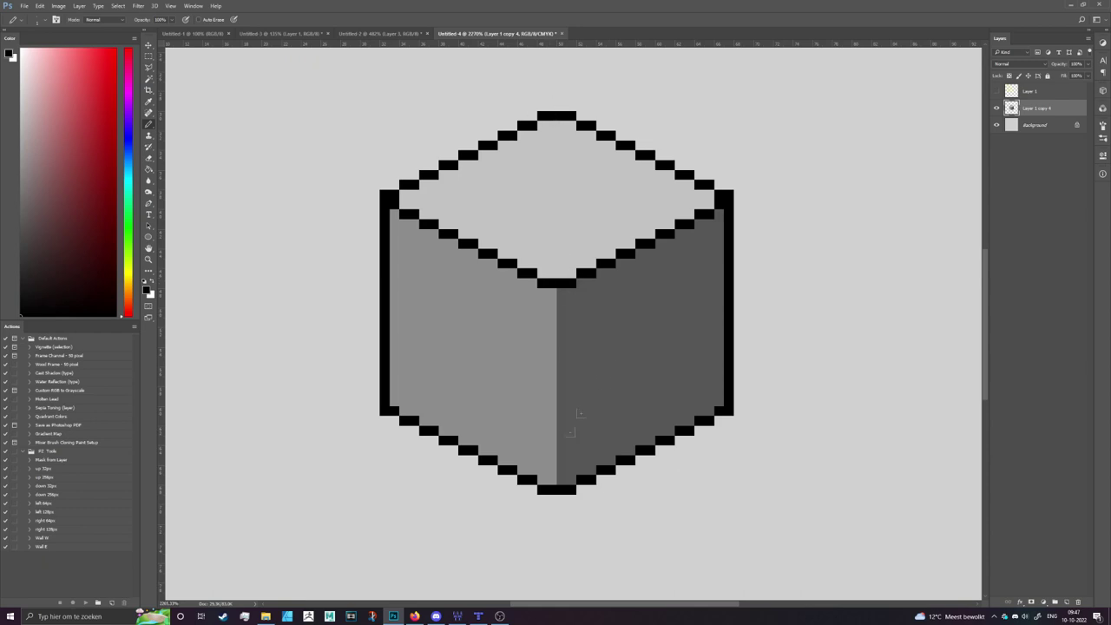
mouse_move(499, 351)
left_mouse_down()
mouse_move(582, 406)
mouse_move(675, 312)
left_mouse_up()
key("ctrl+z")
- Try shifting the left half of the cube one pixel toward the centre using a rectangular selection, and deselect it
left_click(149, 56)
mouse_move(321, 91)
left_mouse_down()
mouse_move(562, 479)
mouse_move(538, 501)
left_mouse_up()
left_click(148, 44)
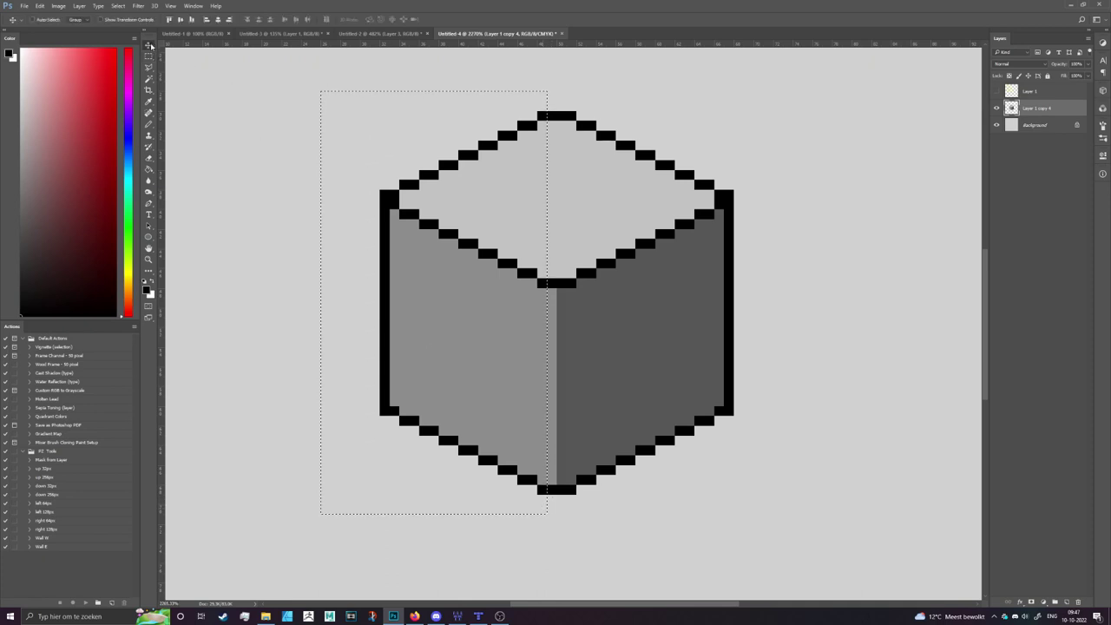
key("Right")
key("ctrl+d")
- Try shifting the right half of the cube one pixel toward the centre, deselect it and return to the Pencil
left_click(148, 56)
left_click_drag(853, 90, 566, 514)
left_click(149, 44)
key("Left")
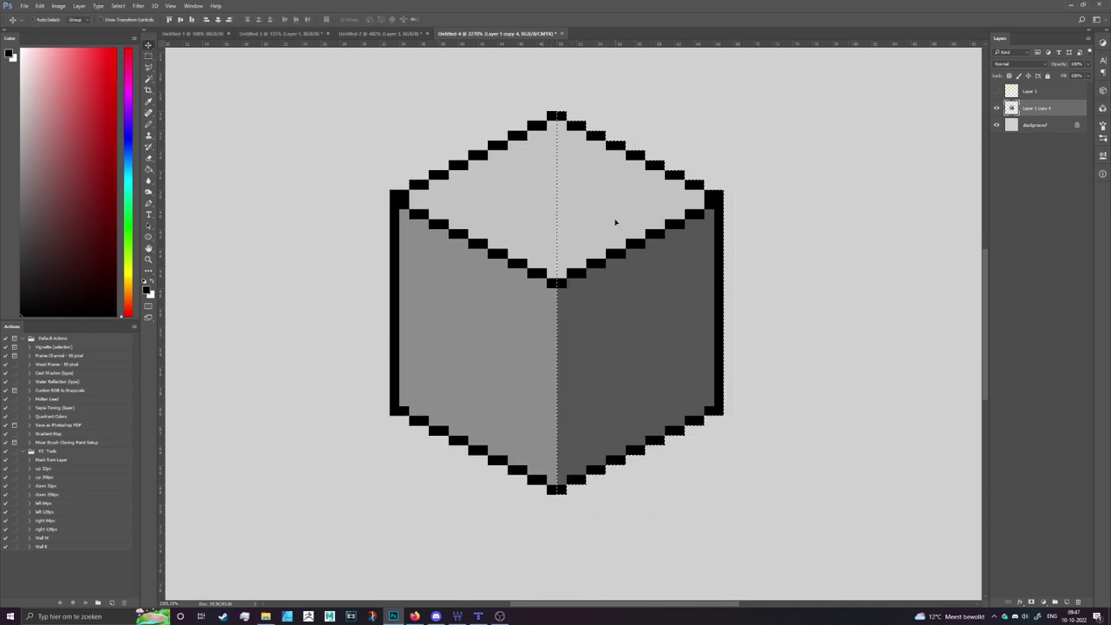
key("ctrl+d")
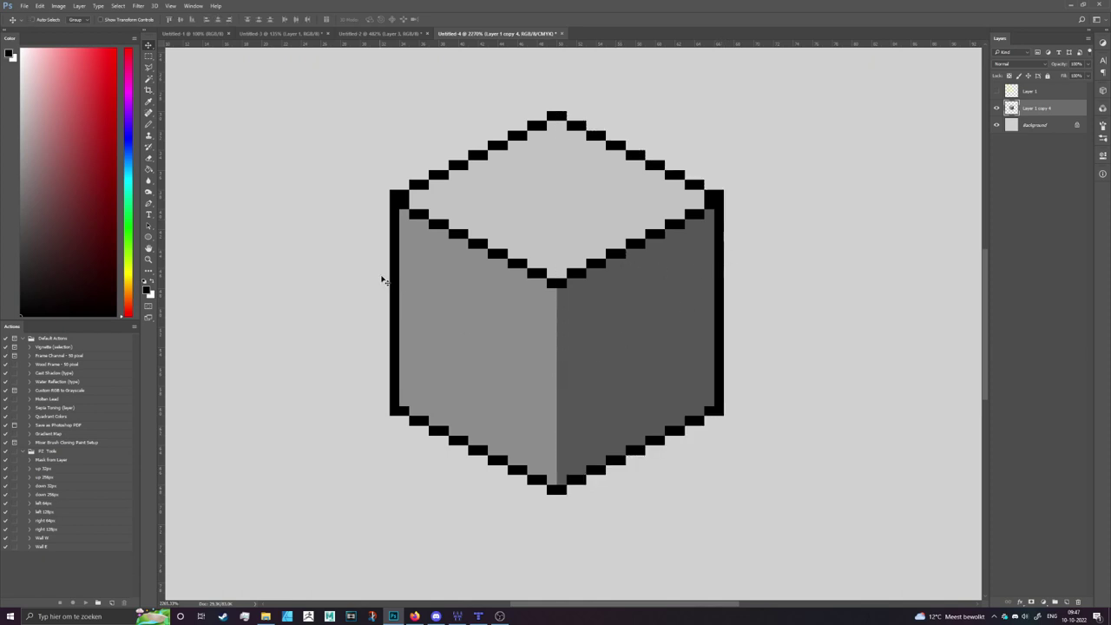
scroll(576, 363, "up", 2)
key("b")
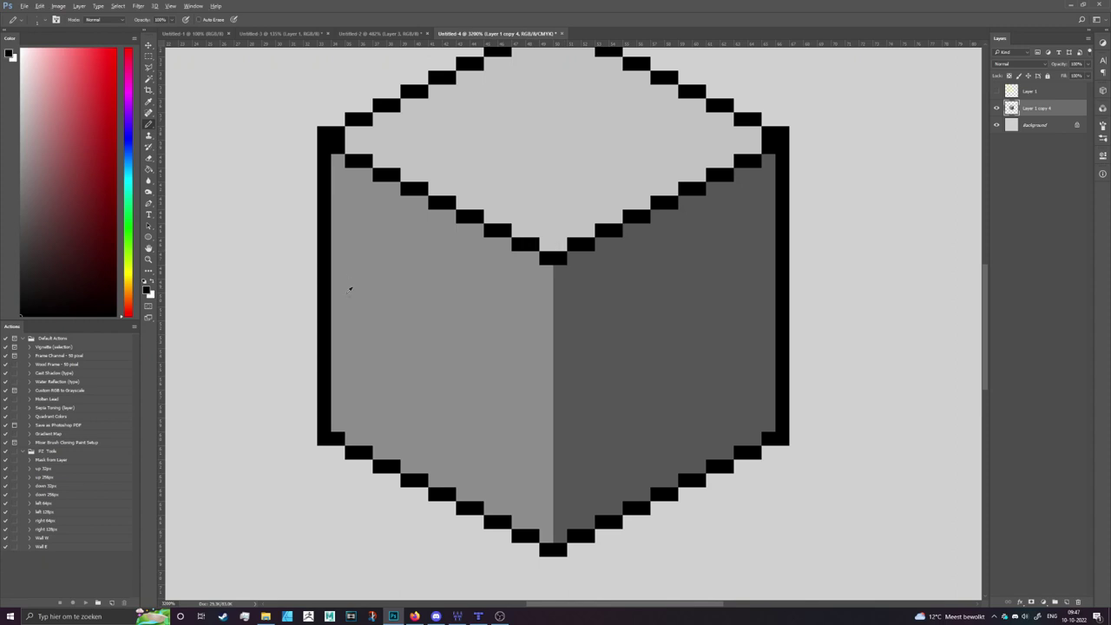
- Undo the shifts of both cube halves and clear the restored selection
scroll(350, 295, "down", 2)
key("F2")
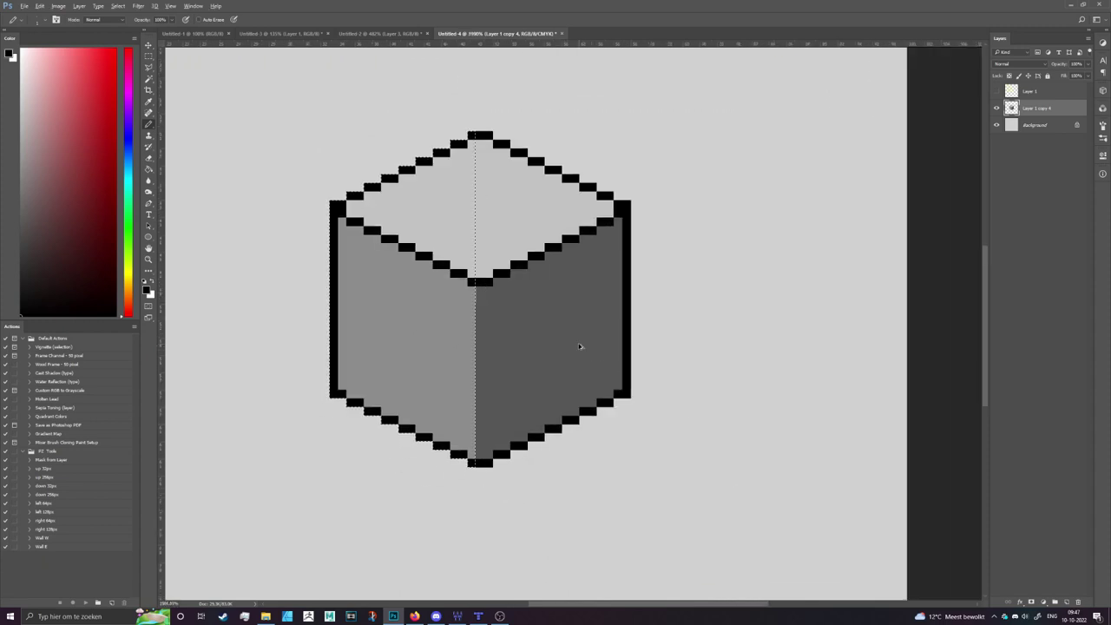
key("F3")
scroll(473, 308, "up", 1)
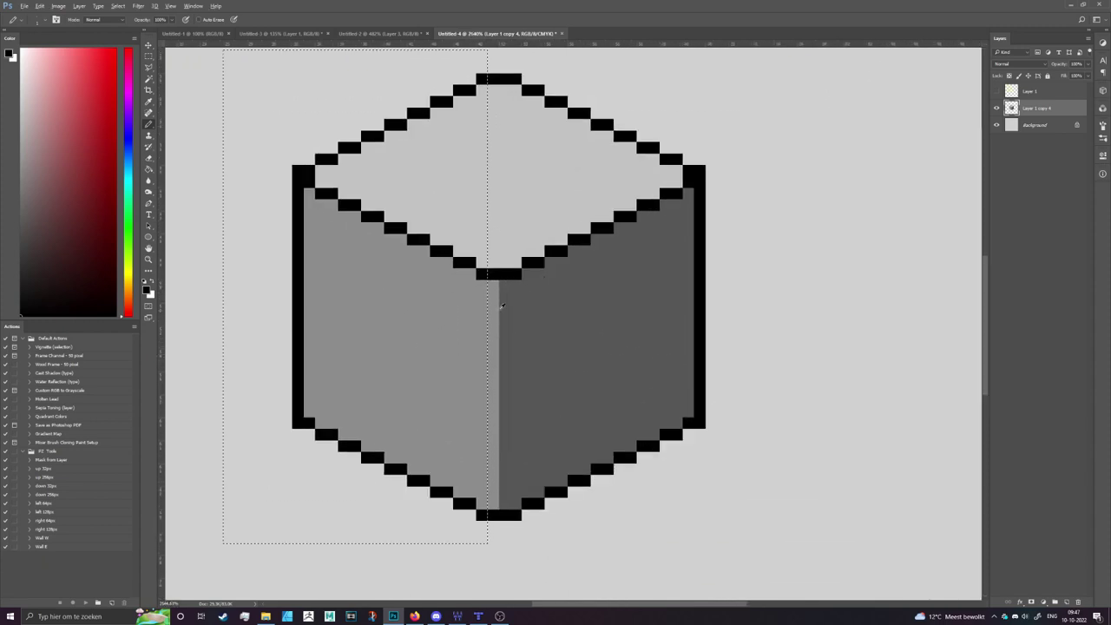
scroll(502, 305, "up", 1)
key("ctrl+d")
scroll(502, 305, "down", 2)
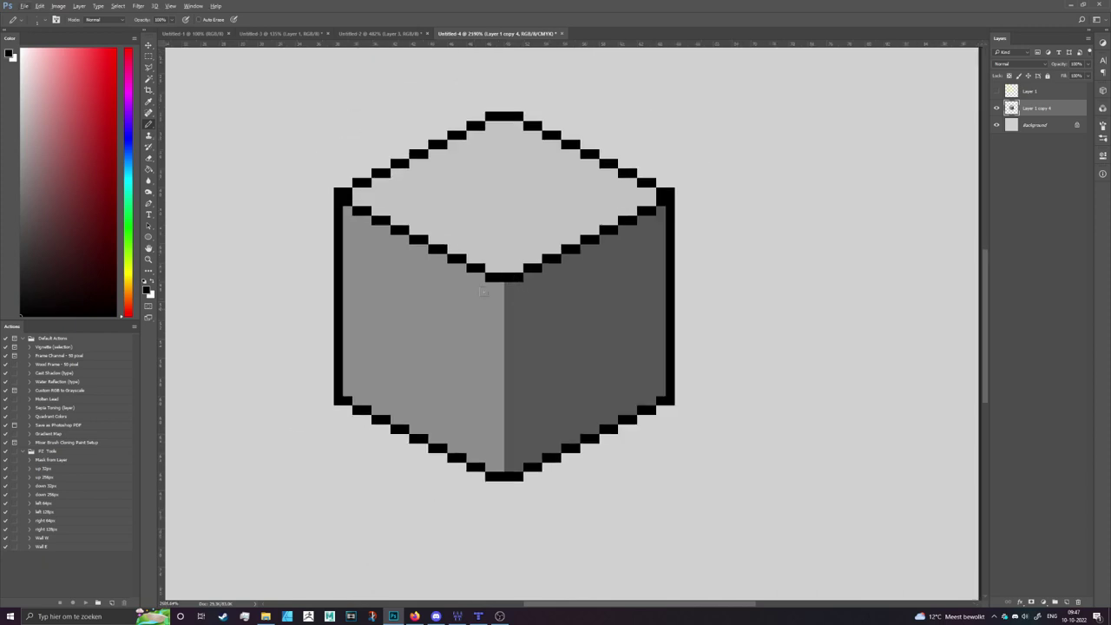
left_click_drag(467, 333, 560, 310)
key("ctrl+z")
mouse_move(628, 343)
left_mouse_down()
mouse_move(734, 331)
mouse_move(764, 278)
mouse_move(677, 285)
mouse_move(714, 301)
mouse_move(651, 291)
left_mouse_up()
key("ctrl+z")
key("ctrl+z")
- Erase the black vertical outlines on both outer sides of the cube and return to the Pencil
key("e")
left_click_drag(669, 188, 666, 431)
left_click_drag(330, 183, 339, 395)
key("b")
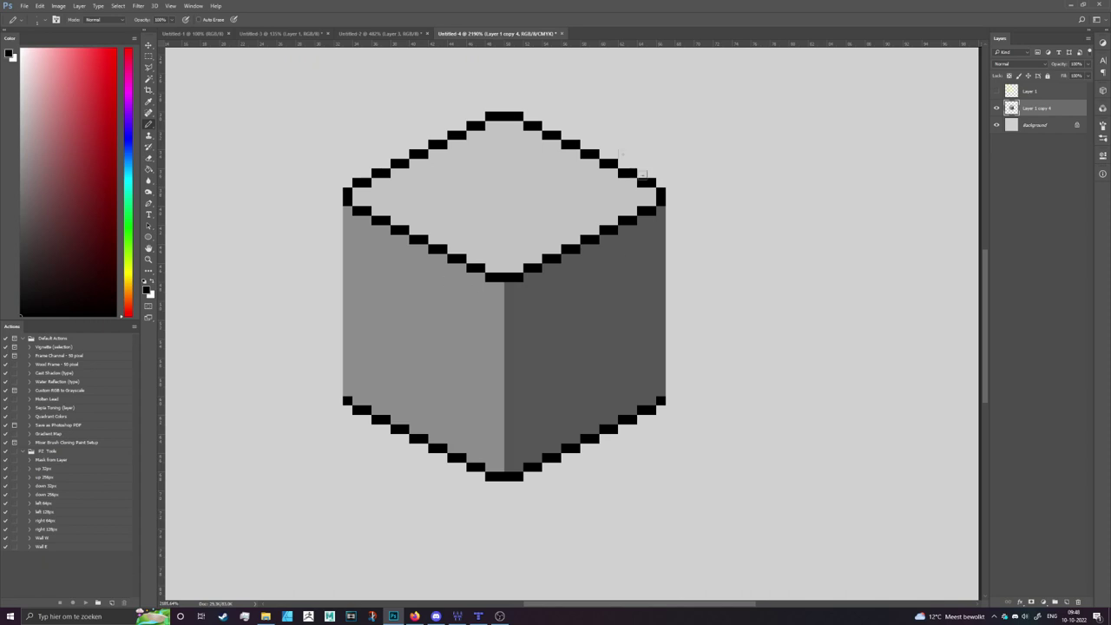
scroll(486, 374, "down", 3)
scroll(620, 341, "up", 4)
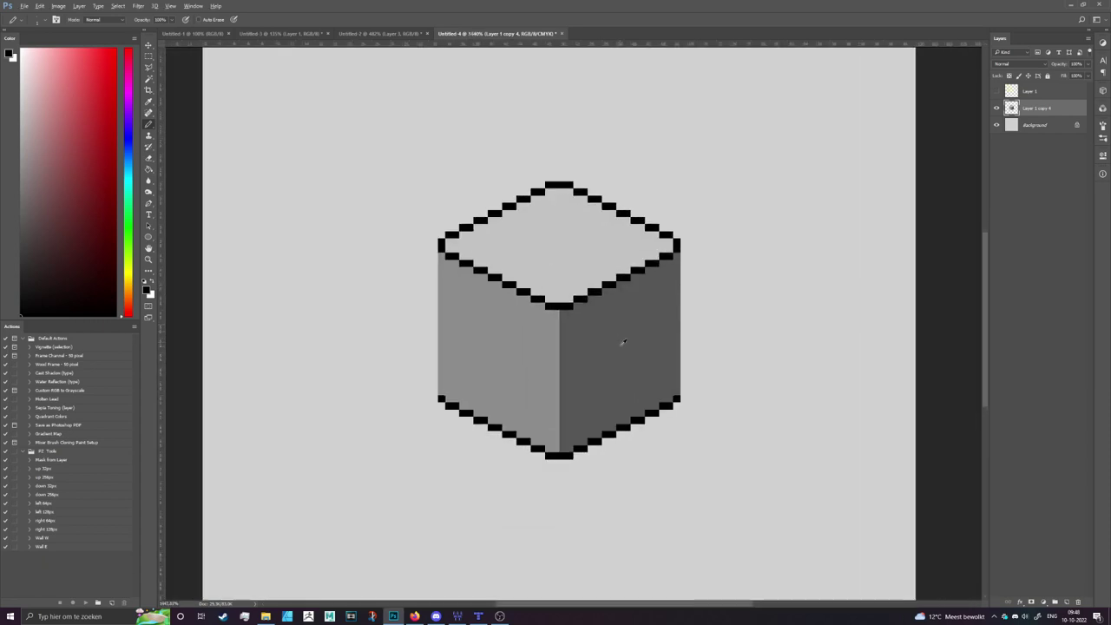
scroll(431, 237, "up", 2)
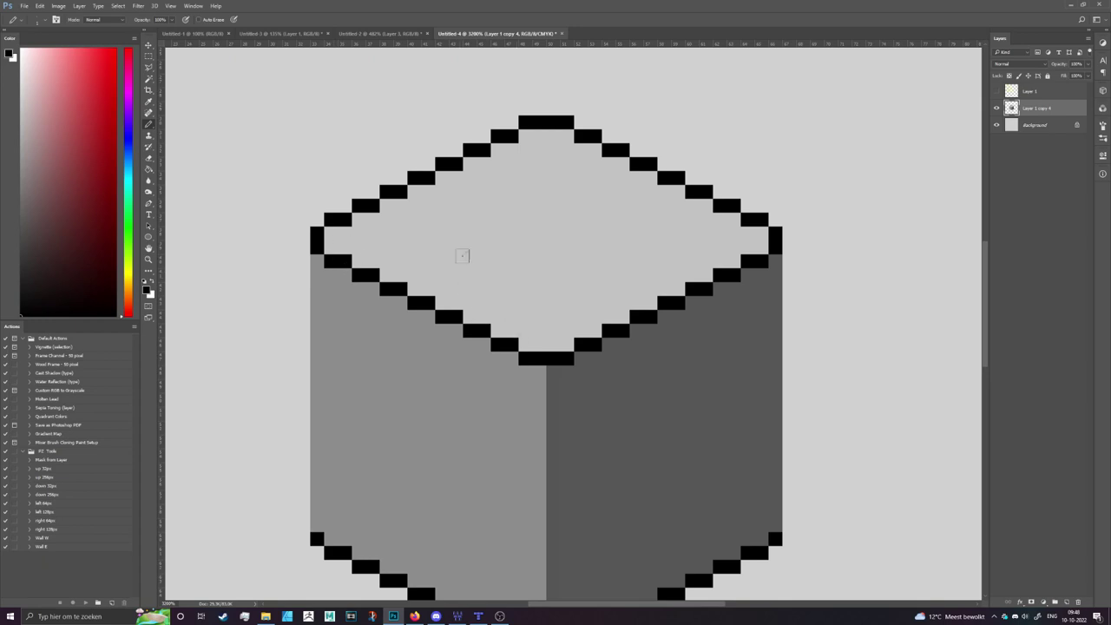
- Show Layer 1 to check the light rays and face numbers over the cube, and hide it again
left_click(998, 91)
scroll(779, 252, "down", 2)
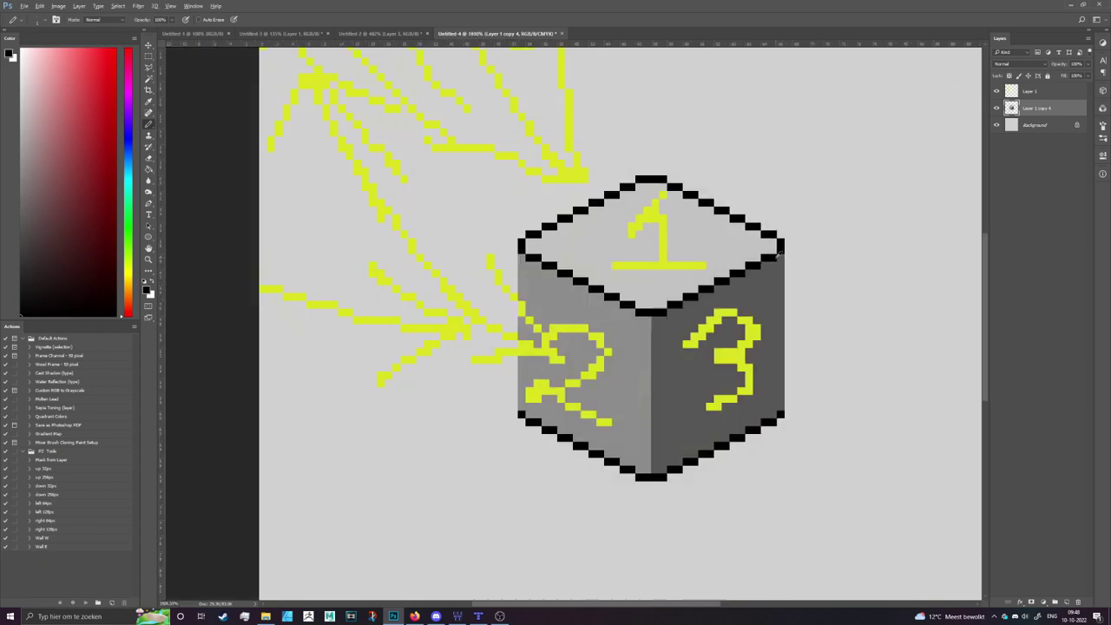
left_click(997, 91)
scroll(650, 223, "up", 3)
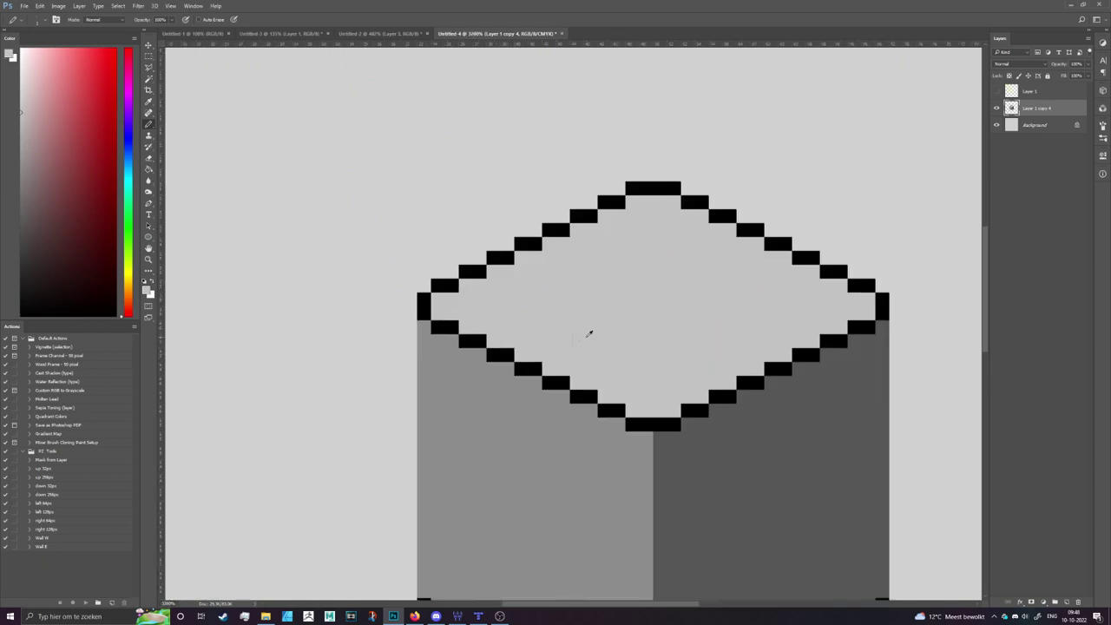
- Compare the grays of the top and left faces with the eyedropper to choose an in-between gray
scroll(587, 330, "down", 2)
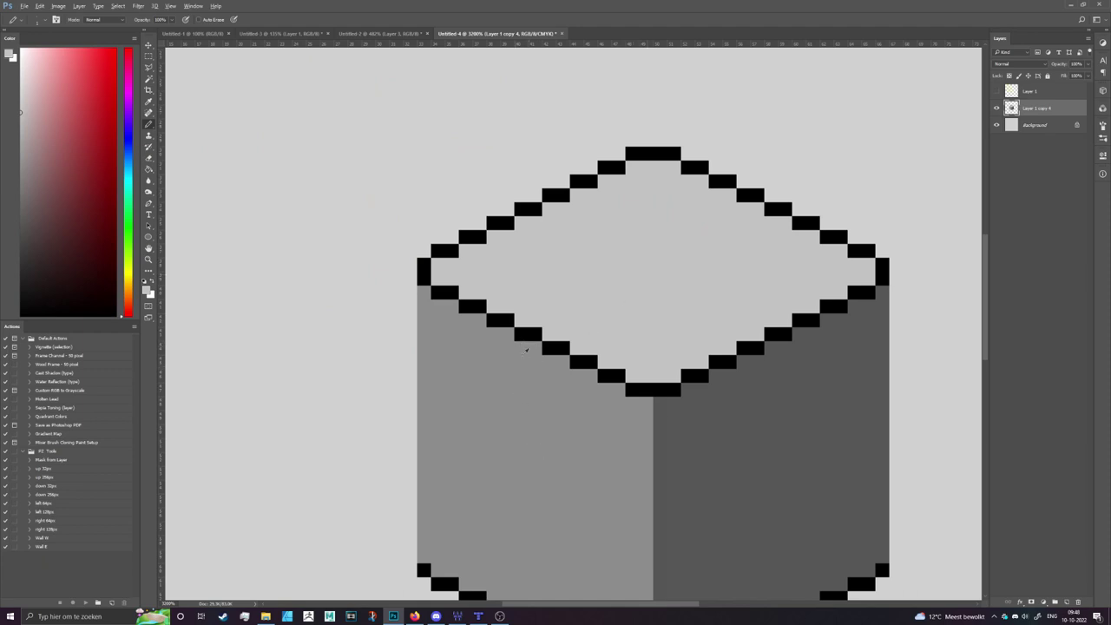
left_click(489, 380, "alt")
left_click(597, 265, "alt")
left_click(578, 273, "alt")
left_click(103, 150)
left_click(580, 286, "alt")
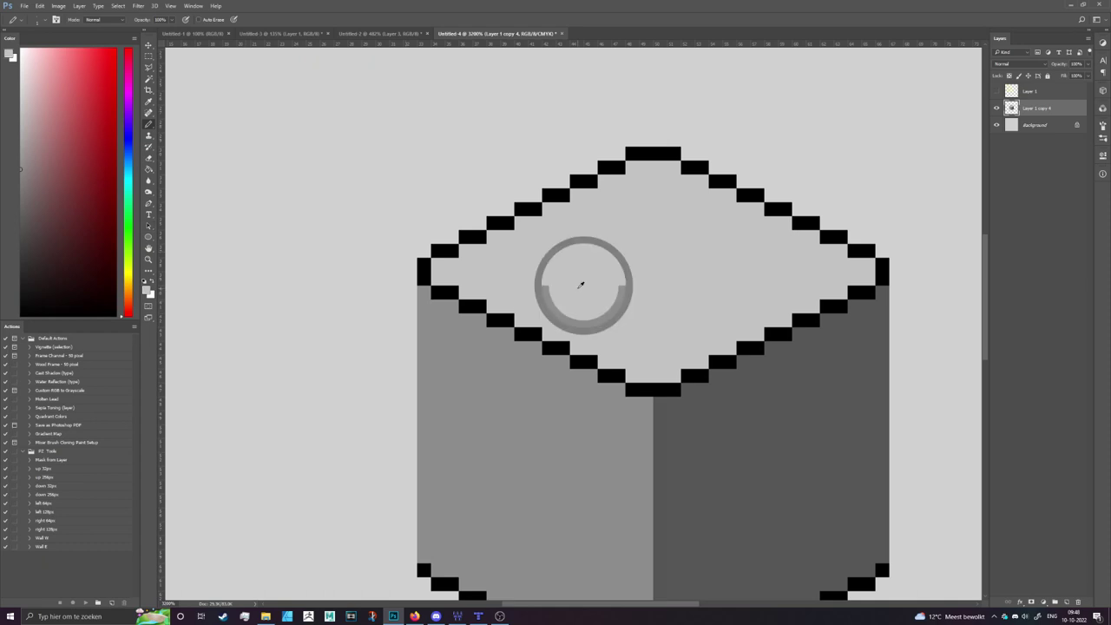
left_click(498, 392, "alt")
left_click(585, 287, "alt")
left_click(511, 415, "alt")
left_click(595, 261, "alt")
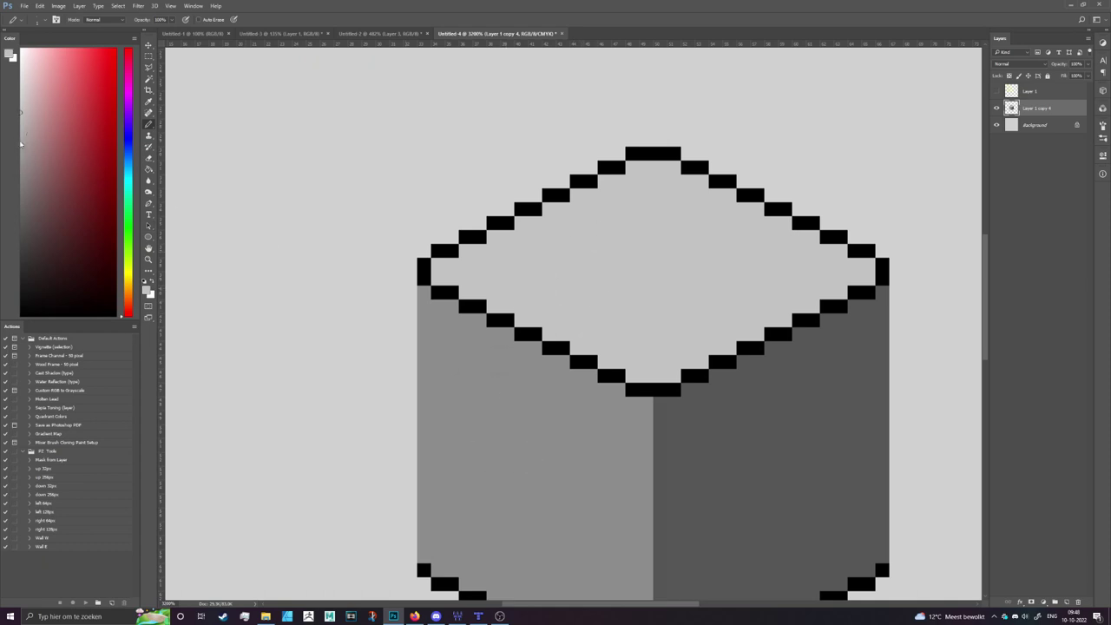
- Try recoloring the black edge between the top and left faces with the in-between gray, including its end pixels
left_click(438, 292)
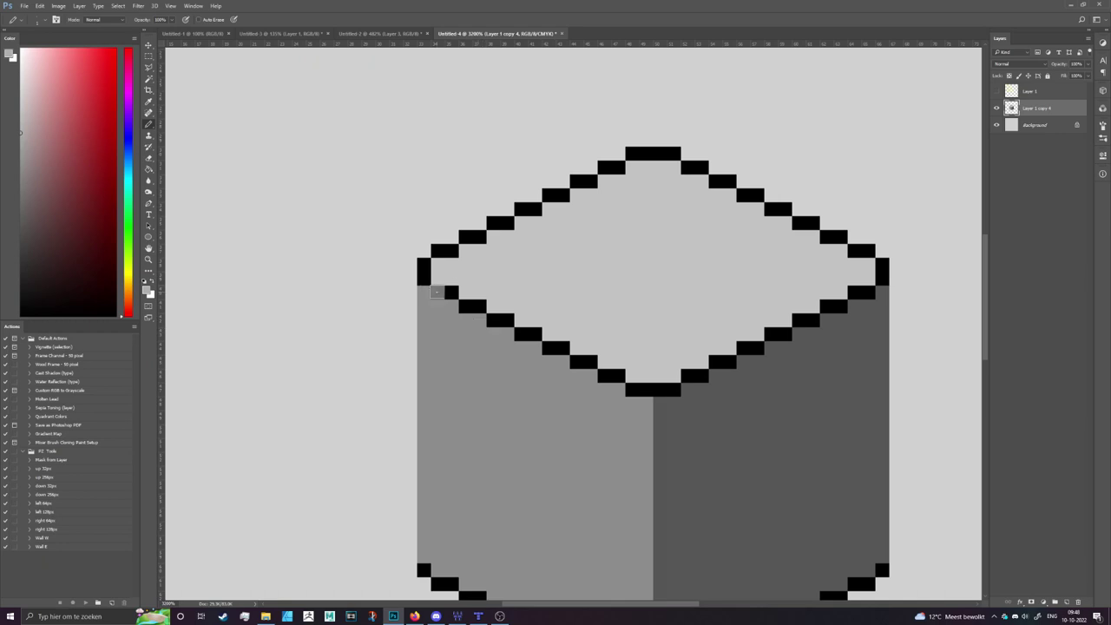
left_click(622, 379, "shift")
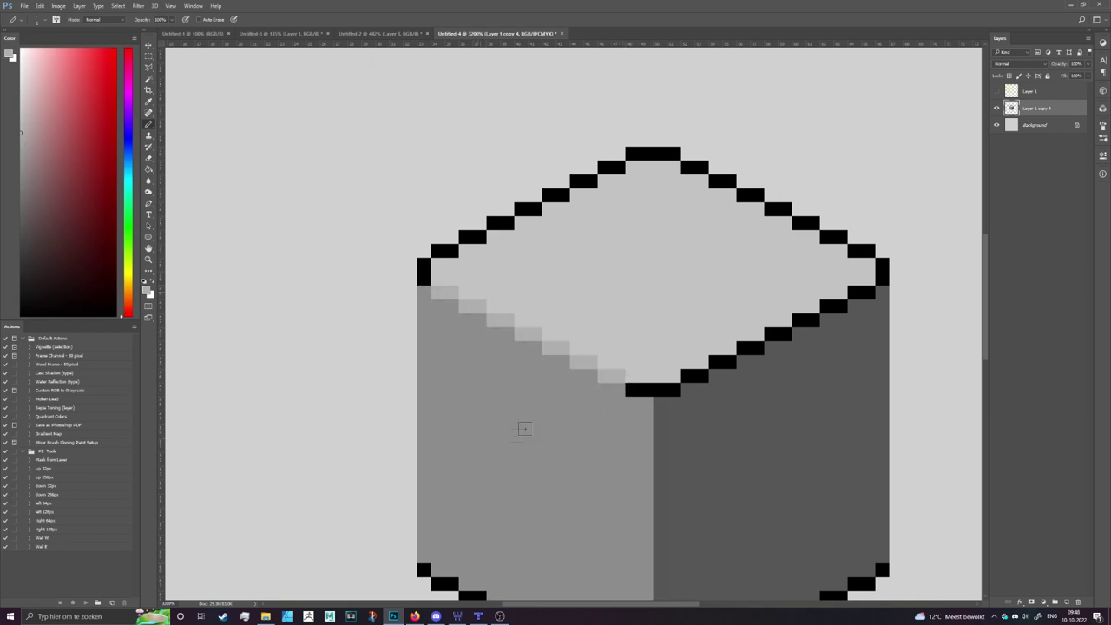
left_click_drag(631, 389, 645, 388)
left_click(424, 278)
scroll(418, 301, "down", 1)
scroll(744, 390, "up", 1)
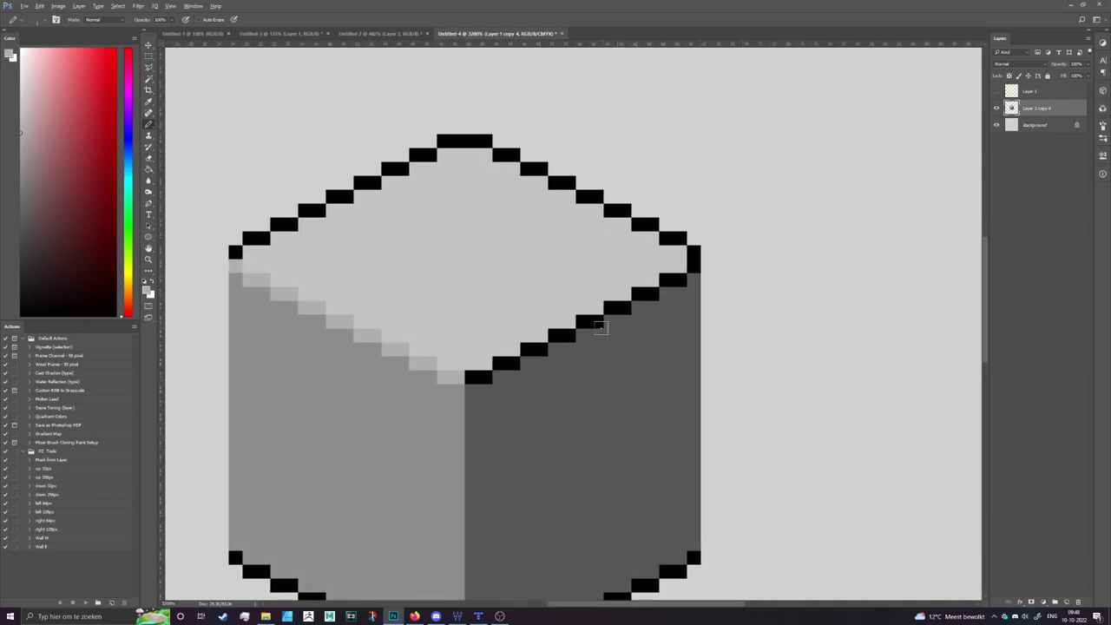
left_click(451, 377, "shift")
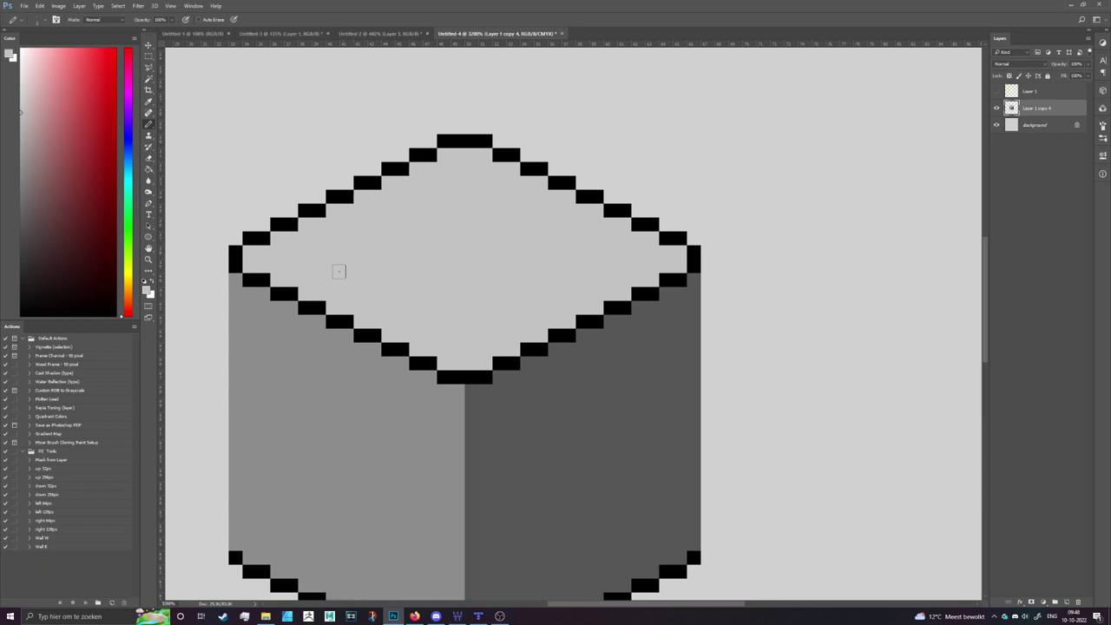
- Paint a straight pencil line in the top face's light gray over the black edge shared with the left face
left_click(249, 280)
left_click(425, 363, "shift")
key("ctrl+z")
left_click(416, 363, "shift")
- Sample the left face's gray and paint over the same edge with the Pencil at 50% opacity
left_click(318, 343, "alt")
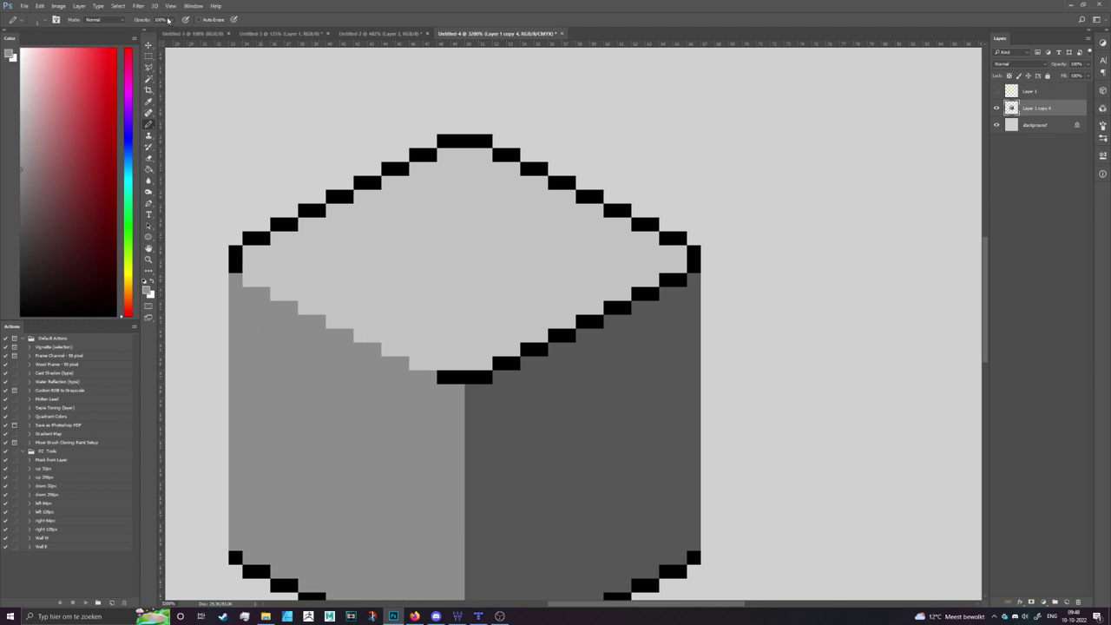
type("5")
left_click(252, 278)
left_click(428, 362, "shift")
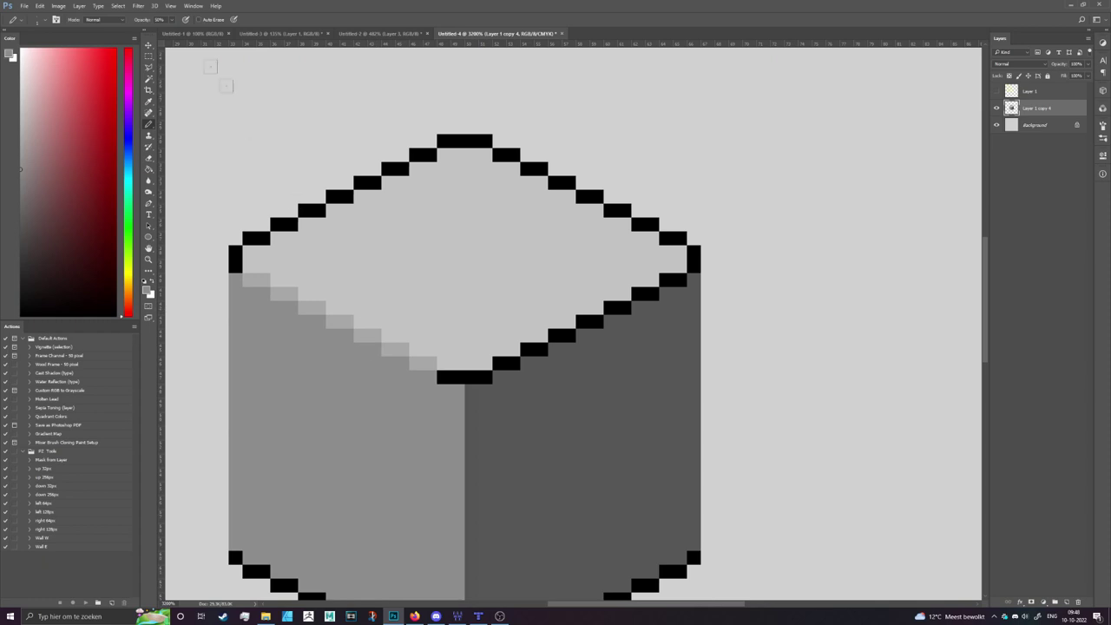
- Restore the Pencil opacity to 100% and paint the edge's remaining end pixels at the front and left corners in the blended gray
left_click(171, 21)
left_click_drag(172, 30, 226, 33)
left_click(438, 372)
left_click(235, 265)
scroll(427, 382, "down", 1)
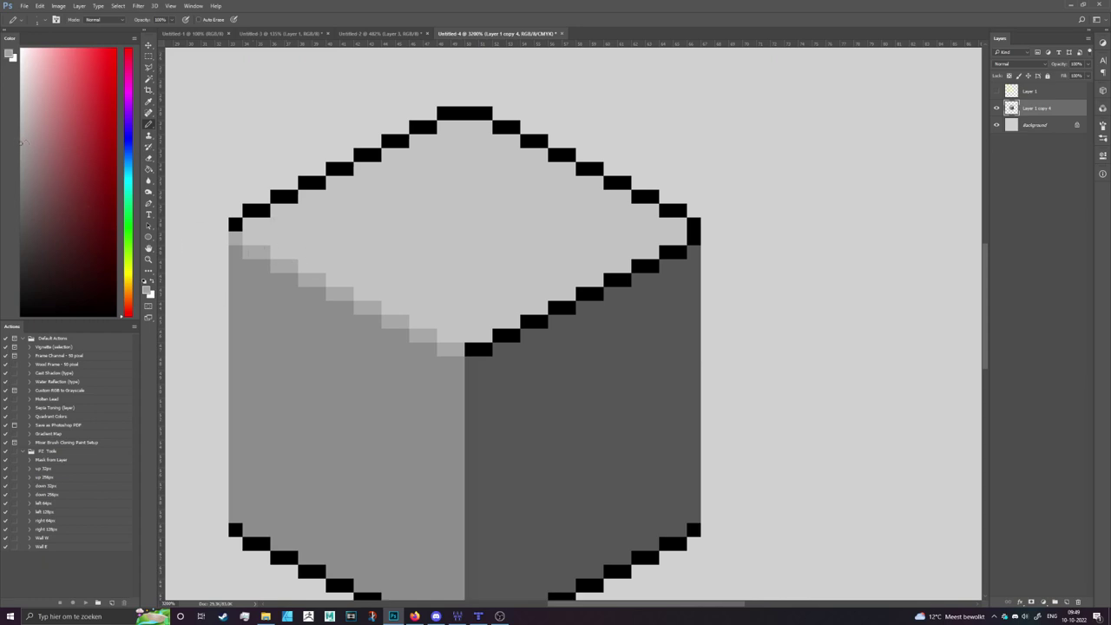
- Examine how the blended edge gray compares with the top and left faces, both close up and from farther away
left_click(284, 250)
left_click(255, 244)
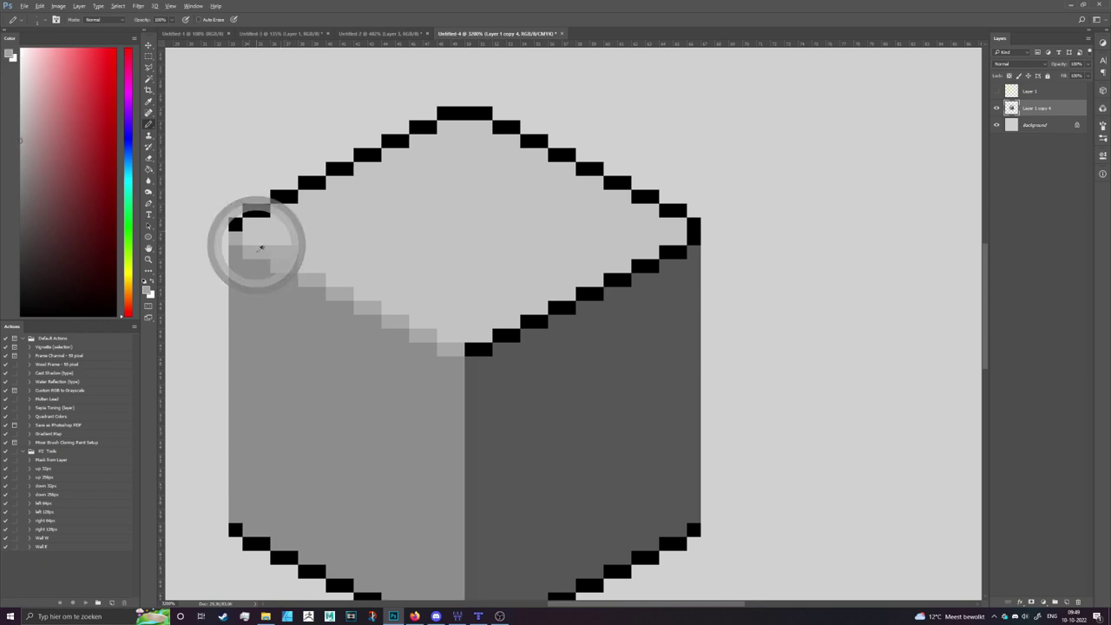
left_click(283, 244)
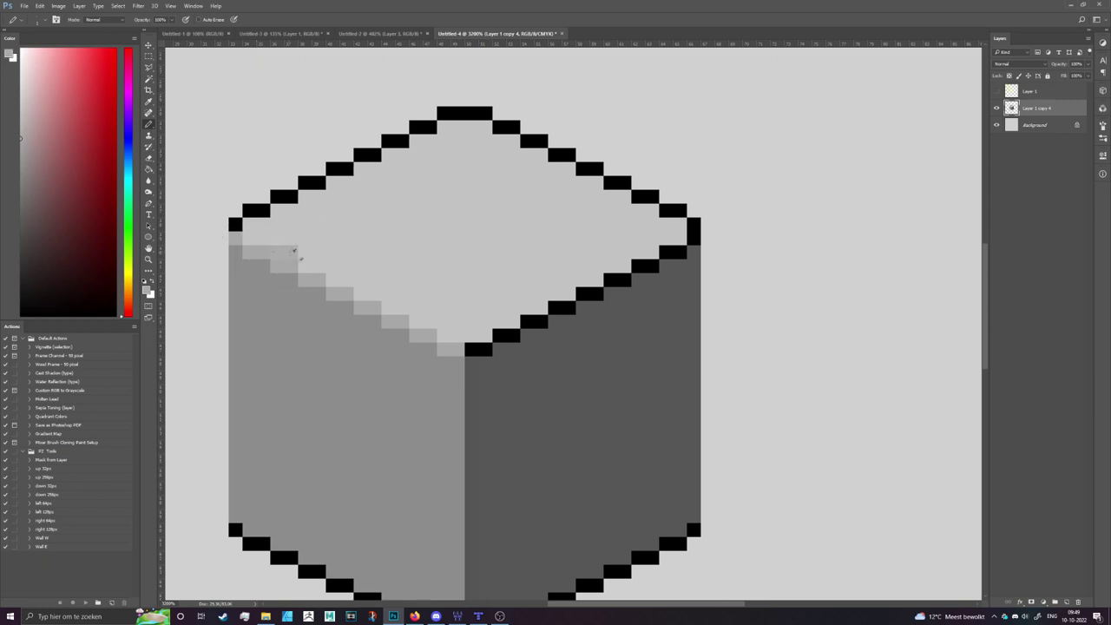
left_click(287, 263)
scroll(314, 376, "down", 3)
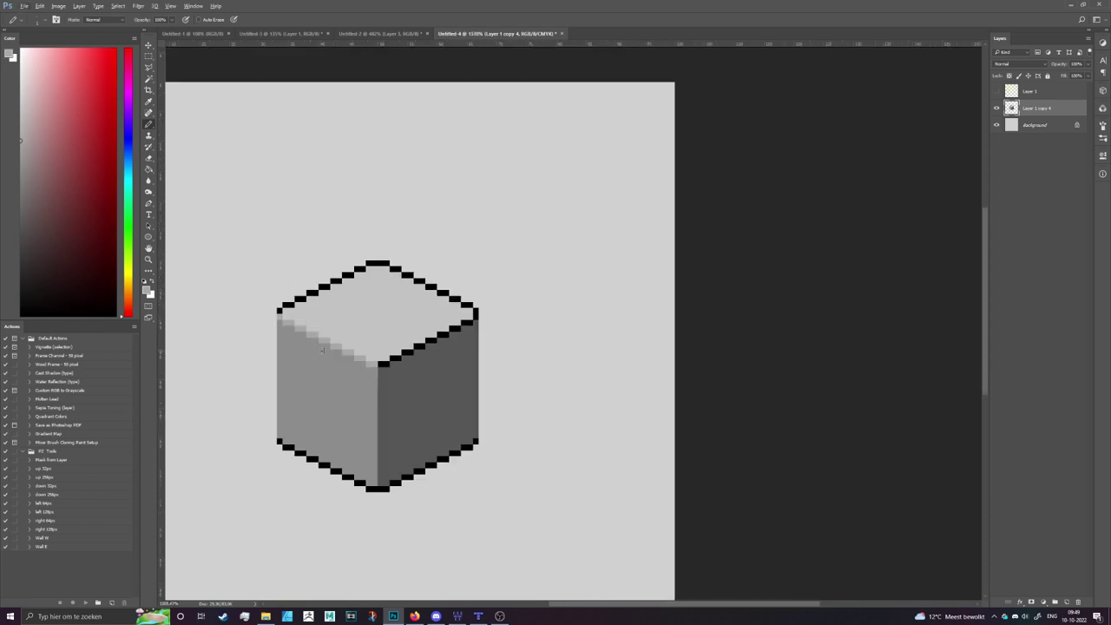
scroll(322, 350, "up", 3)
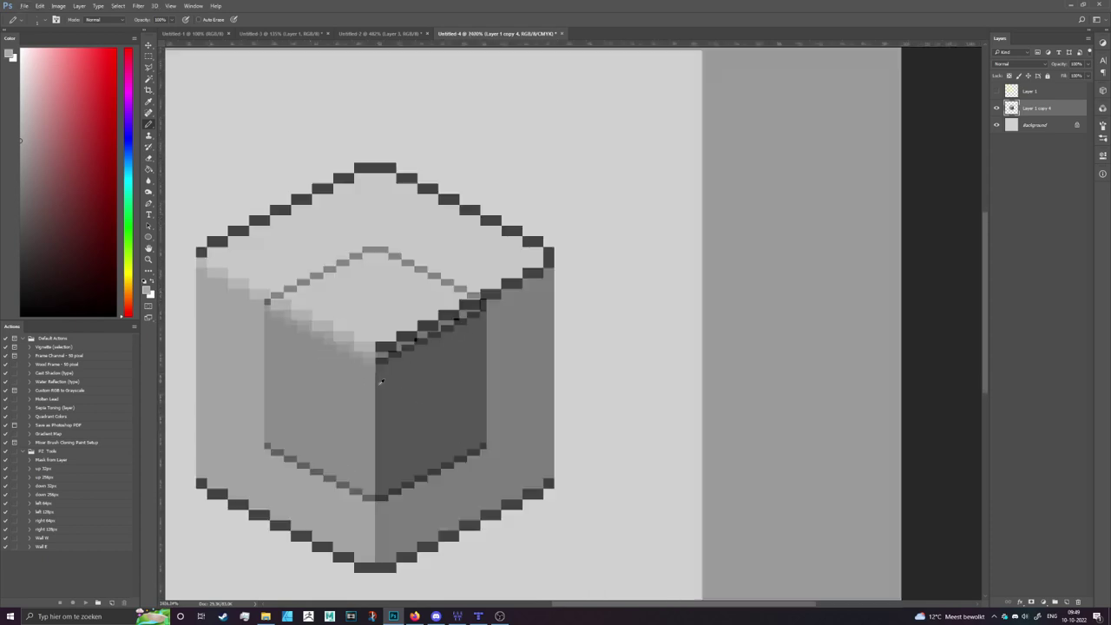
scroll(260, 373, "down", 1)
scroll(432, 367, "up", 2)
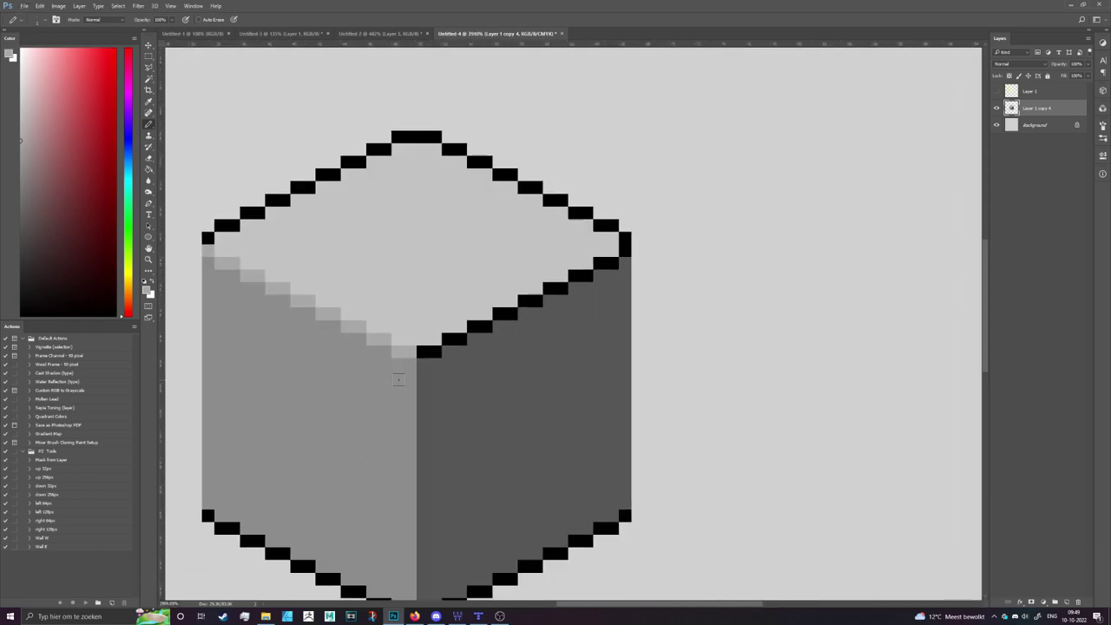
left_click(403, 310)
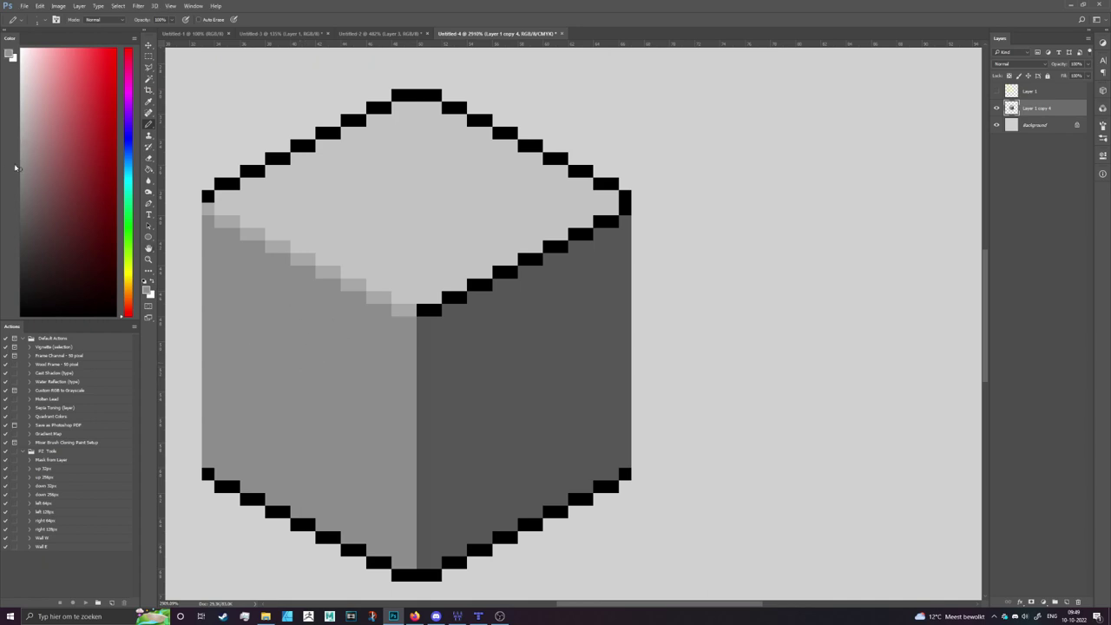
- Sample the face grays and paint the first pixels of the edge between the top and right faces, starting at the front corner
left_click(427, 184, "alt")
left_click(561, 332, "alt")
left_click(393, 358, "alt")
left_click(423, 310)
left_click(435, 310)
left_click(454, 298)
- Draw a chain of connected straight gray pencil lines from the edge across the right face and the empty canvas
left_click(673, 357, "shift")
left_click(728, 184, "shift")
left_click(852, 212, "shift")
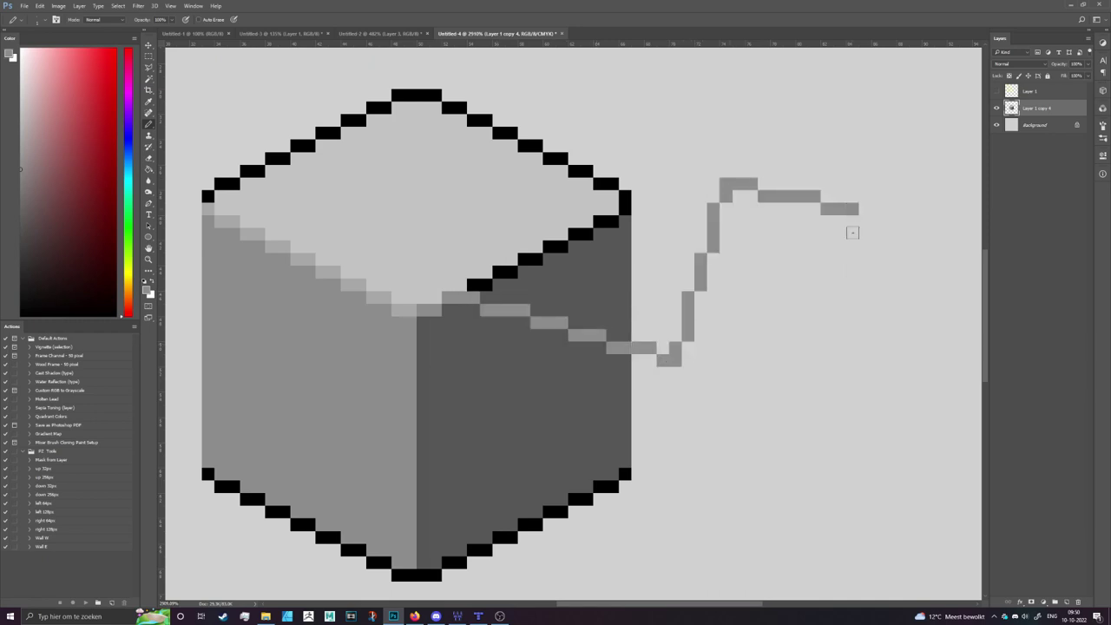
left_click(819, 385, "shift")
left_click(714, 459, "shift")
left_click(889, 486, "shift")
left_click(915, 219, "shift")
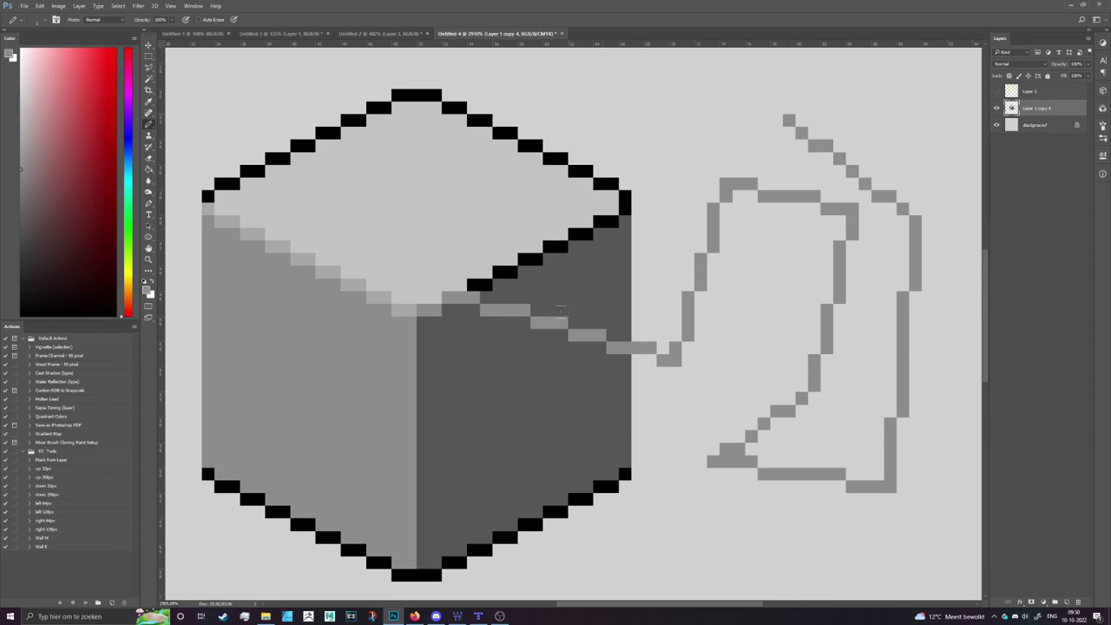
- Undo the chain of connected pencil lines
key("ctrl+z")
key("ctrl+z")
key("ctrl+z")
key("ctrl+z")
key("ctrl+z")
key("ctrl+z")
key("ctrl+z")
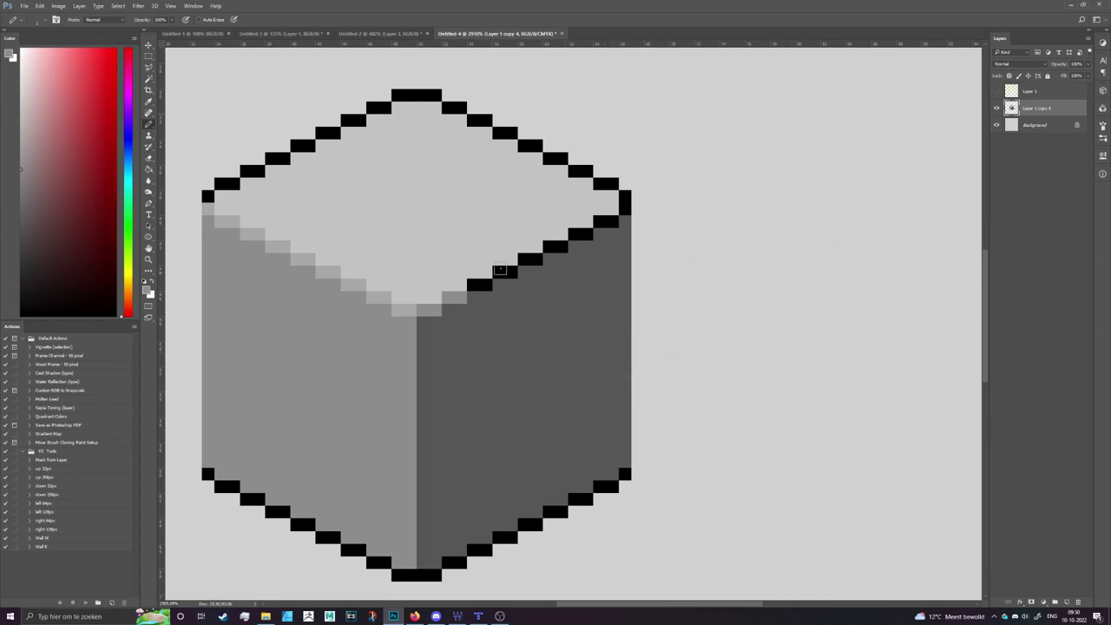
- Recolor the remaining black stair pixels between the top and right faces with the left face's gray, stopping before the right corner
key("ctrl+shift+z")
key("ctrl+shift+z")
key("ctrl+shift+z")
key("ctrl+shift+z")
key("ctrl+shift+z")
key("ctrl+shift+z")
key("ctrl+shift+z")
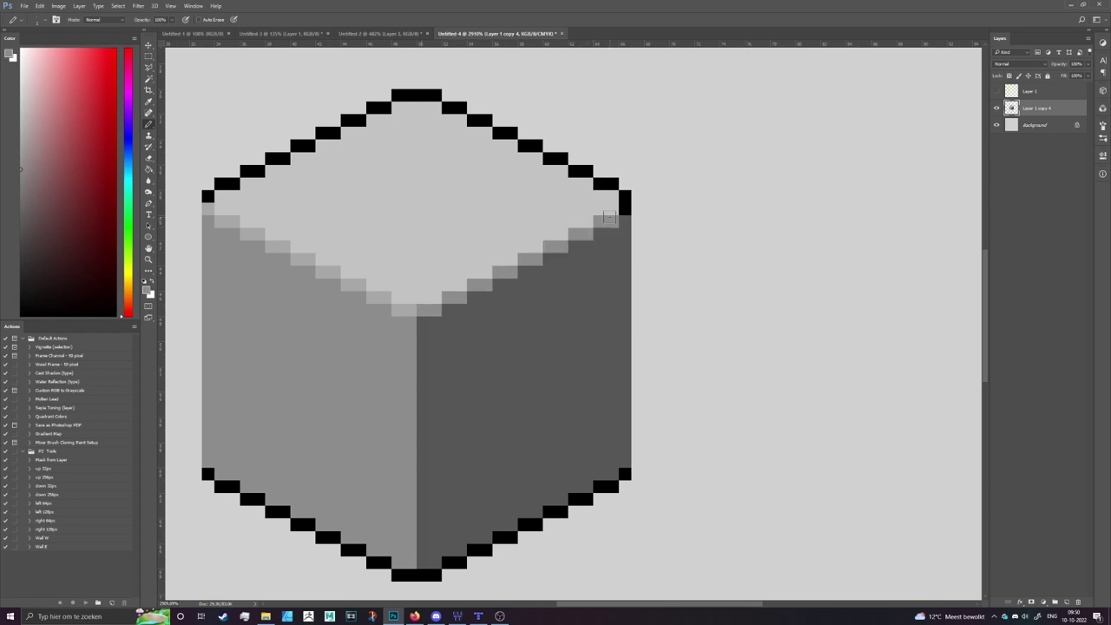
scroll(540, 217, "up", 1)
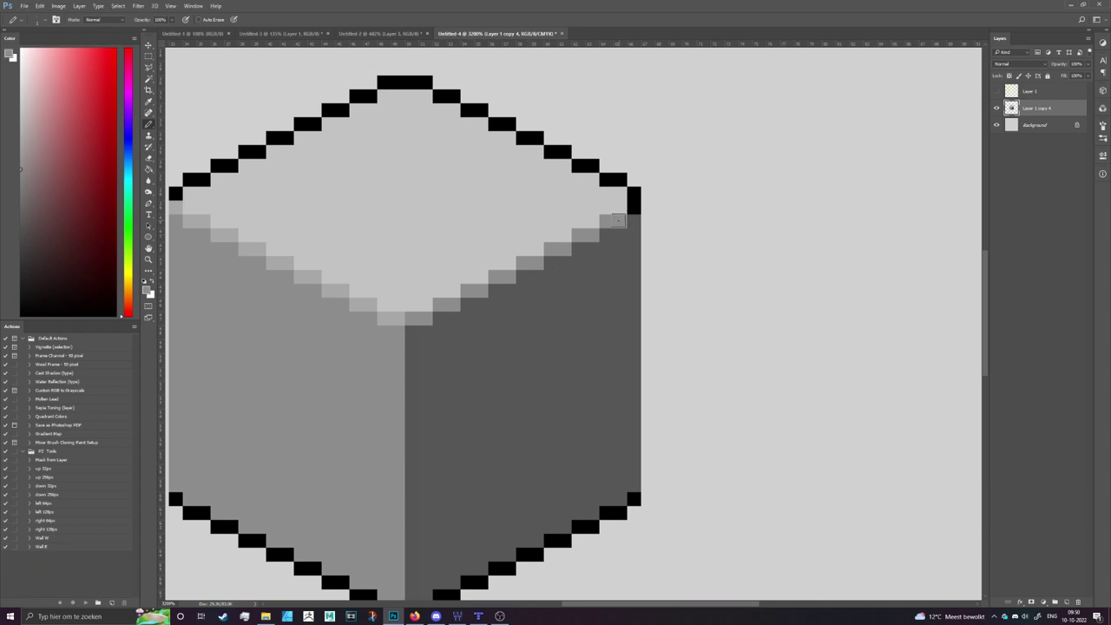
- Try recoloring the top face's back-right black outline with the left face's gray as a straight pencil line, and undo each attempt
left_click(619, 179)
left_click(439, 96)
left_click(439, 96, "shift")
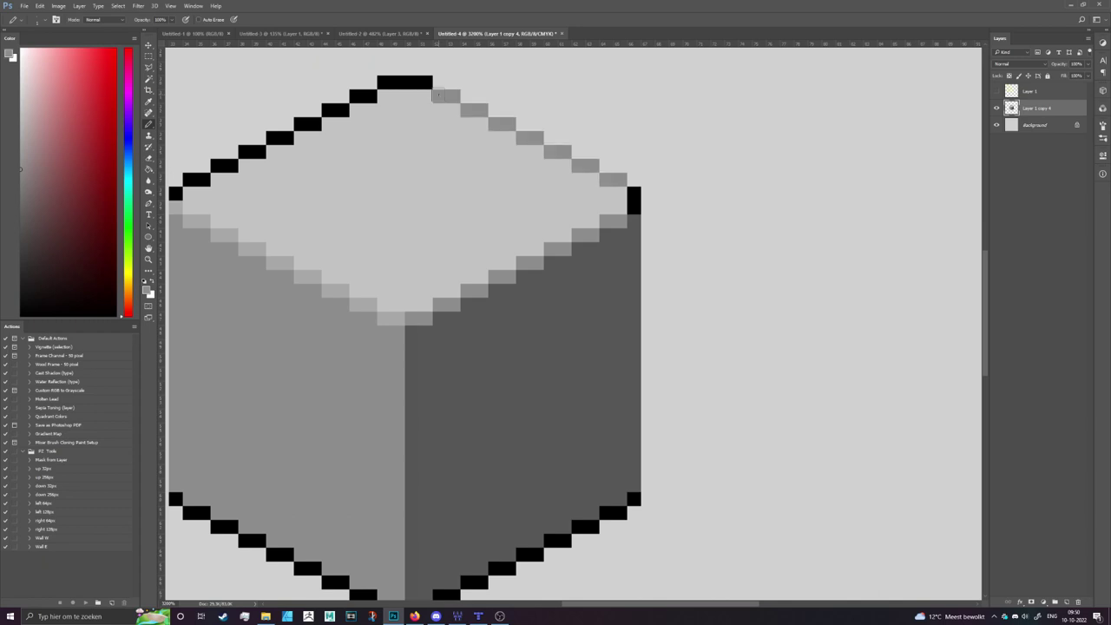
key("ctrl+z")
key("ctrl+z")
key("ctrl+z")
left_click(453, 95)
left_click(607, 179, "shift")
key("ctrl+z")
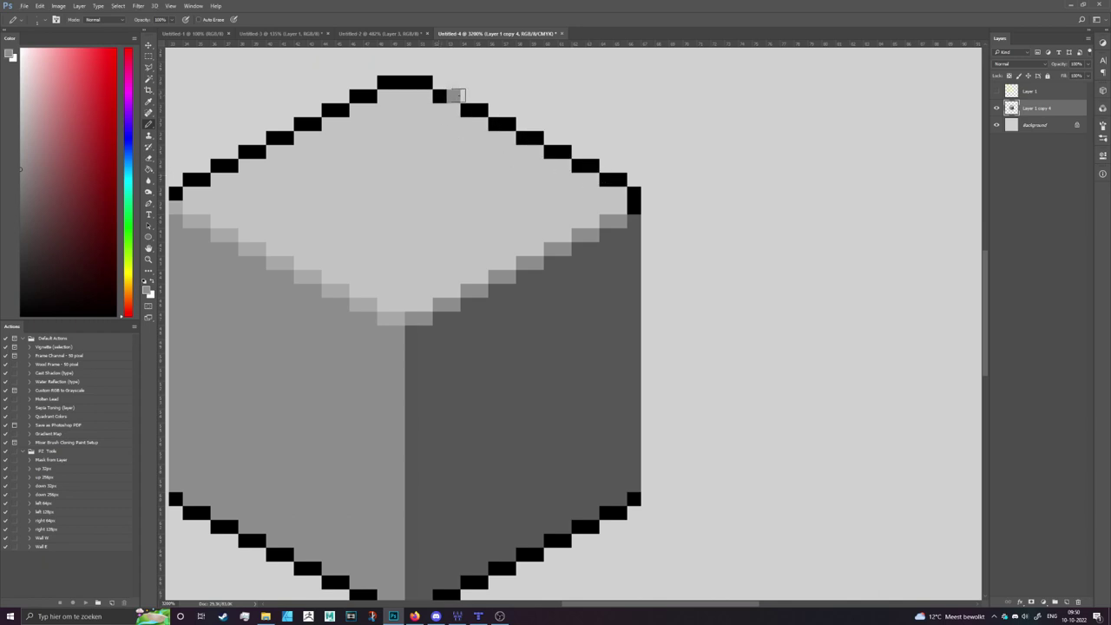
left_click(611, 179, "shift")
key("ctrl+z")
key("ctrl+z")
left_click(620, 179)
left_click(458, 96, "shift")
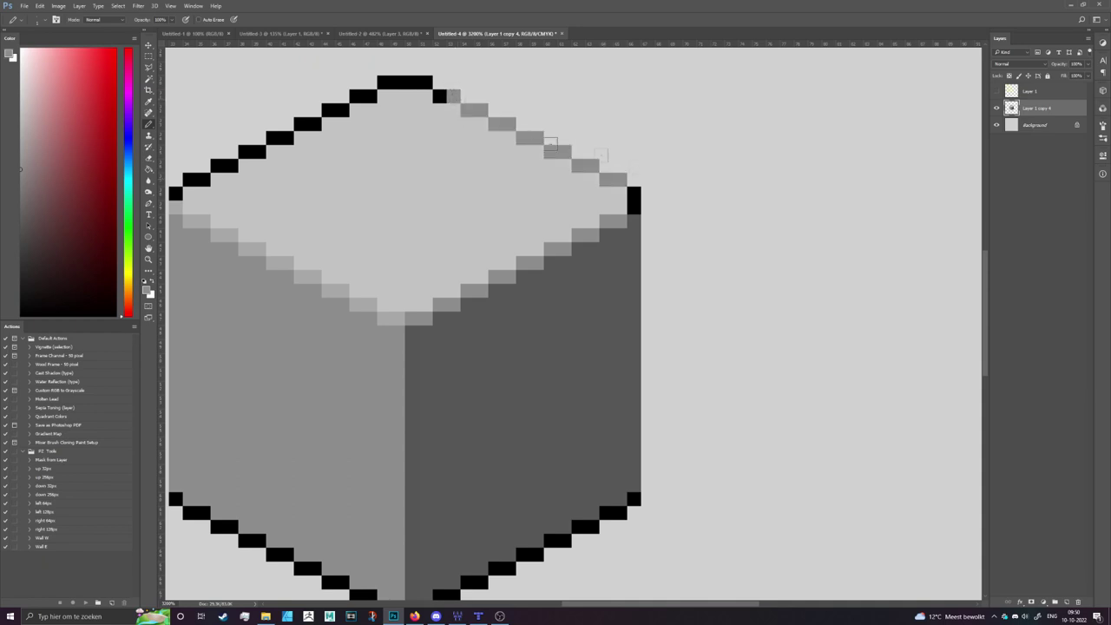
key("ctrl+z")
- Recolor the black stair outline below the left face with the right face's dark gray, up to the bottom corner
scroll(567, 216, "down", 8)
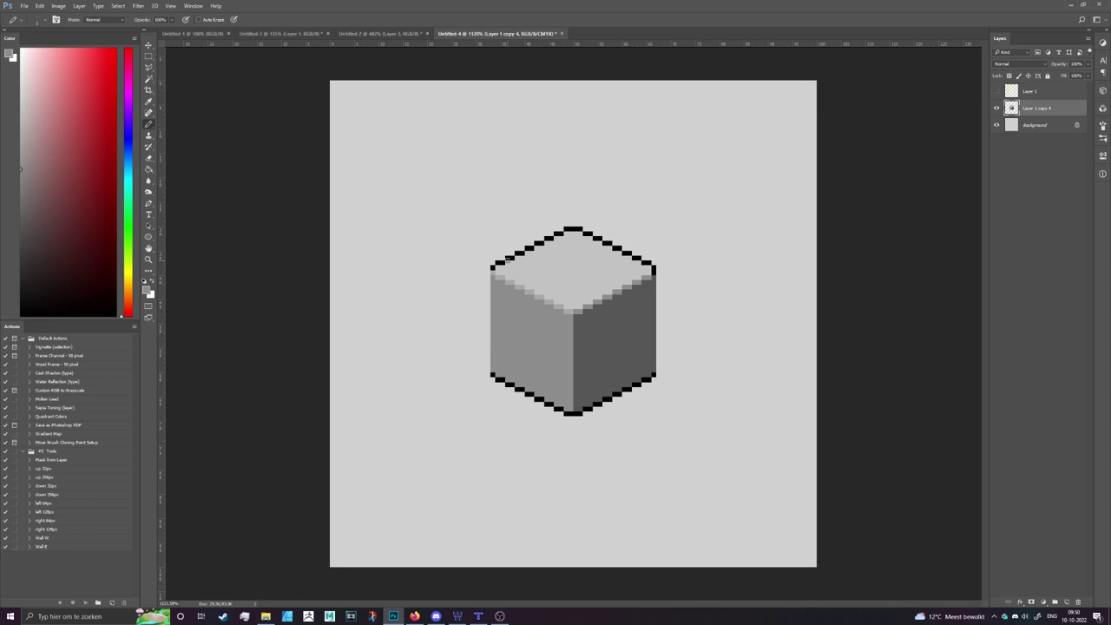
scroll(678, 356, "up", 4)
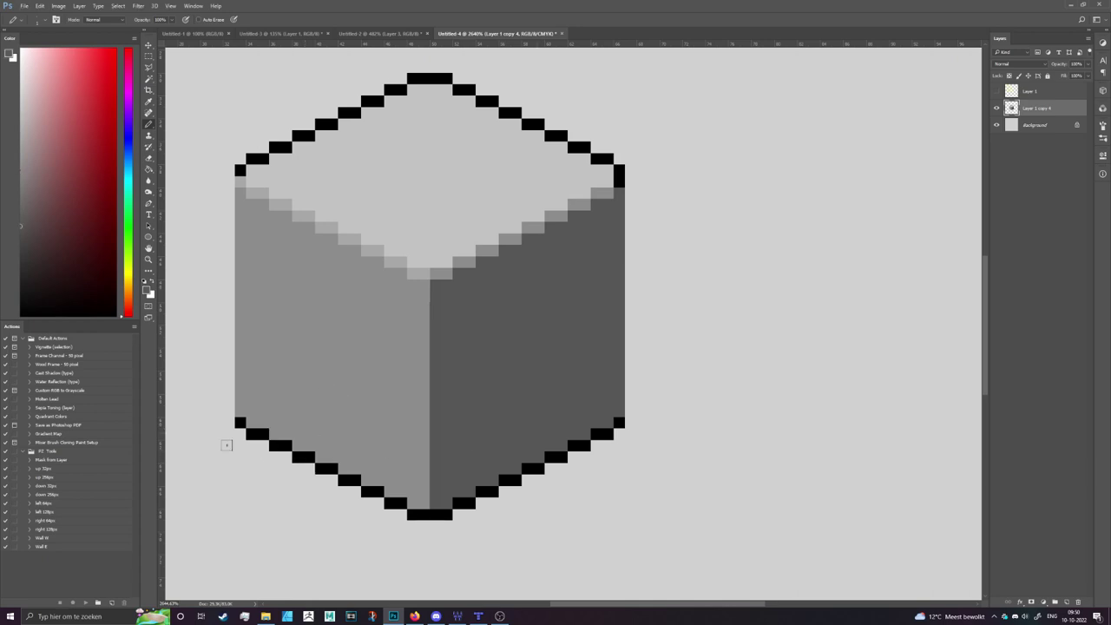
left_click(240, 422)
left_click(401, 502, "shift")
left_click_drag(412, 514, 423, 514)
scroll(471, 538, "up", 1)
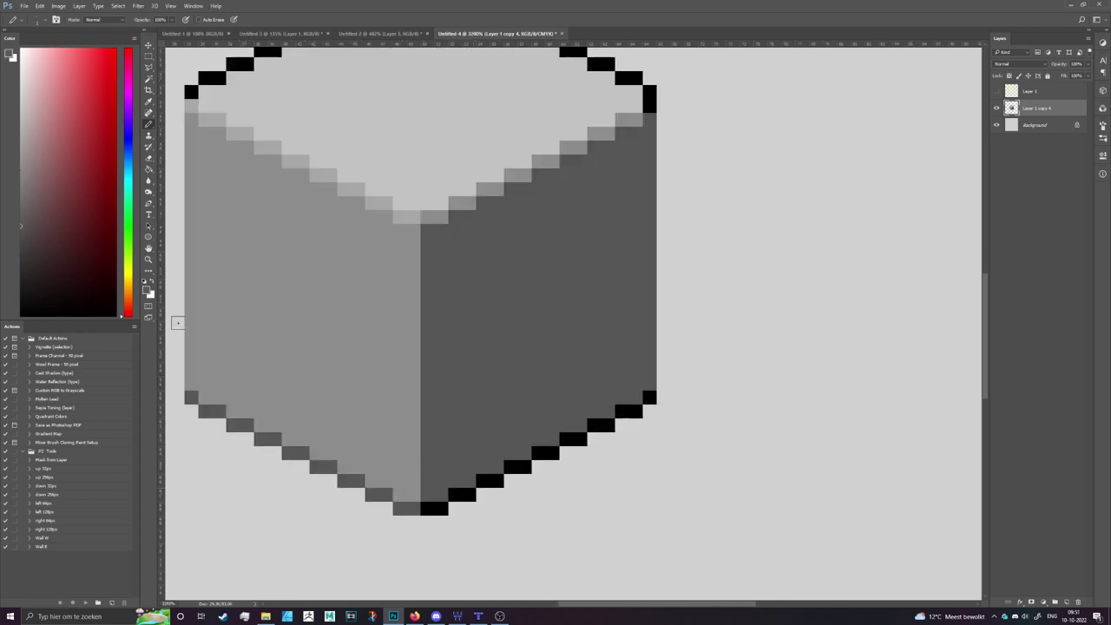
- Recolor the black stair outline below the right face with a gray slightly darker than that face
left_click(650, 397, "shift")
scroll(522, 494, "down", 1)
scroll(504, 495, "down", 3)
scroll(483, 494, "up", 2)
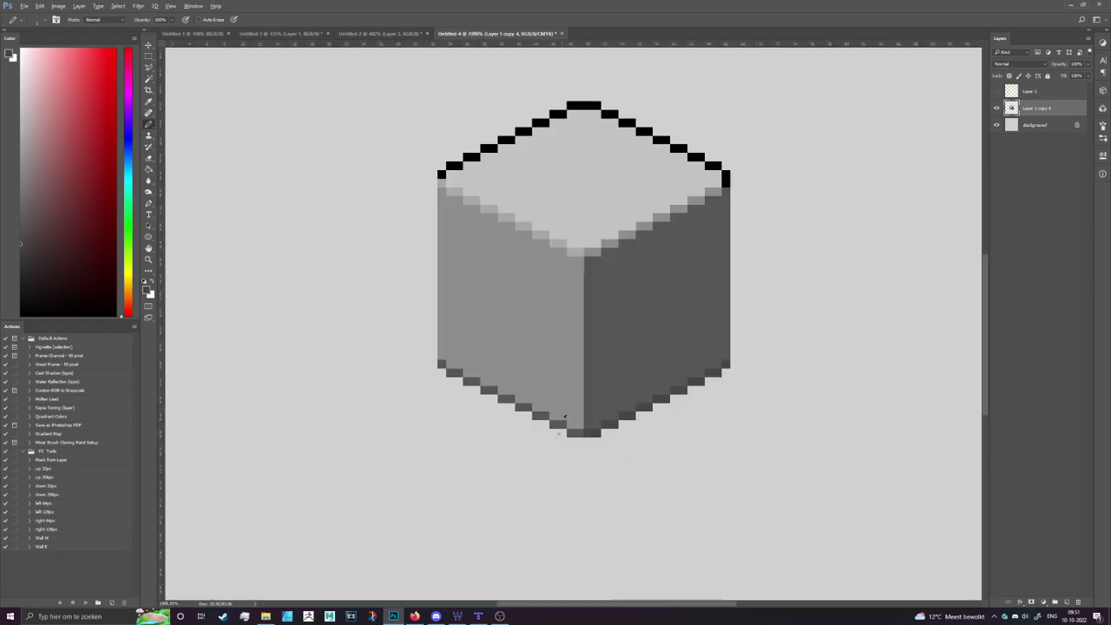
- Scribble near-black pencil strokes over the left face's lower edge, and undo them
left_click_drag(71, 288, 19, 305)
mouse_move(443, 356)
left_mouse_down()
mouse_move(514, 410)
mouse_move(573, 432)
left_mouse_up()
mouse_move(417, 401)
left_mouse_down()
mouse_move(503, 391)
mouse_move(510, 286)
left_mouse_up()
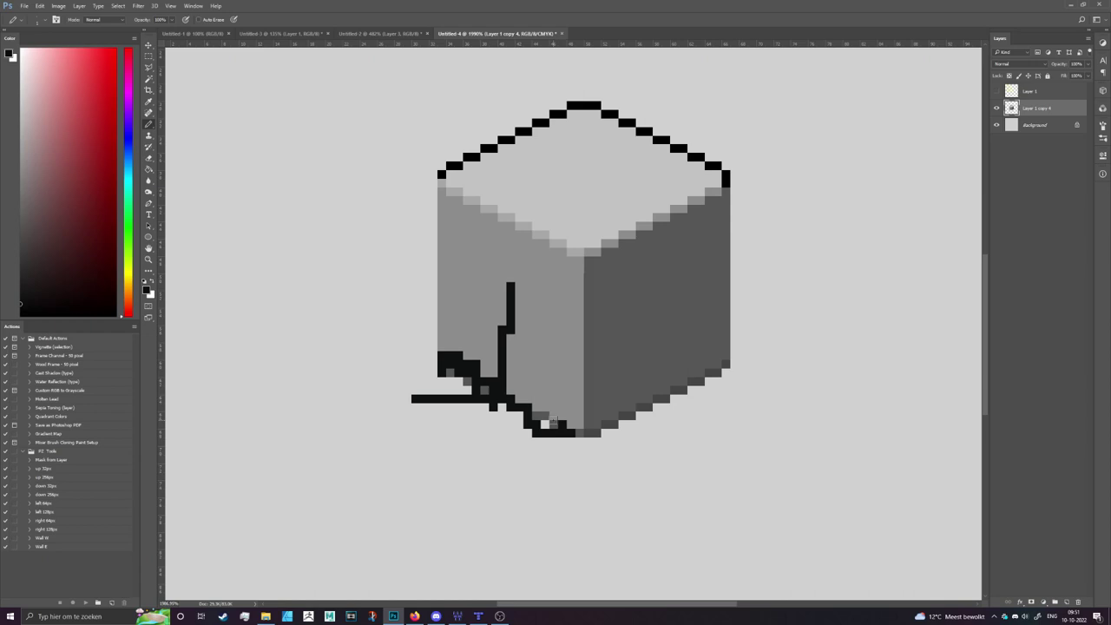
scroll(325, 273, "down", 2)
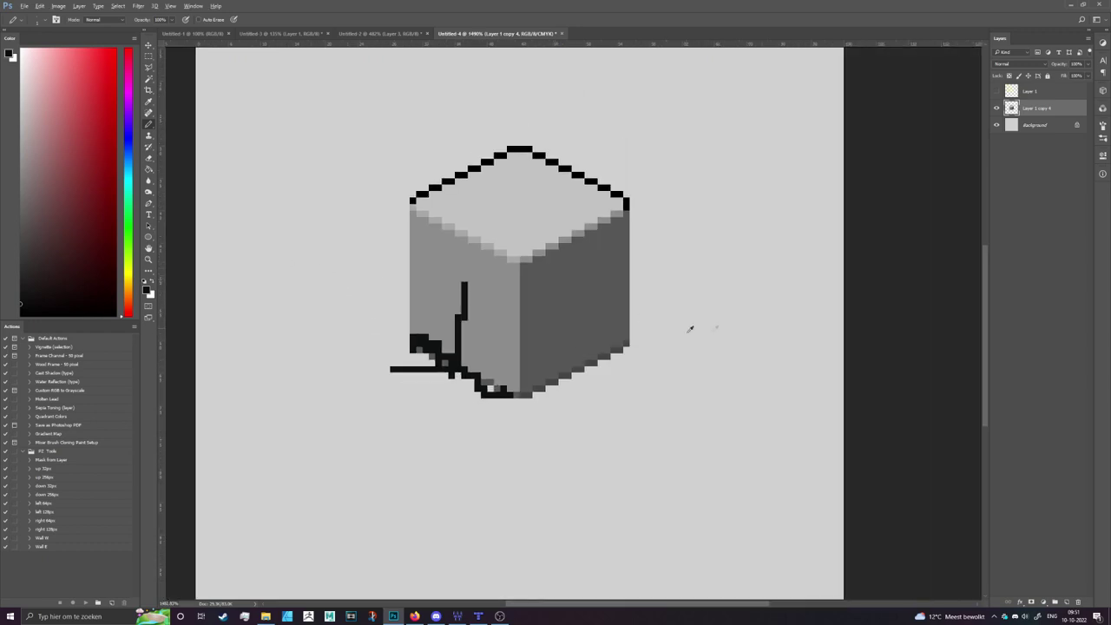
key("ctrl+z")
key("ctrl+z")
scroll(459, 347, "up", 3)
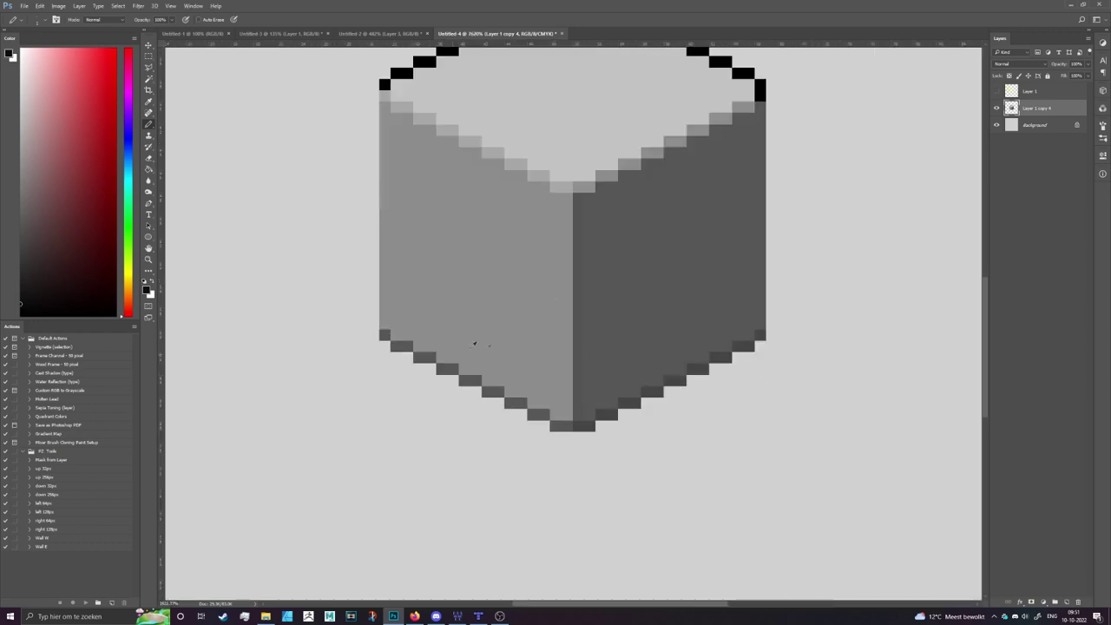
scroll(462, 385, "down", 10)
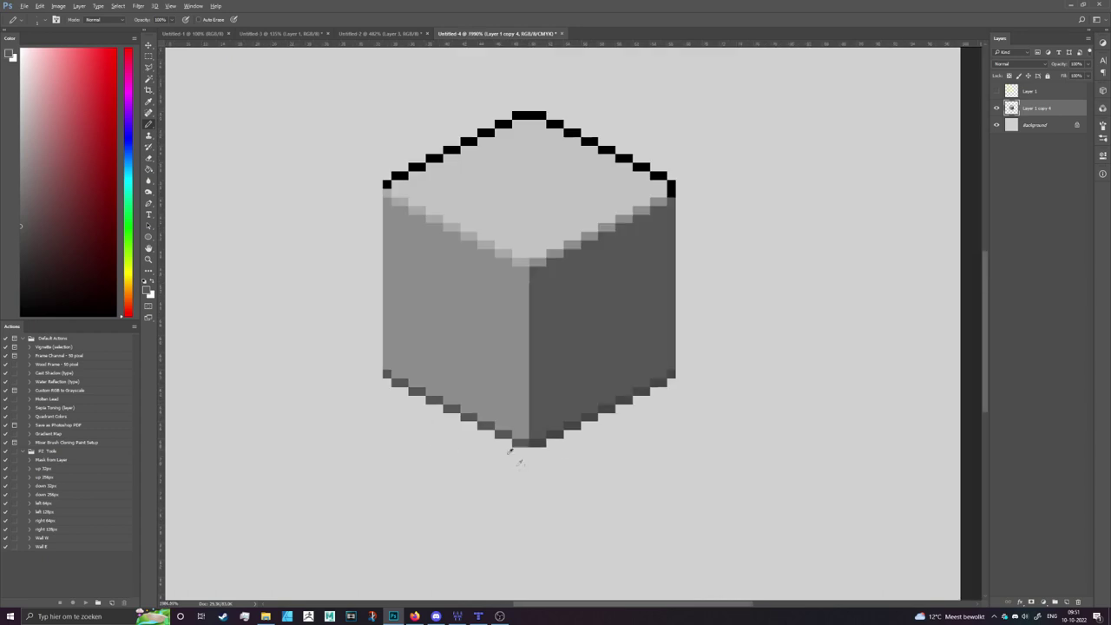
scroll(602, 342, "up", 10)
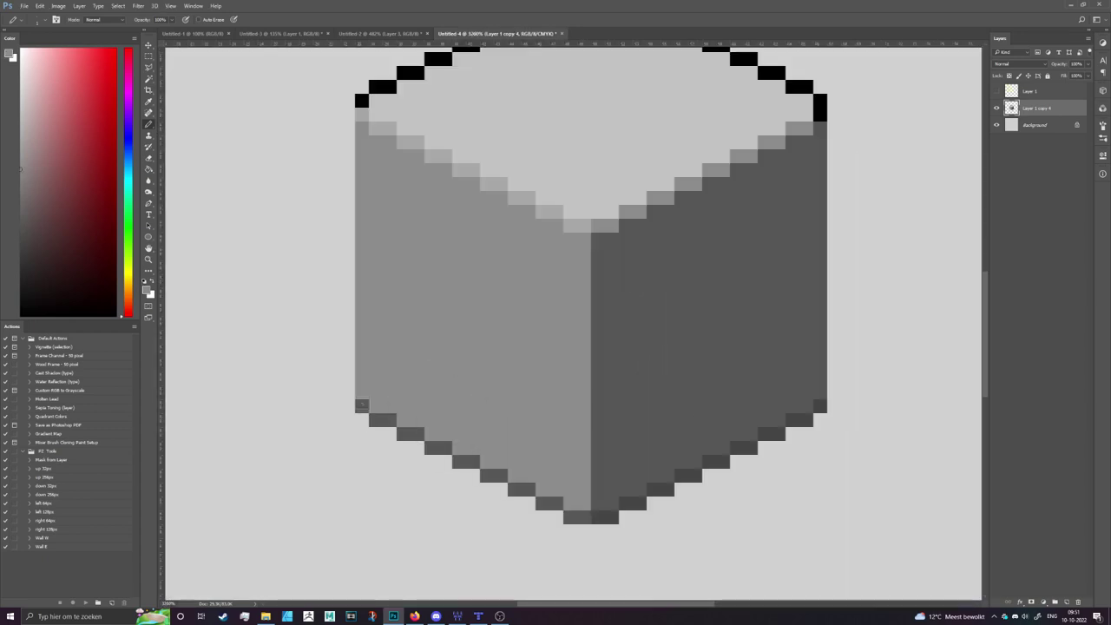
scroll(332, 447, "down", 3)
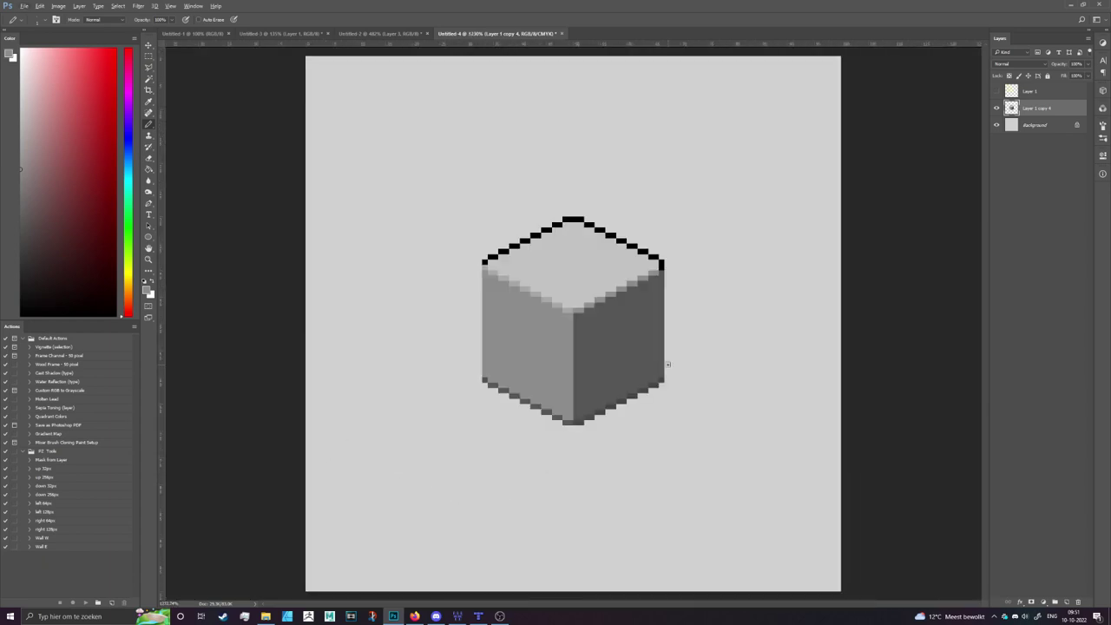
scroll(578, 243, "up", 4)
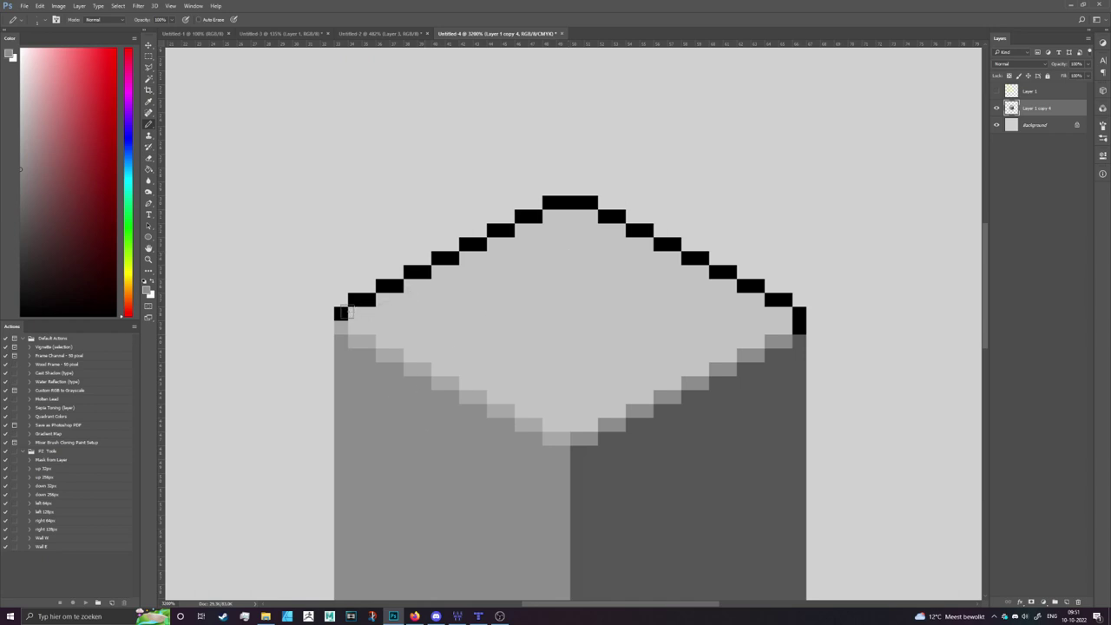
- Sample the top face's light gray, draw a few test strokes on the canvas beside the cube, and undo them
left_click(355, 306, "alt")
scroll(355, 305, "down", 5)
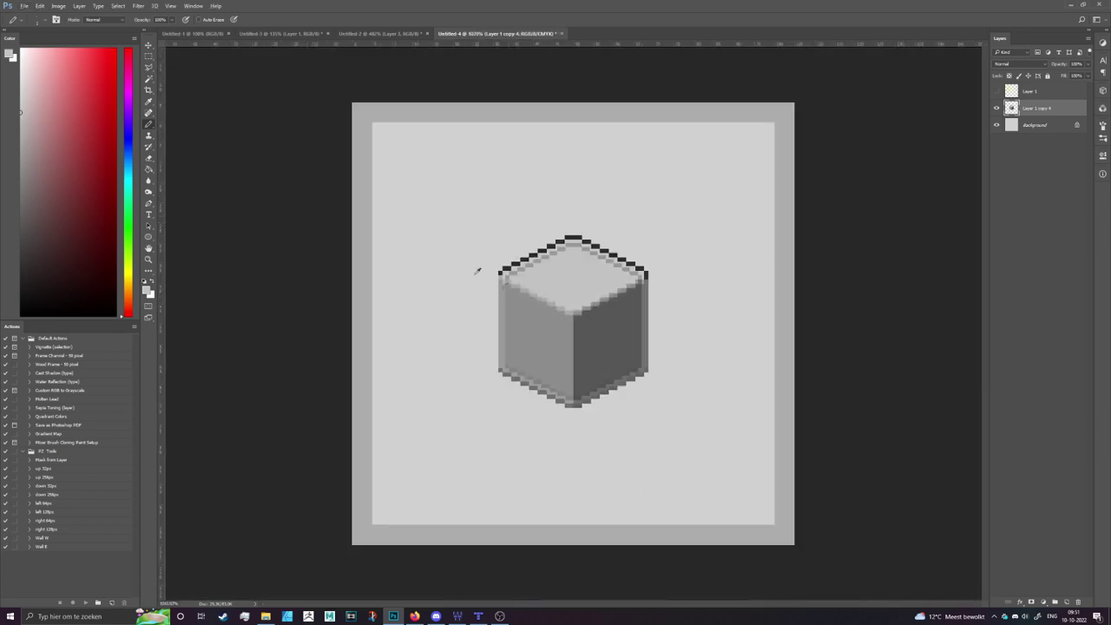
scroll(477, 270, "up", 3)
mouse_move(484, 245)
left_mouse_down()
mouse_move(435, 183)
mouse_move(420, 223)
left_mouse_up()
left_click_drag(436, 182, 473, 199)
mouse_move(467, 291)
left_mouse_down()
mouse_move(341, 281)
mouse_move(406, 272)
left_mouse_up()
key("ctrl+z")
key("ctrl+z")
key("ctrl+z")
key("ctrl+z")
- Recolor the top face's back-left black outline, including the left corner pixel, with a gray slightly lighter than the face
scroll(609, 225, "up", 3)
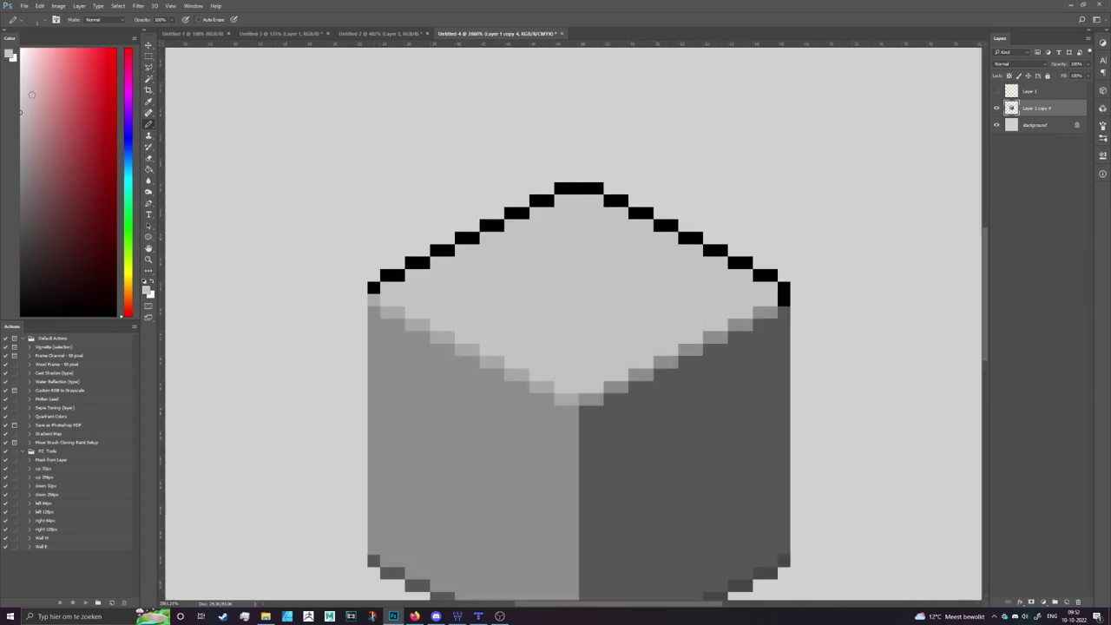
left_click(386, 275)
left_click(542, 200, "shift")
left_click(373, 287)
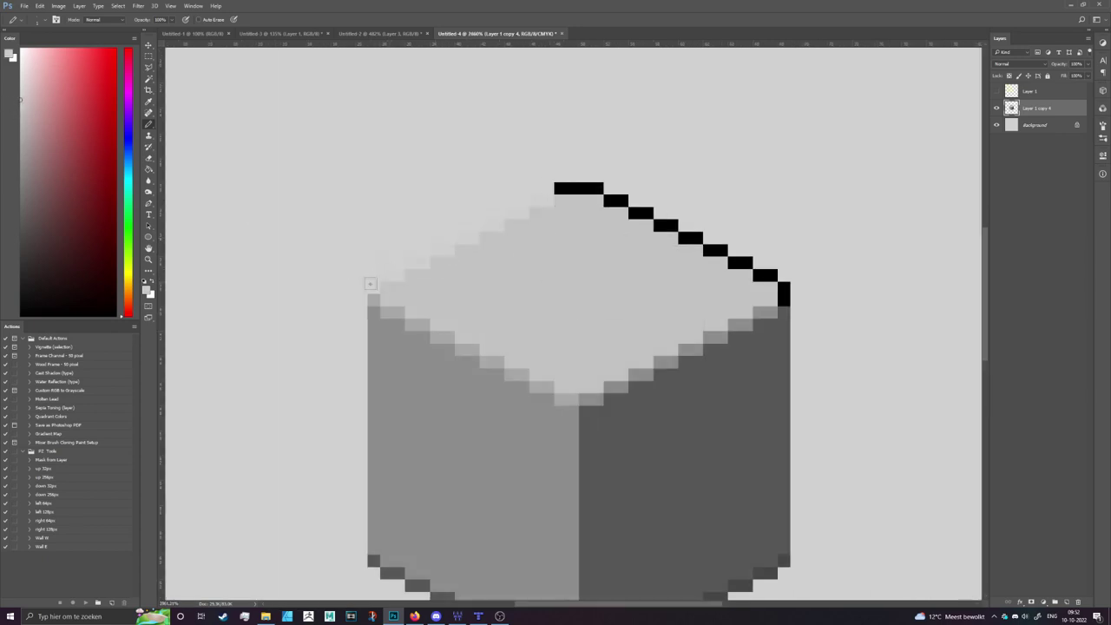
- Fill the Background layer with a muted dusty red to contrast with the cube
left_click(1028, 131)
left_click(48, 139)
key("alt+BackSpace")
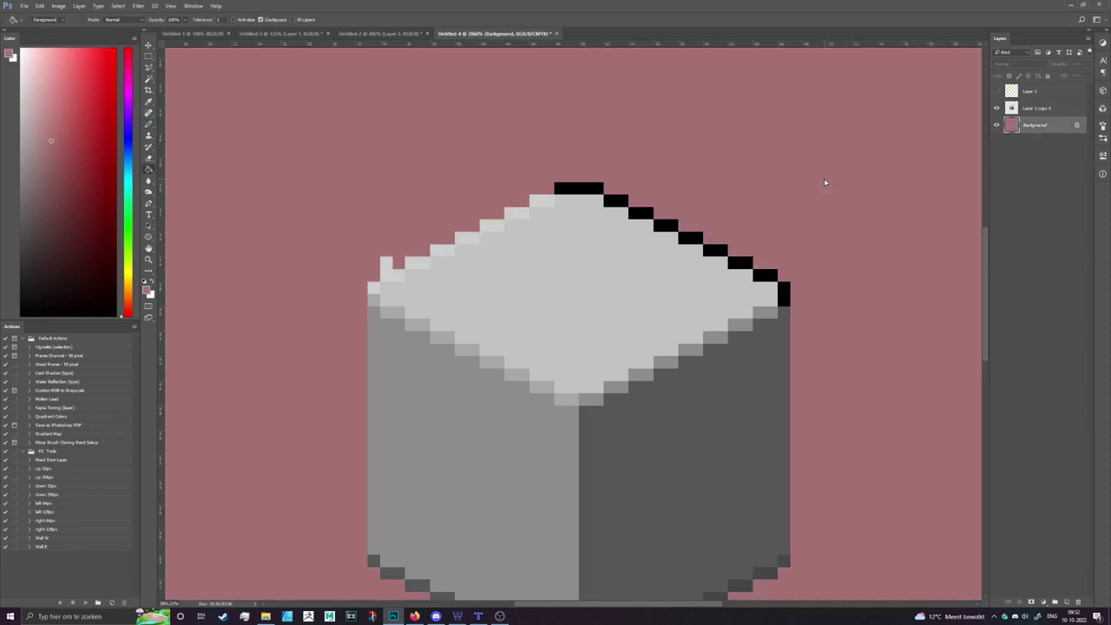
- On Layer 1 copy 4, remove the stray pixel near the left corner and paint the back corner's left half in the outline's light gray
left_click(1037, 107)
scroll(441, 221, "up", 1)
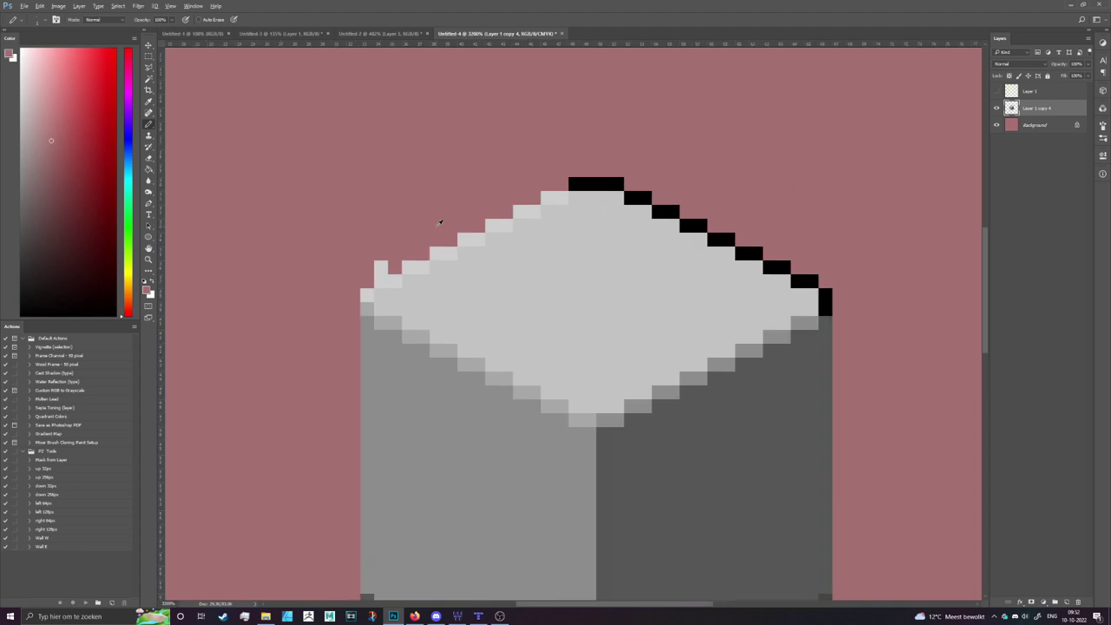
left_click(381, 268)
left_click_drag(715, 327, 486, 227)
left_click(429, 248, "alt")
left_click(455, 224)
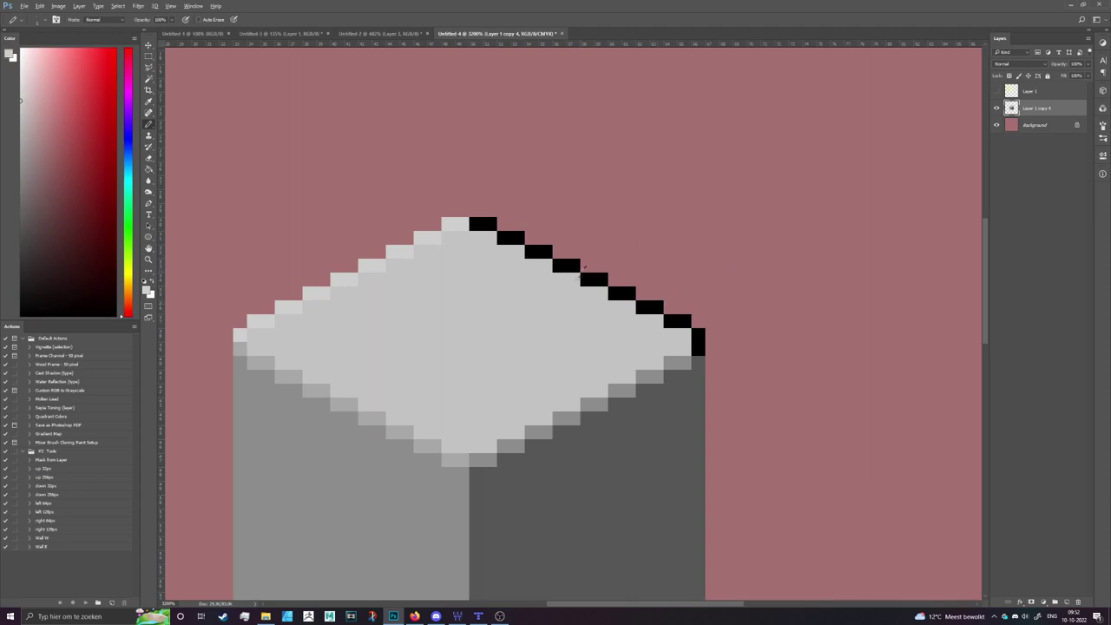
- Recolor the top face's back-right outline with the gray of the top-left face edge, and paint the last black right-corner pixel mid gray
left_click(348, 393, "alt")
left_click(476, 224)
left_click(698, 336, "shift")
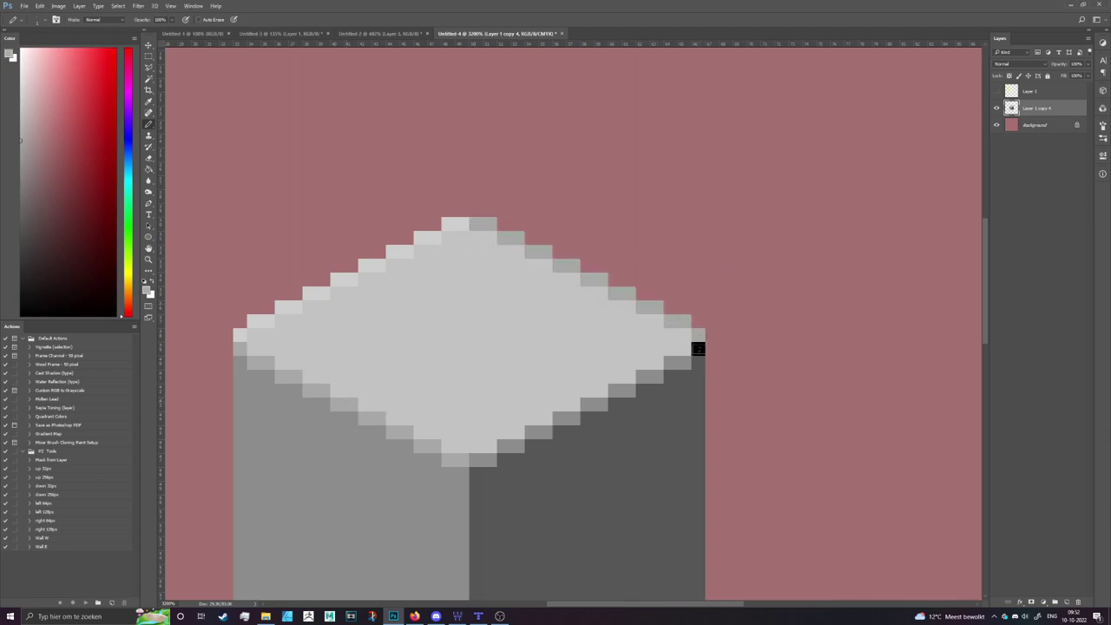
scroll(698, 349, "down", 5)
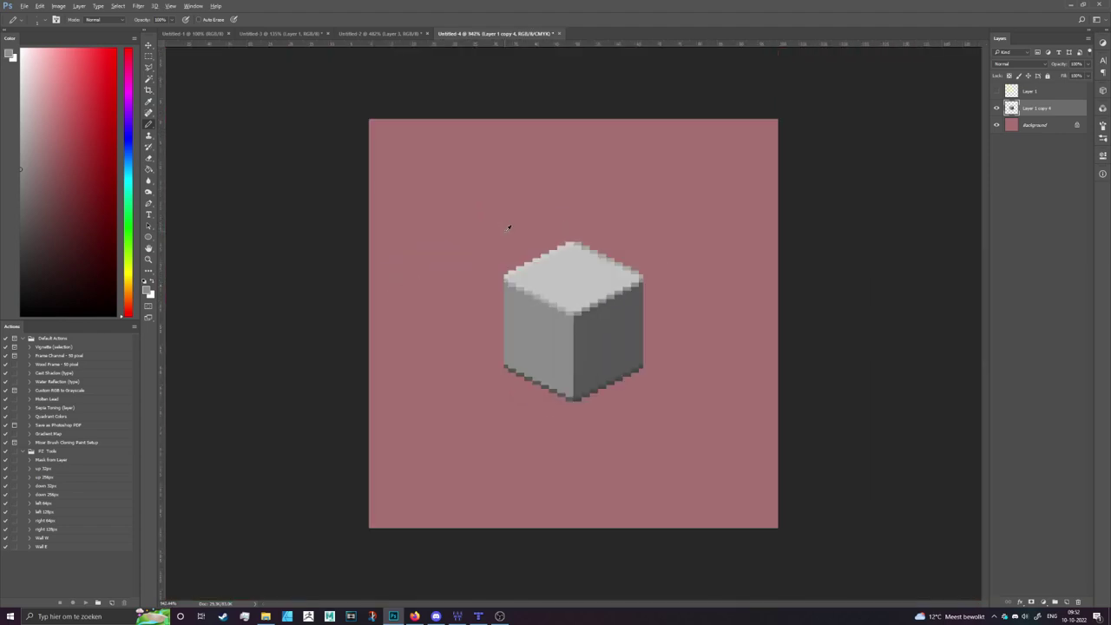
scroll(642, 288, "down", 2)
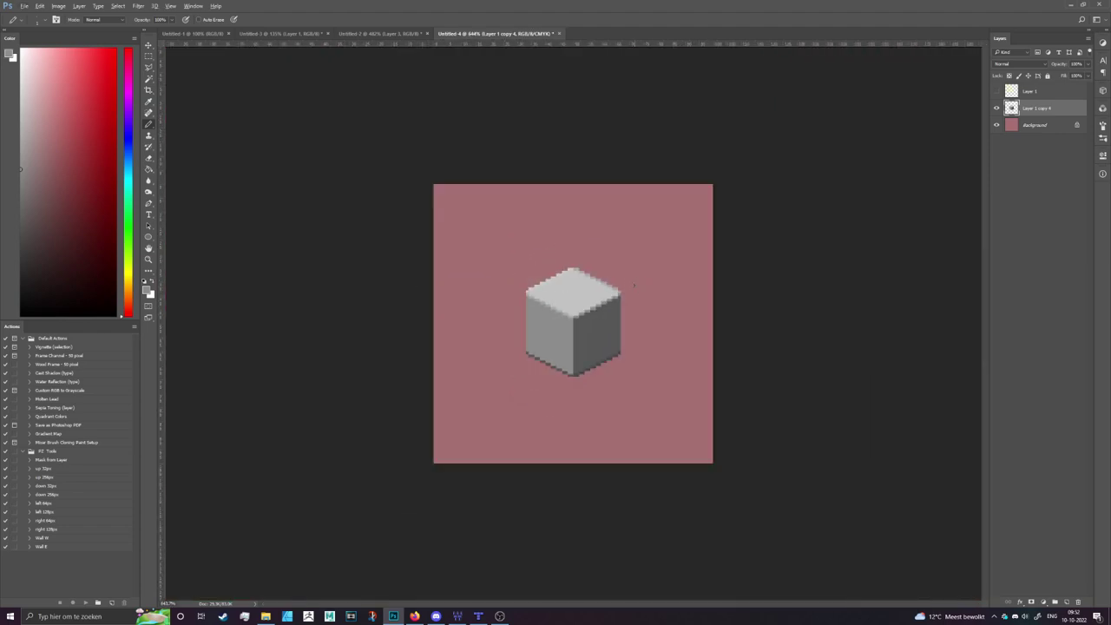
- Move the finished cube around over the red background, placing it near the center of the canvas
key("v")
mouse_move(618, 339)
left_mouse_down()
mouse_move(634, 295)
mouse_move(610, 357)
mouse_move(627, 349)
left_mouse_up()
scroll(653, 362, "up", 3)
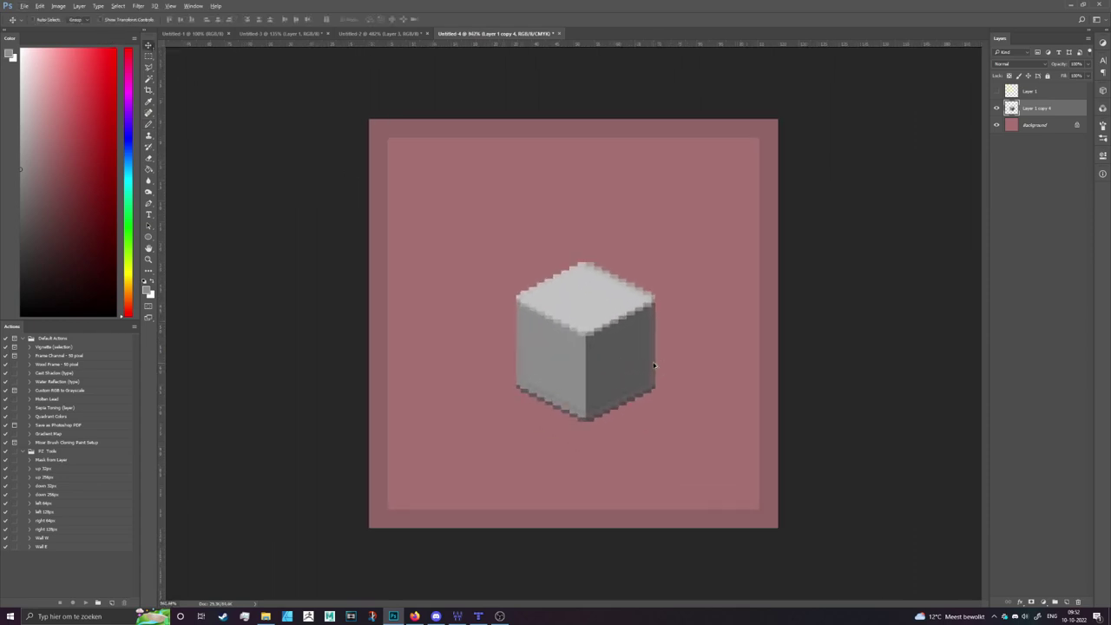
scroll(628, 369, "down", 3)
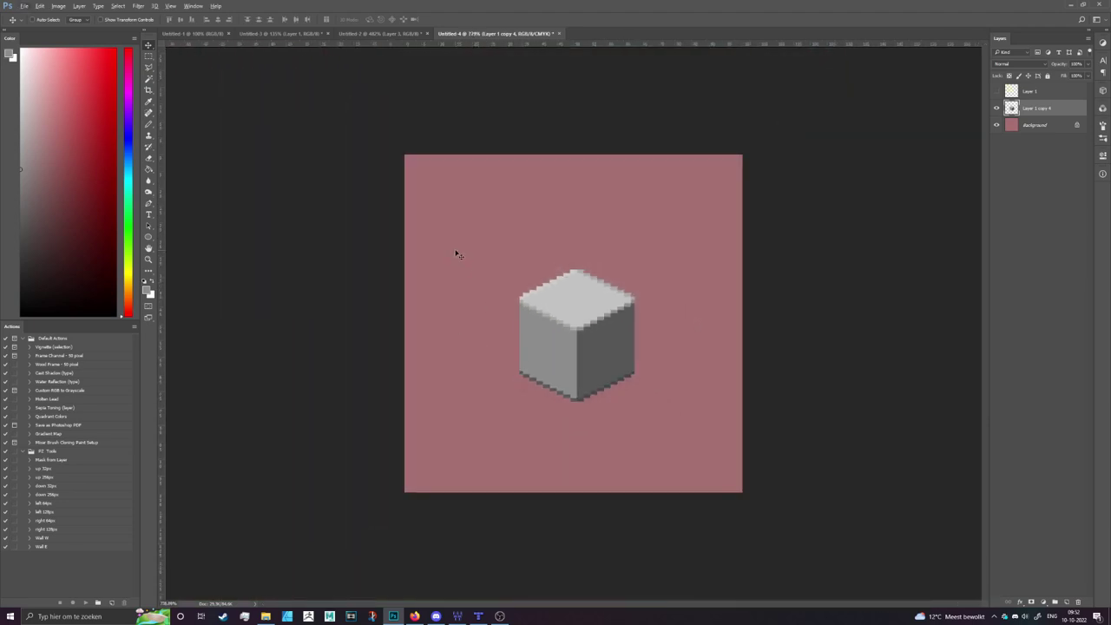
left_click_drag(595, 363, 628, 322)
key("Delete")
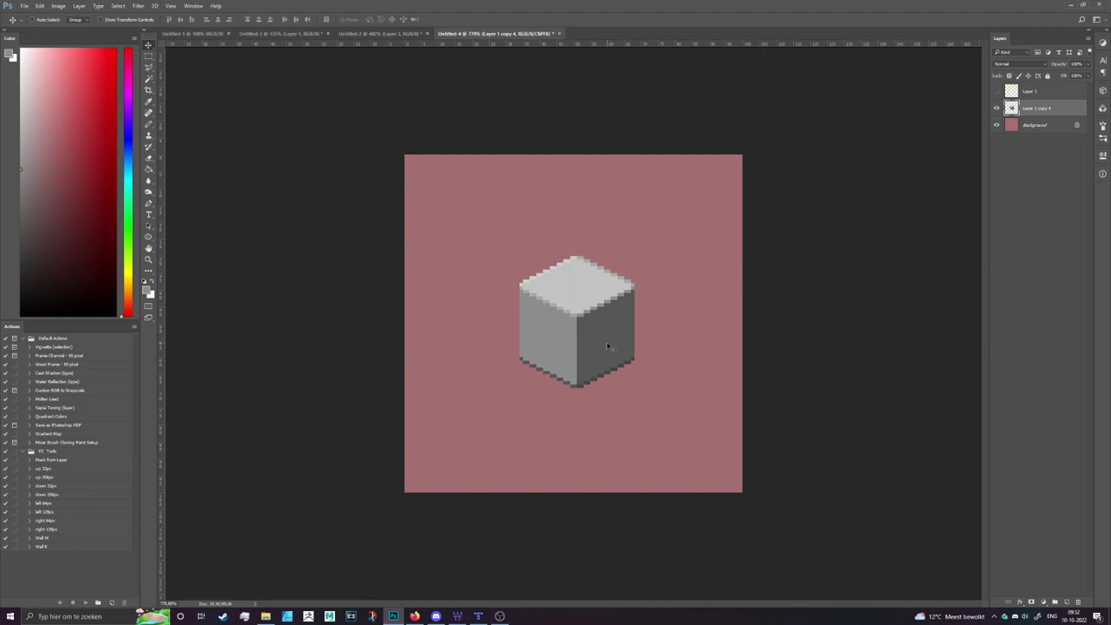